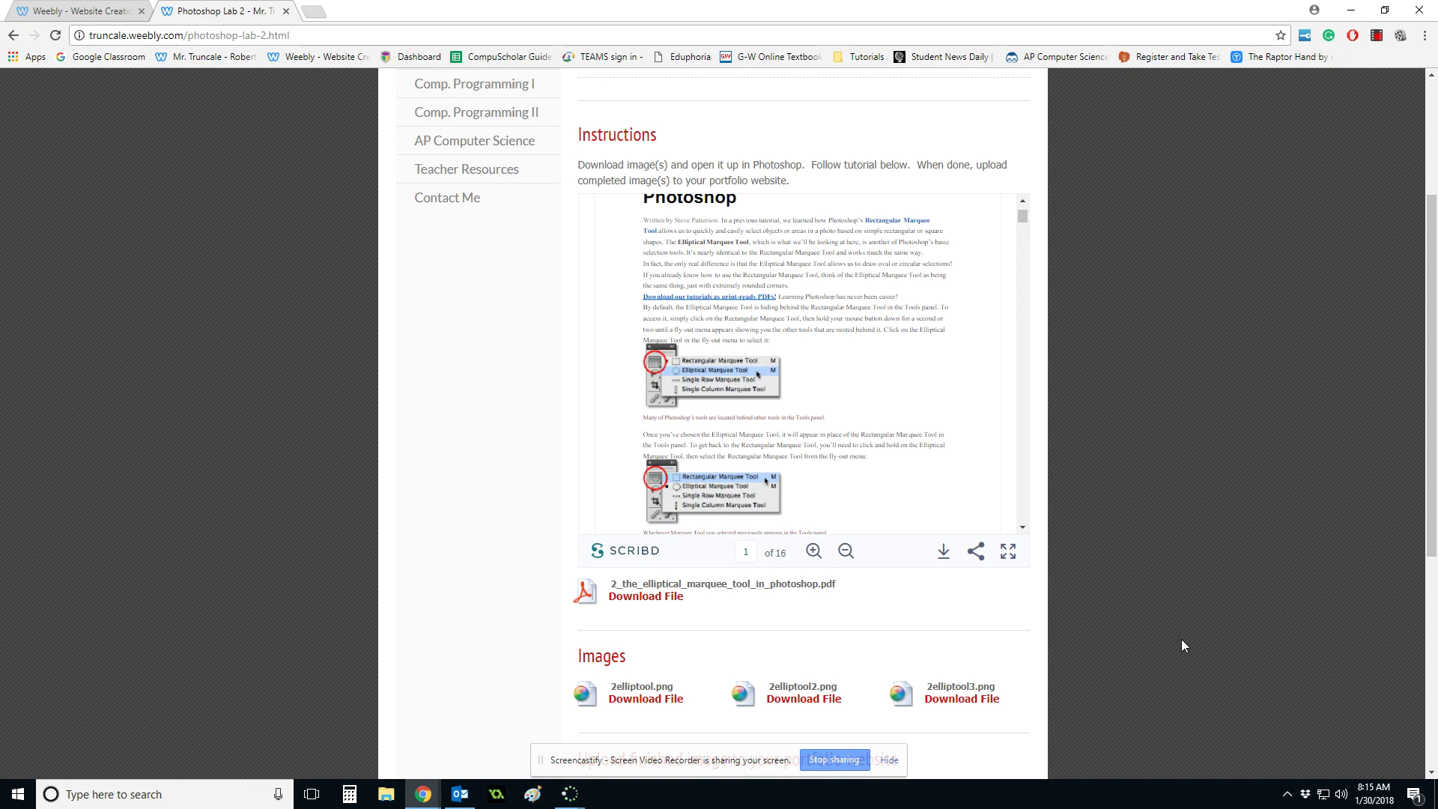
Look through the embedded Elliptical Marquee Tool tutorial, examining the wedding vignette and moon composite exercises.
{"action": "scroll", "coordinate": [1002, 389], "scroll_direction": "down", "scroll_amount": 10}
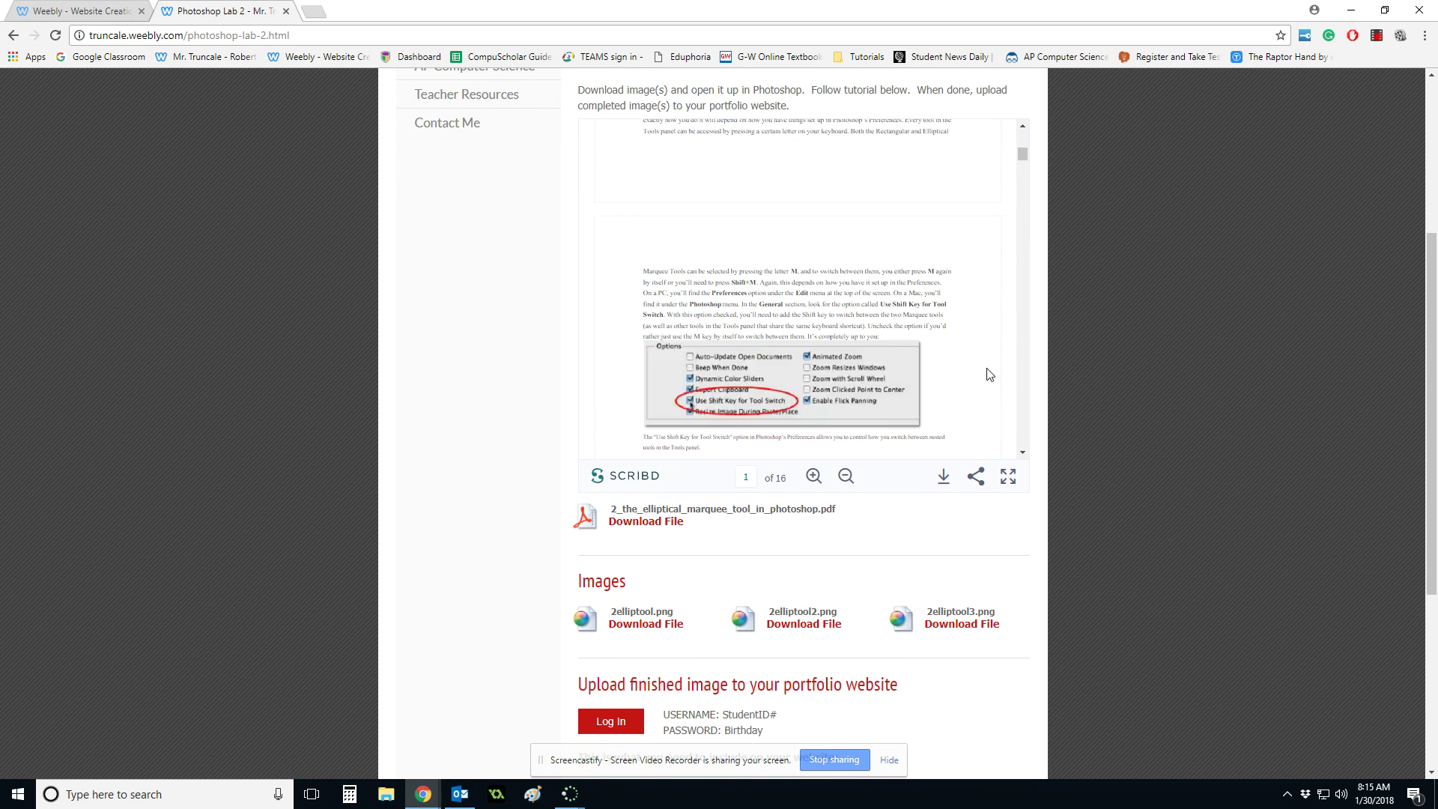
{"action": "scroll", "coordinate": [987, 302], "scroll_direction": "up", "scroll_amount": 3}
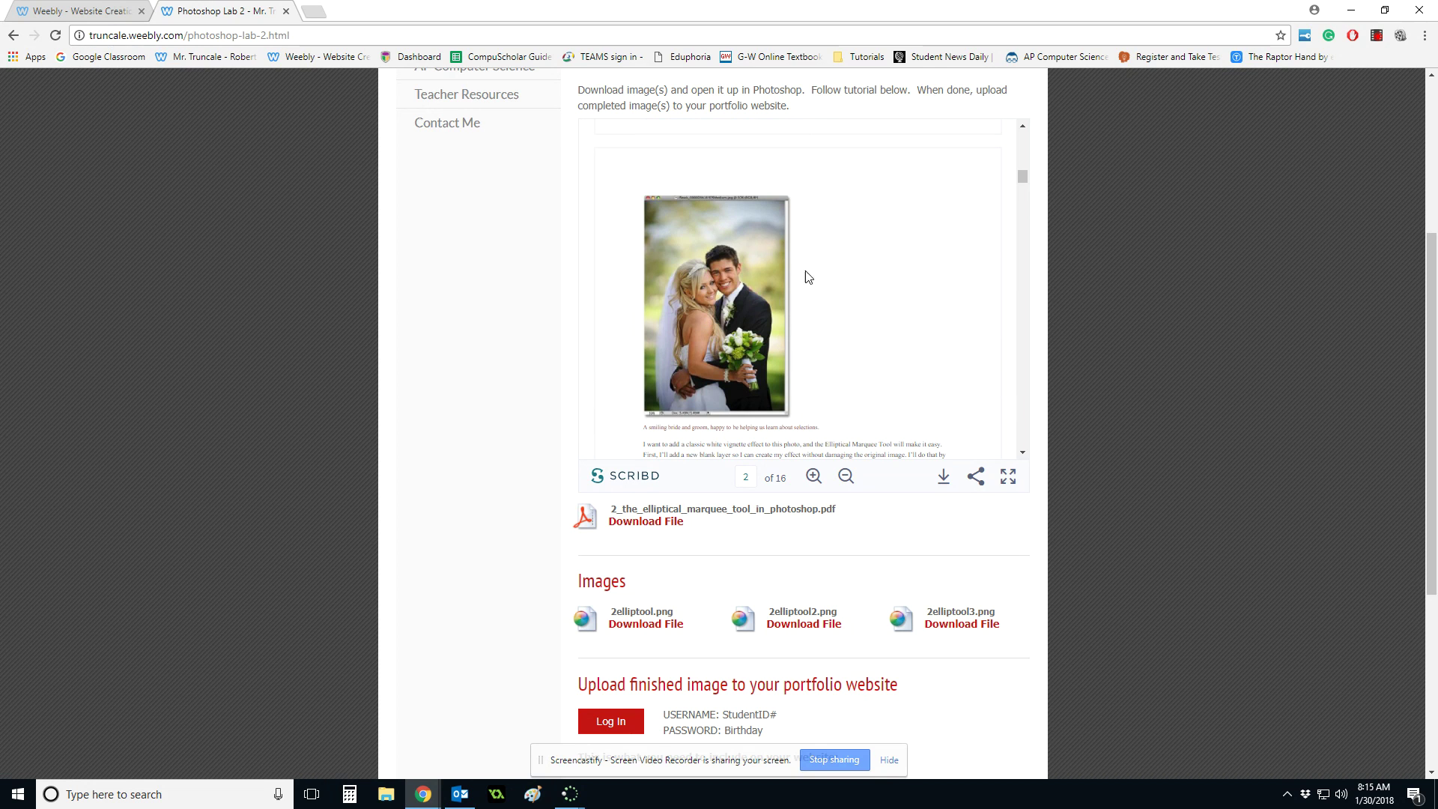
{"action": "scroll", "coordinate": [755, 244], "scroll_direction": "down", "scroll_amount": 15}
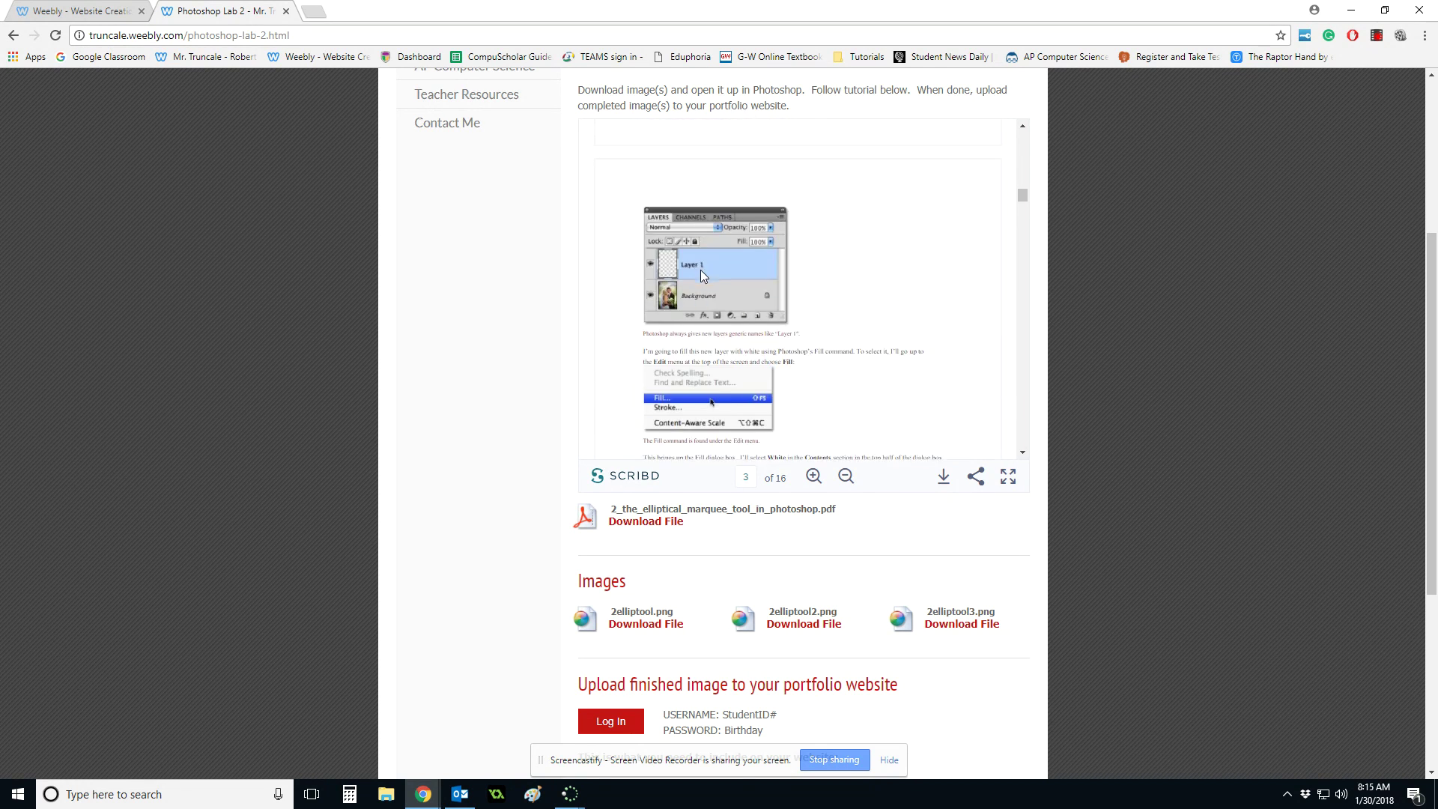
{"action": "scroll", "coordinate": [708, 277], "scroll_direction": "down", "scroll_amount": 5}
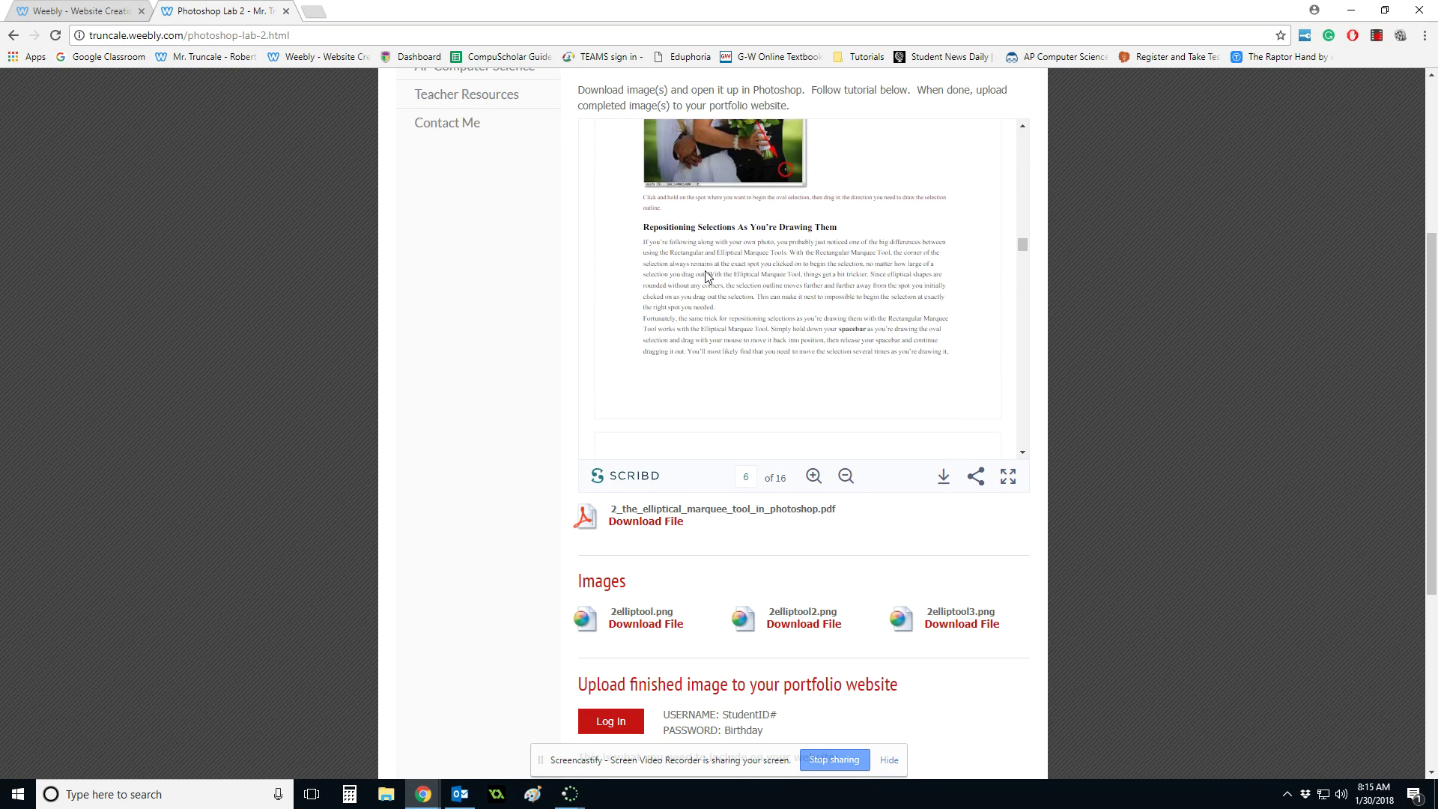
{"action": "scroll", "coordinate": [711, 277], "scroll_direction": "down", "scroll_amount": 10}
{"action": "scroll", "coordinate": [718, 276], "scroll_direction": "down", "scroll_amount": 10}
{"action": "scroll", "coordinate": [719, 269], "scroll_direction": "up", "scroll_amount": 3}
{"action": "scroll", "coordinate": [746, 221], "scroll_direction": "up", "scroll_amount": 1}
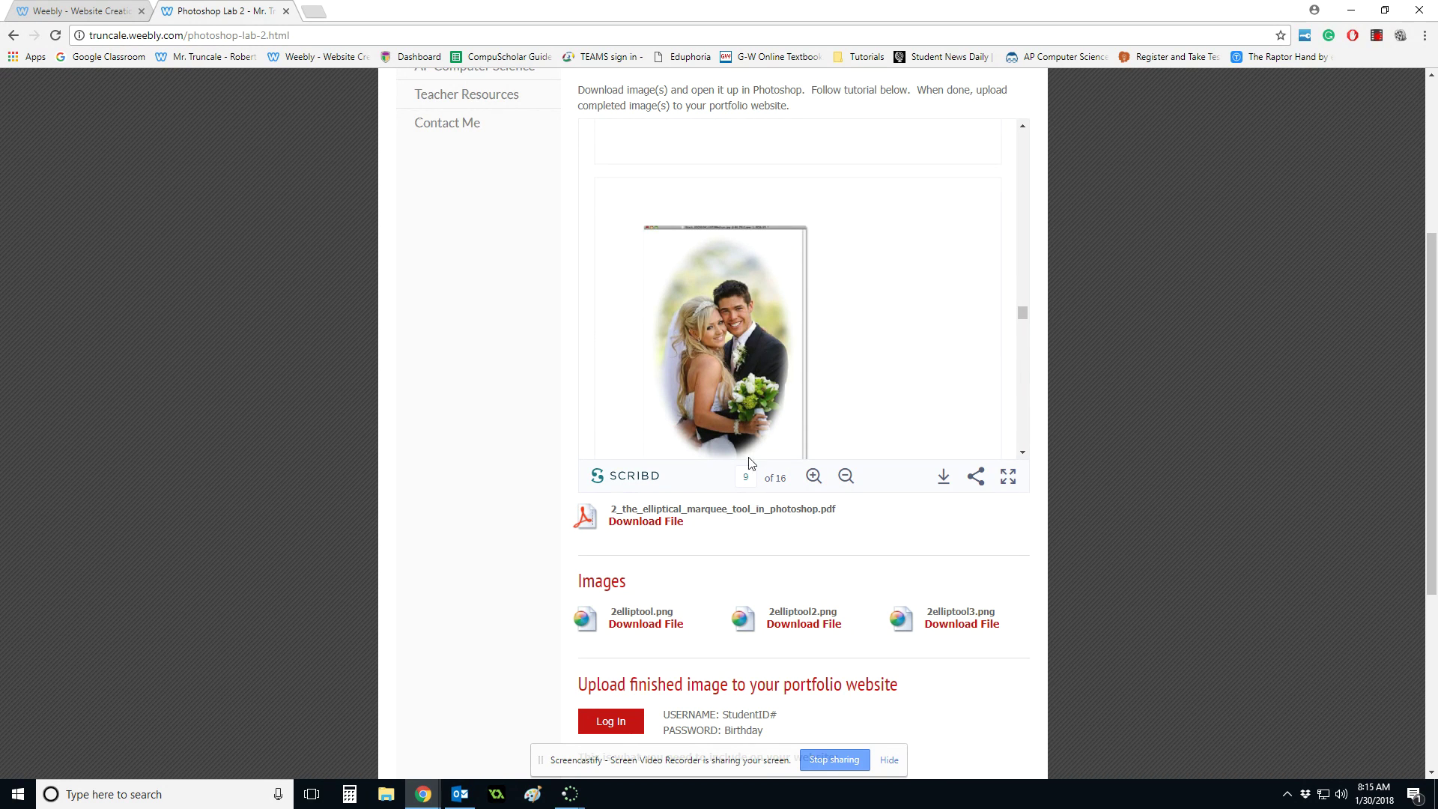
{"action": "scroll", "coordinate": [826, 384], "scroll_direction": "up", "scroll_amount": 3}
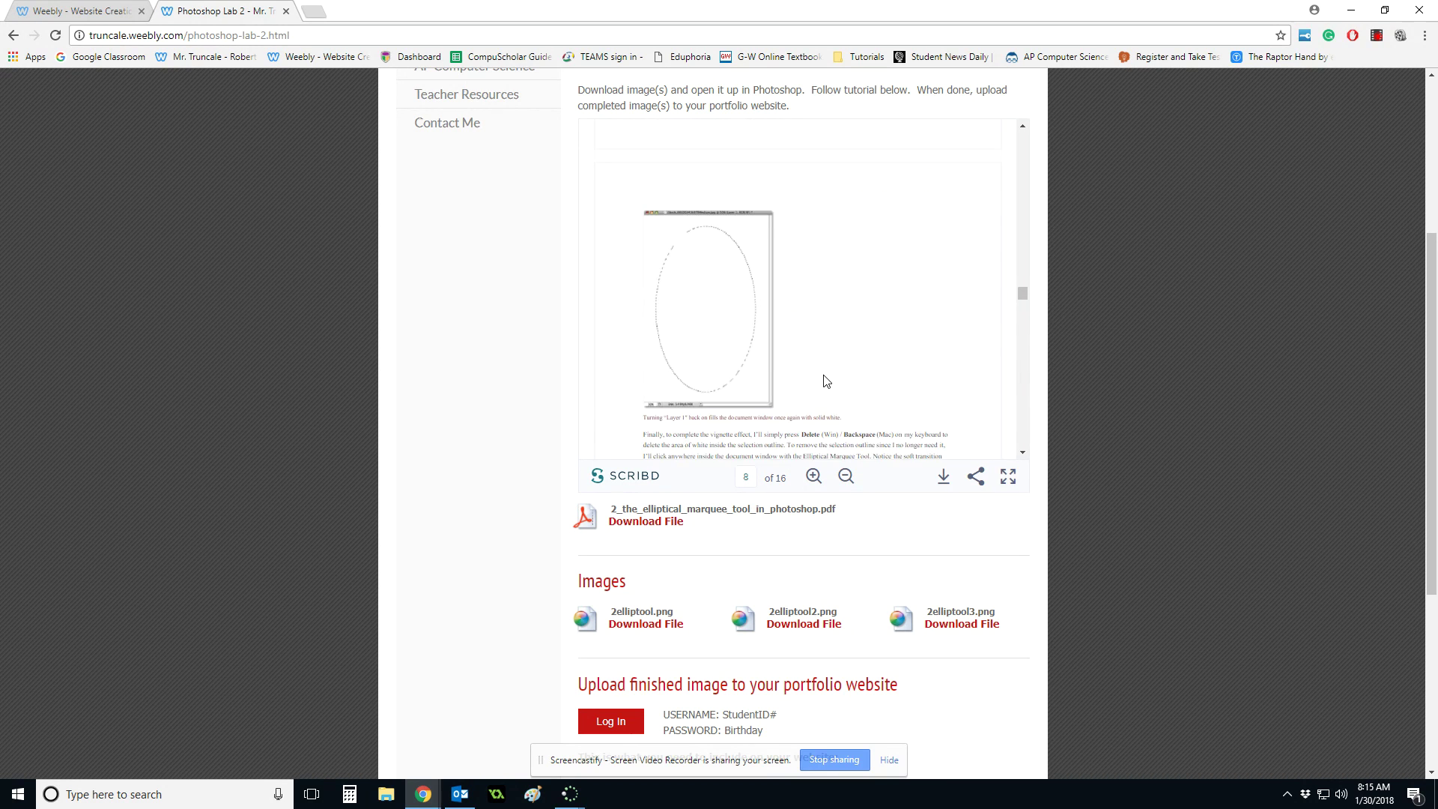
{"action": "scroll", "coordinate": [826, 381], "scroll_direction": "down", "scroll_amount": 12}
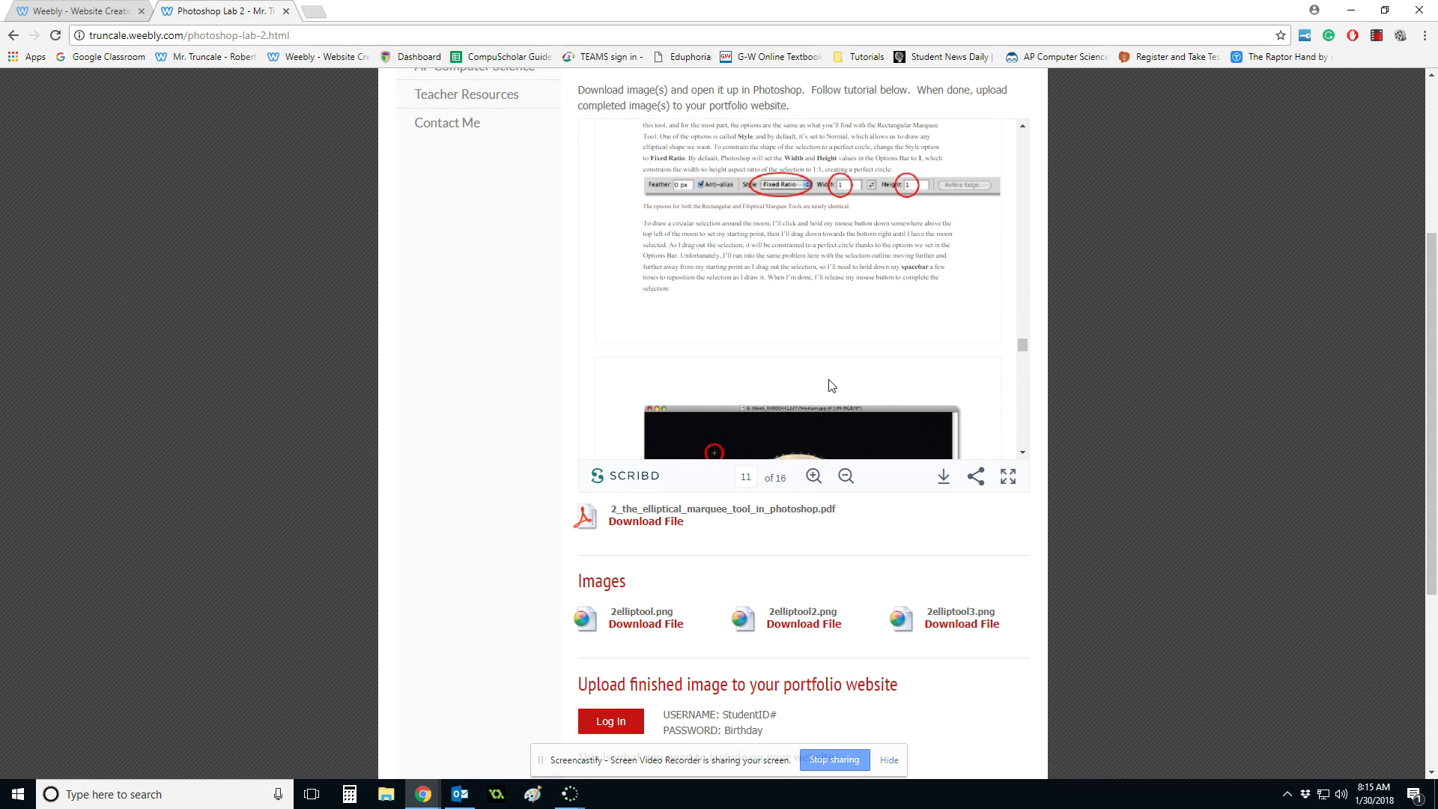
{"action": "scroll", "coordinate": [830, 386], "scroll_direction": "down", "scroll_amount": 10}
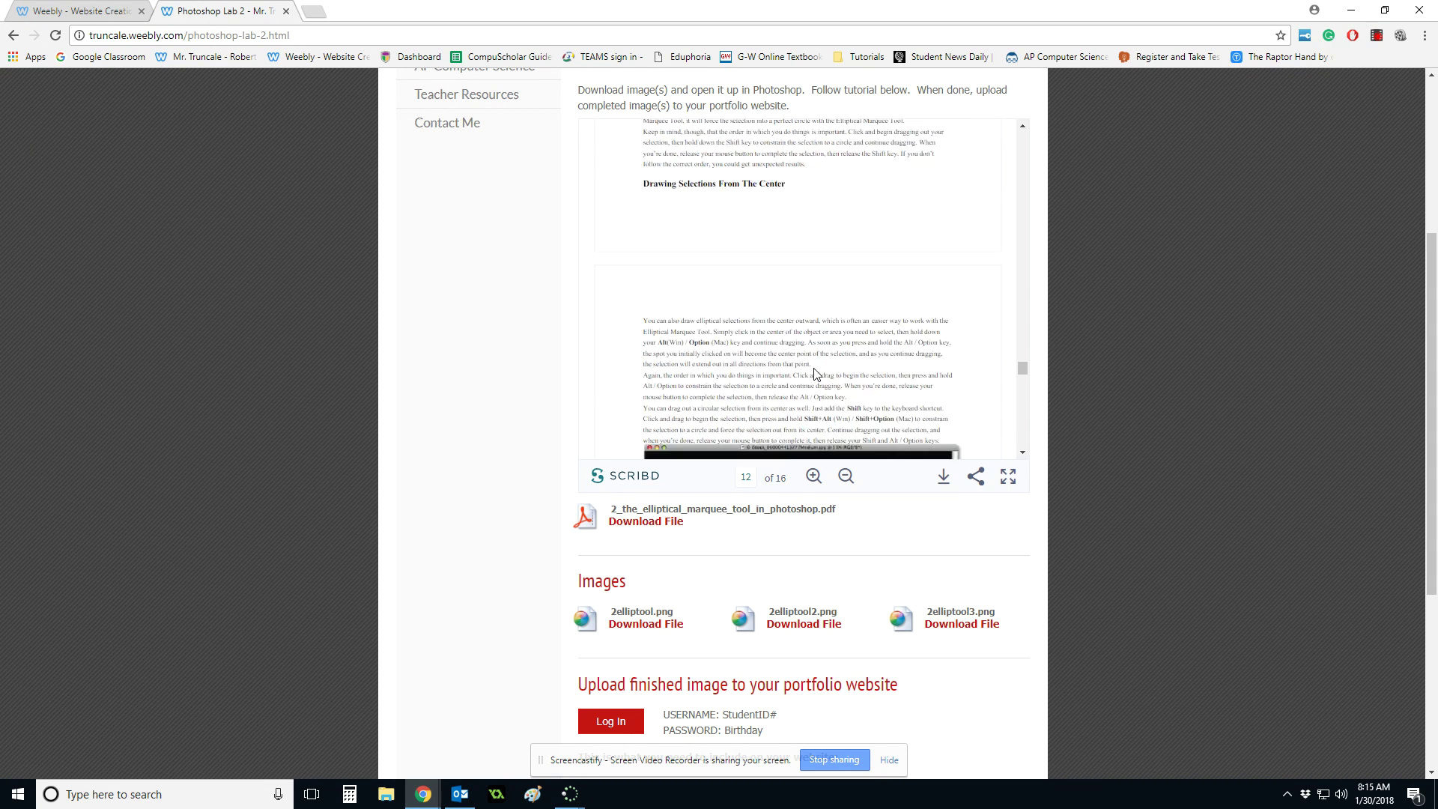
{"action": "scroll", "coordinate": [815, 375], "scroll_direction": "down", "scroll_amount": 8}
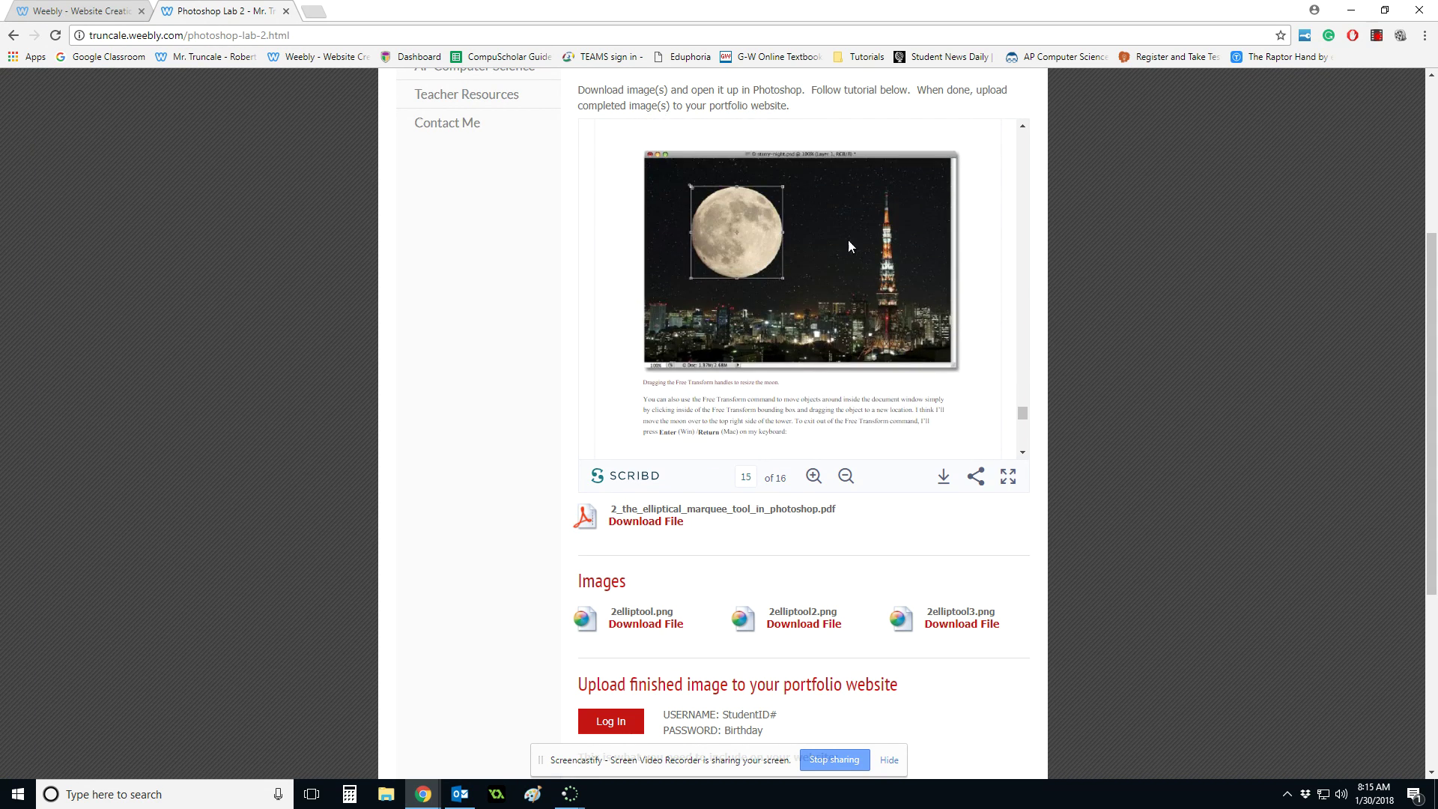
{"action": "scroll", "coordinate": [823, 311], "scroll_direction": "down", "scroll_amount": 4}
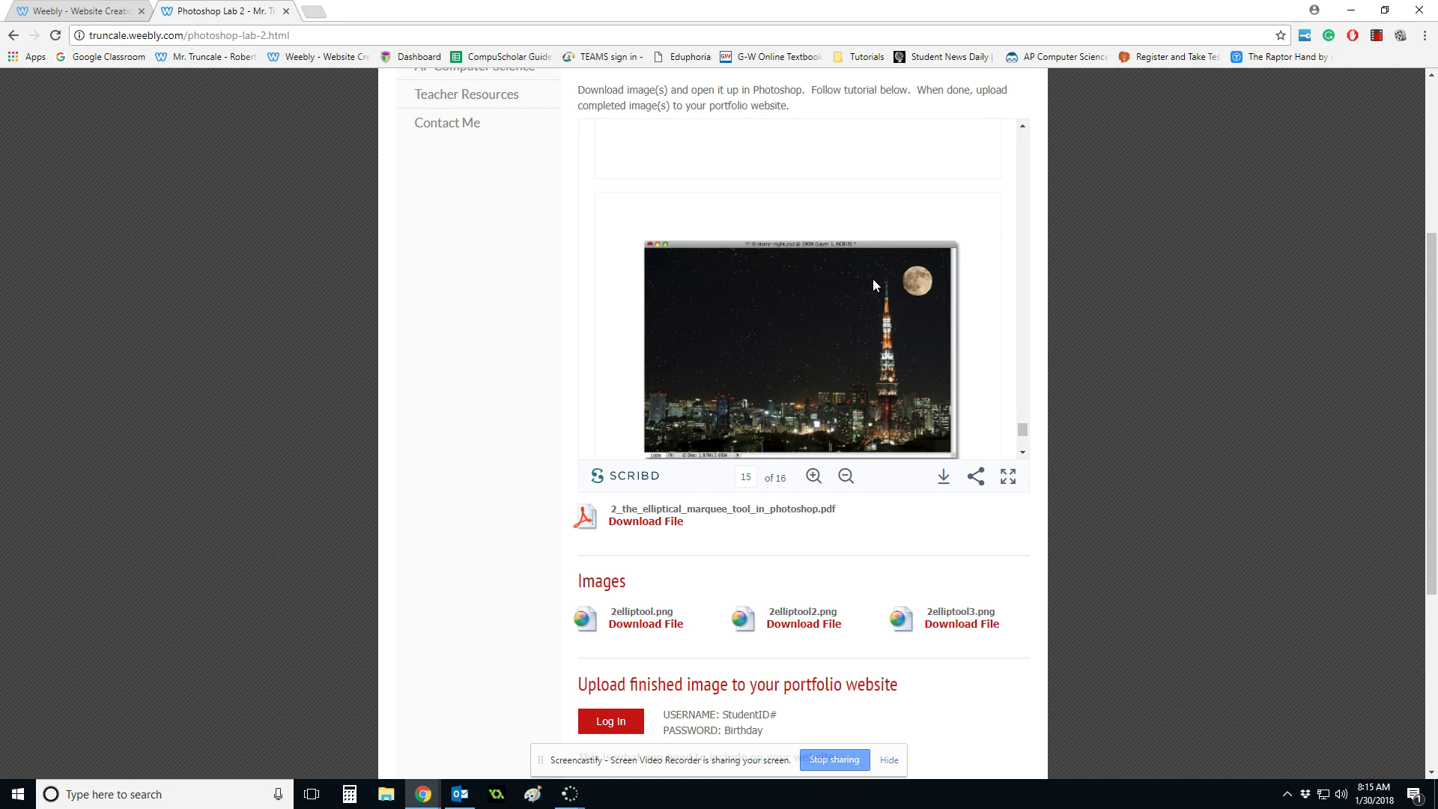
{"action": "scroll", "coordinate": [873, 285], "scroll_direction": "down", "scroll_amount": 4}
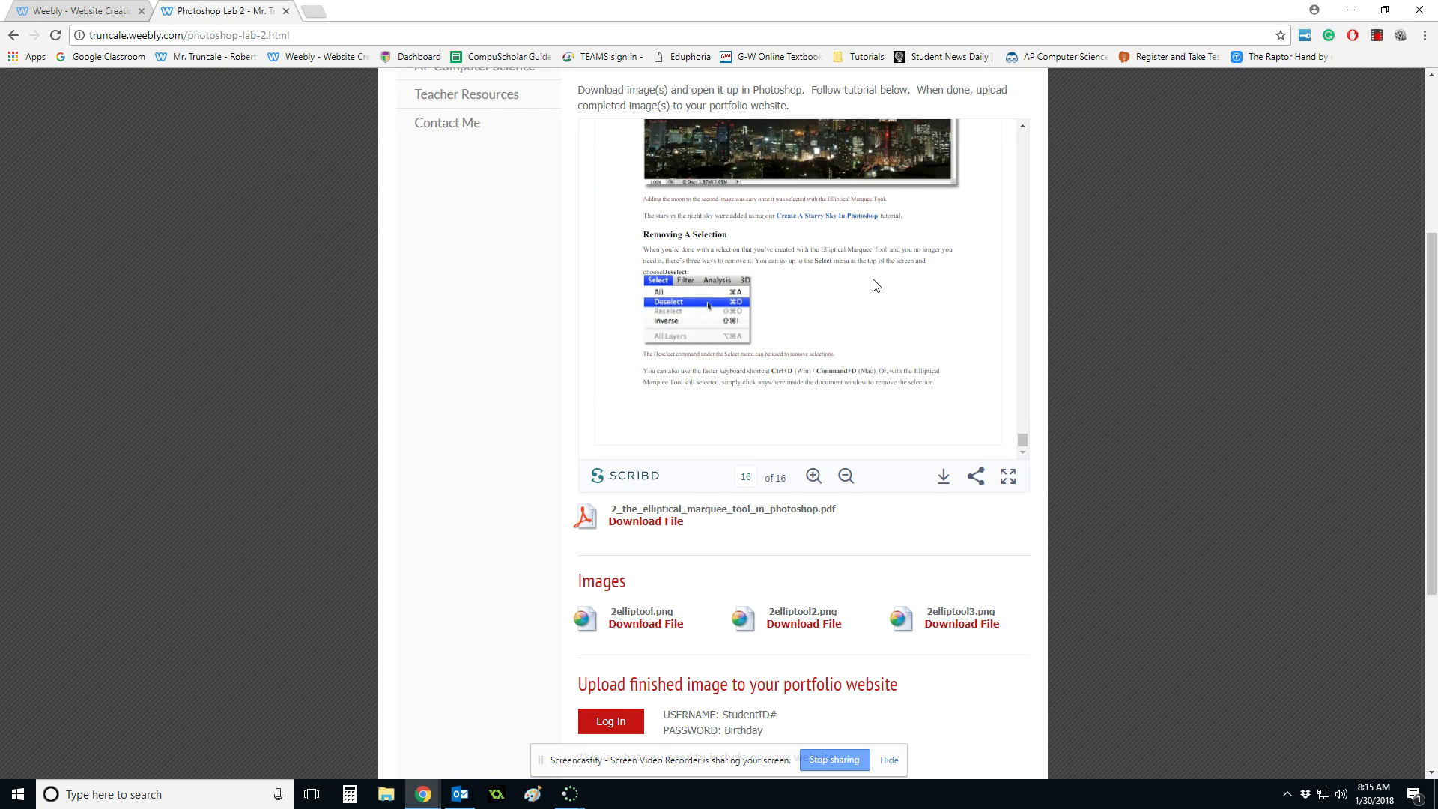
{"action": "scroll", "coordinate": [873, 284], "scroll_direction": "up", "scroll_amount": 15}
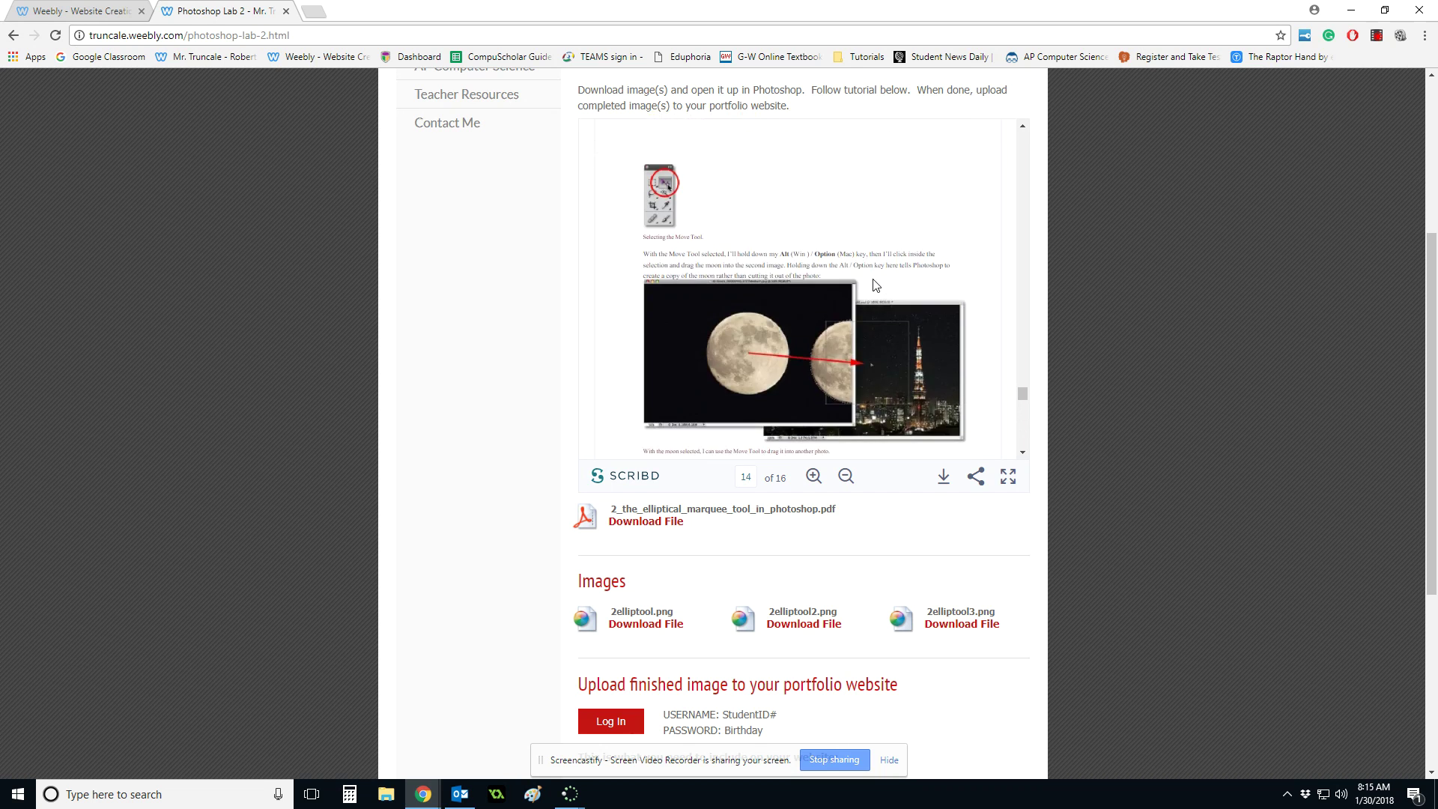
{"action": "scroll", "coordinate": [873, 284], "scroll_direction": "up", "scroll_amount": 6}
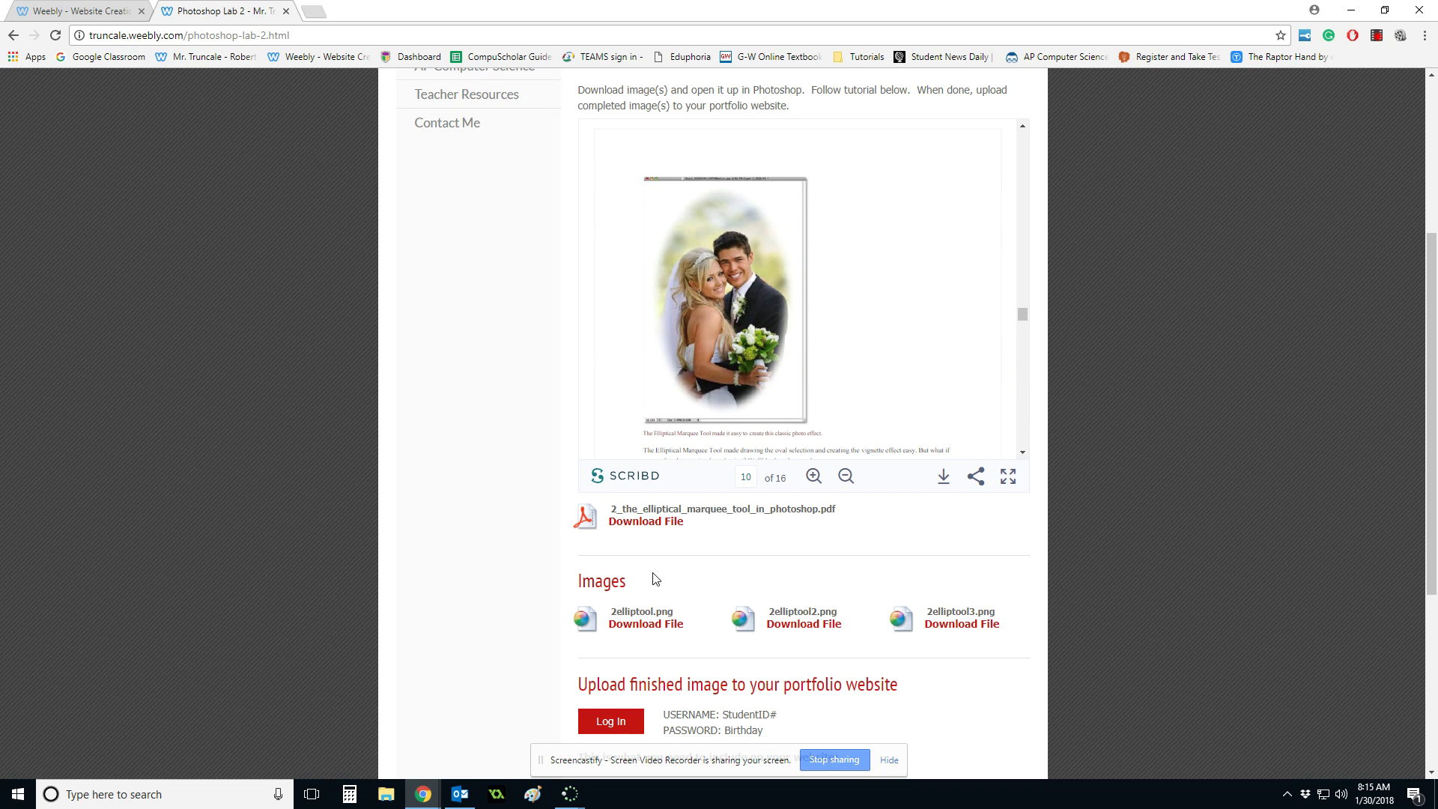
Save the lab images 2elliptool.png, 2elliptool2.png and 2elliptool3.png to the Desktop.
{"action": "right_click", "coordinate": [656, 633]}
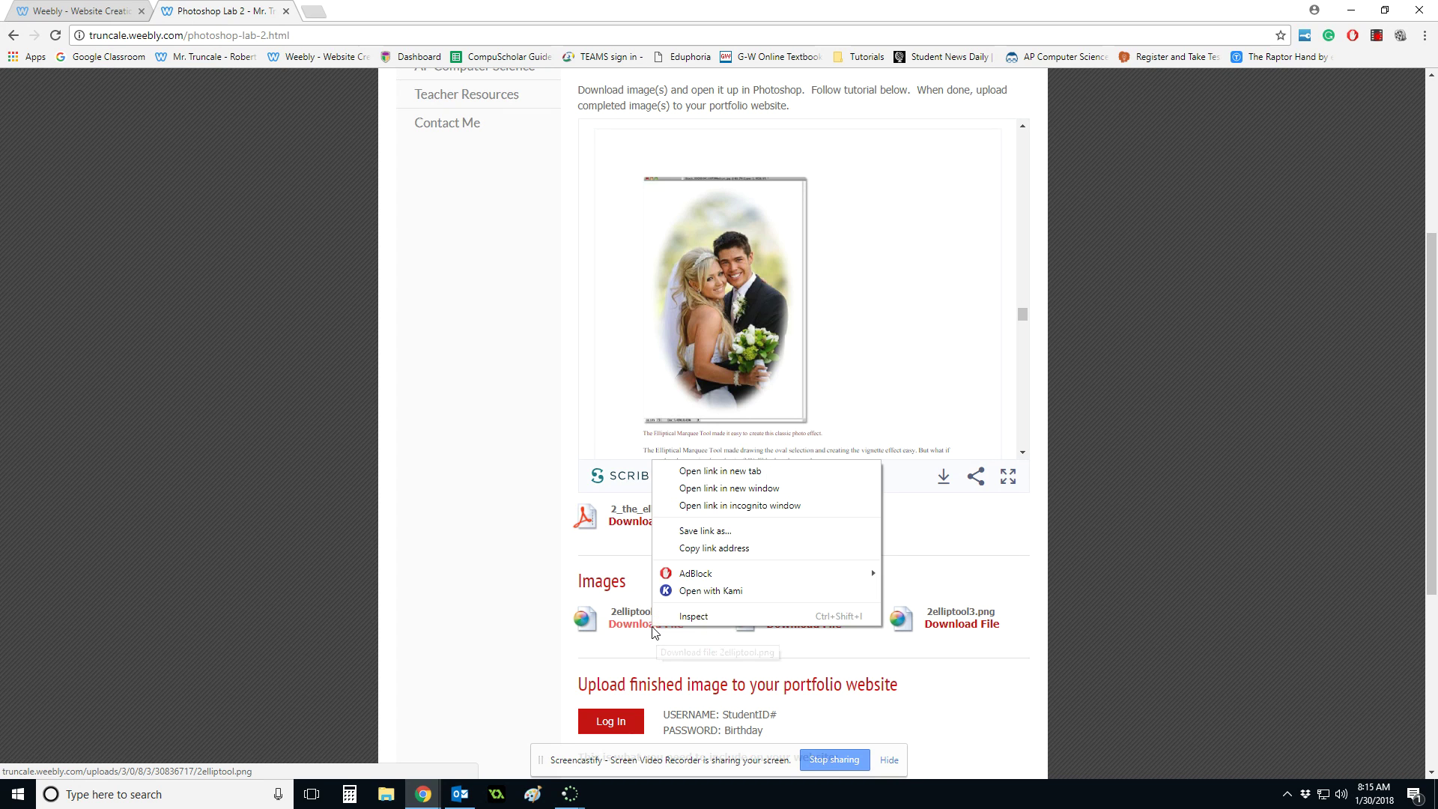
{"action": "left_click", "coordinate": [726, 533]}
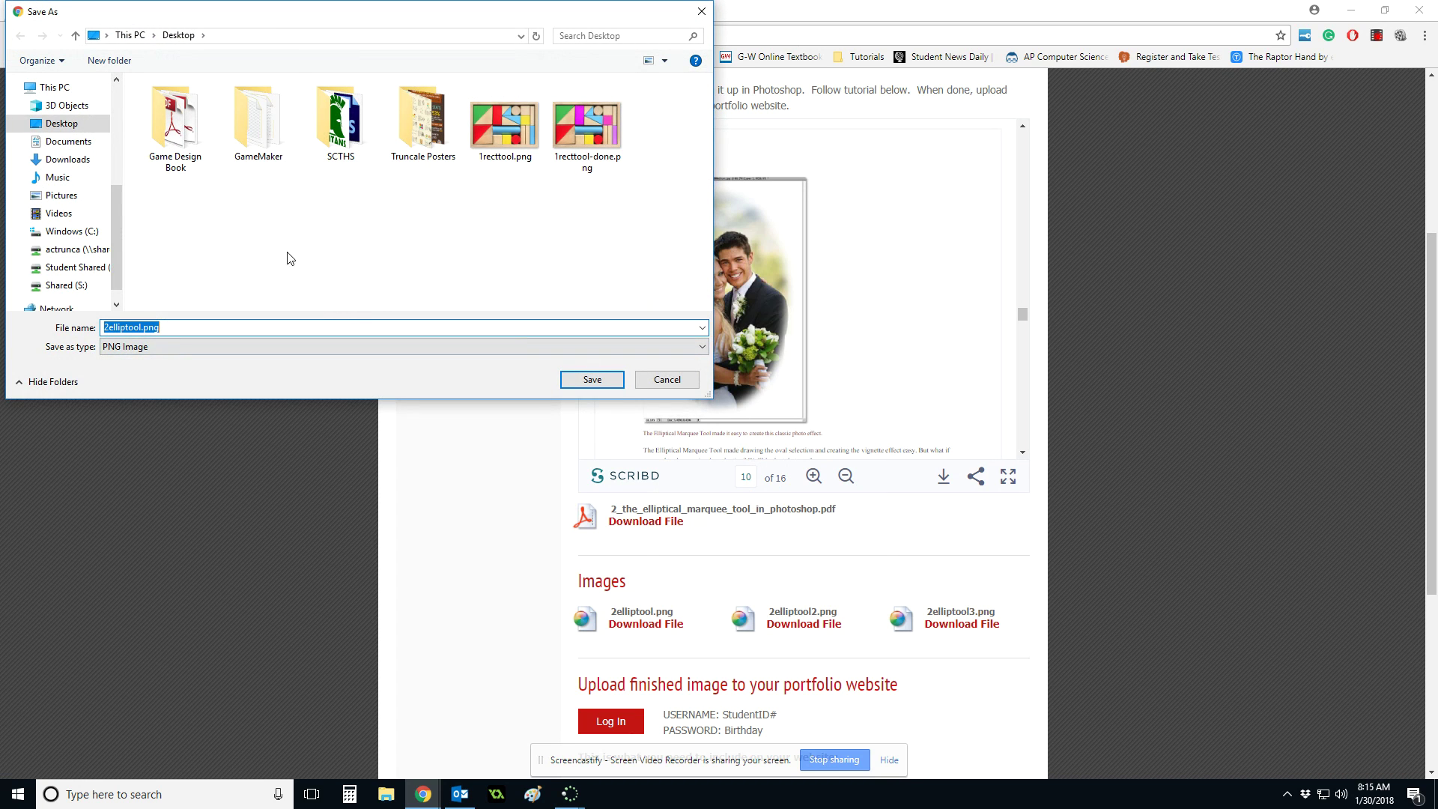
{"action": "left_click", "coordinate": [586, 380]}
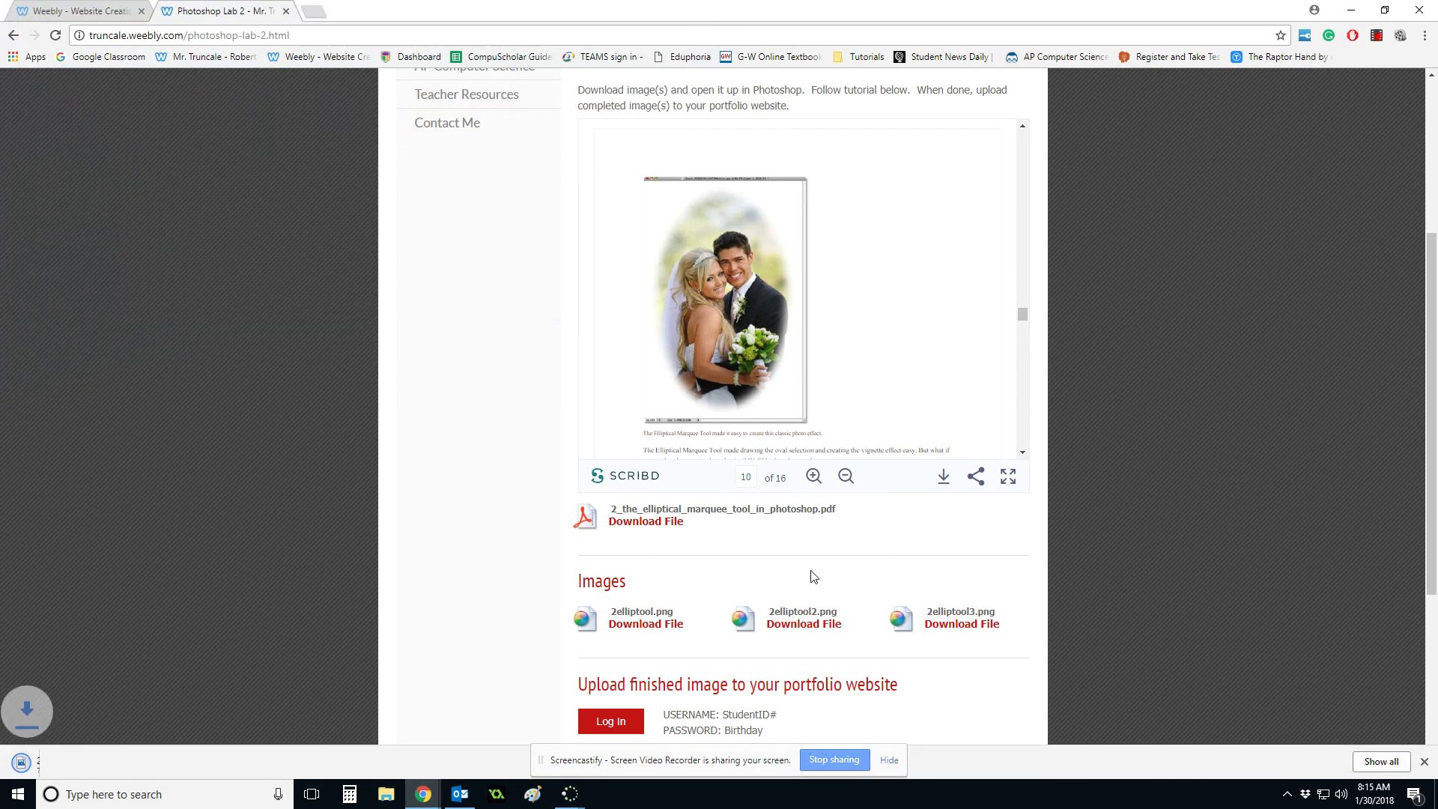
{"action": "right_click", "coordinate": [808, 633]}
{"action": "left_click", "coordinate": [842, 531]}
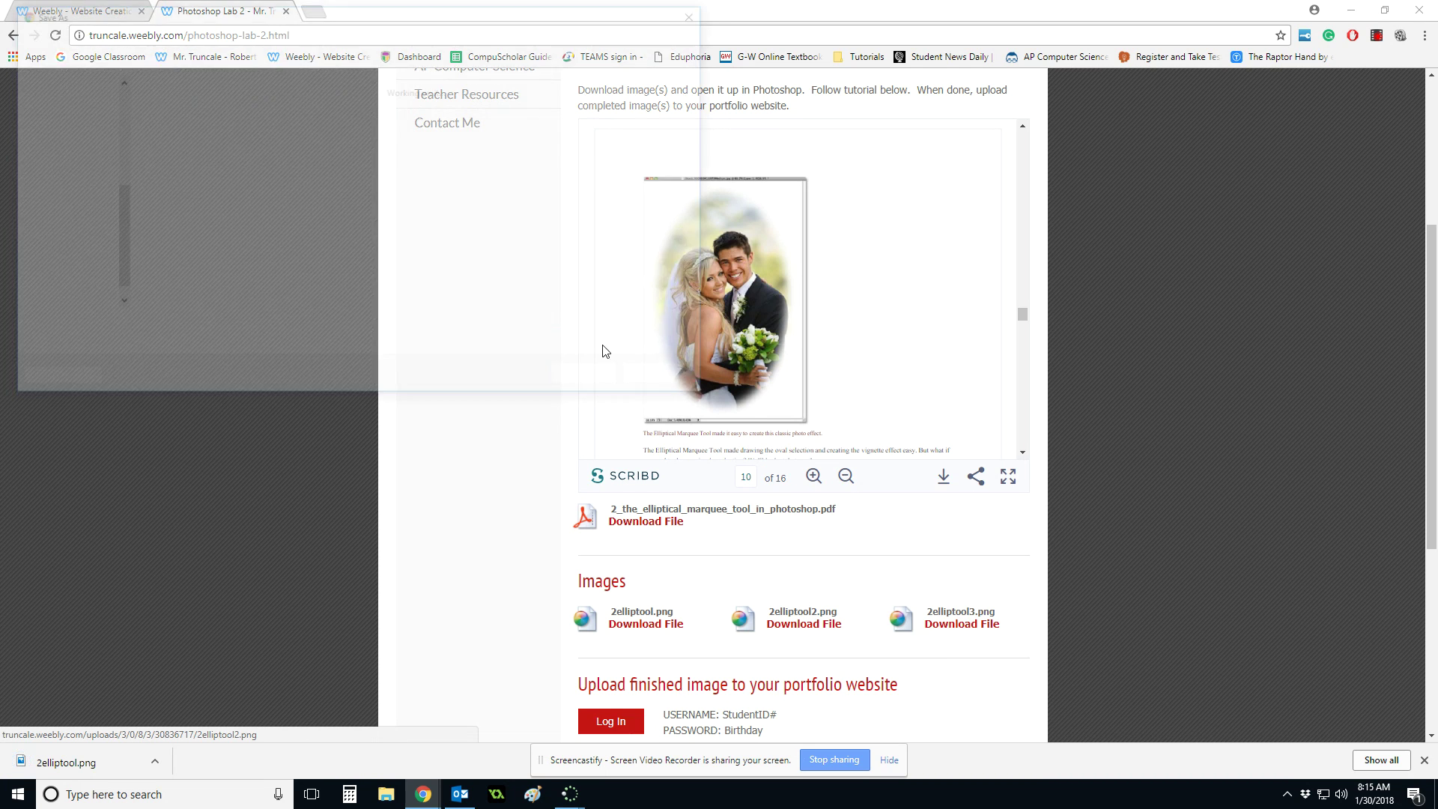
{"action": "left_click", "coordinate": [587, 380]}
{"action": "right_click", "coordinate": [942, 626]}
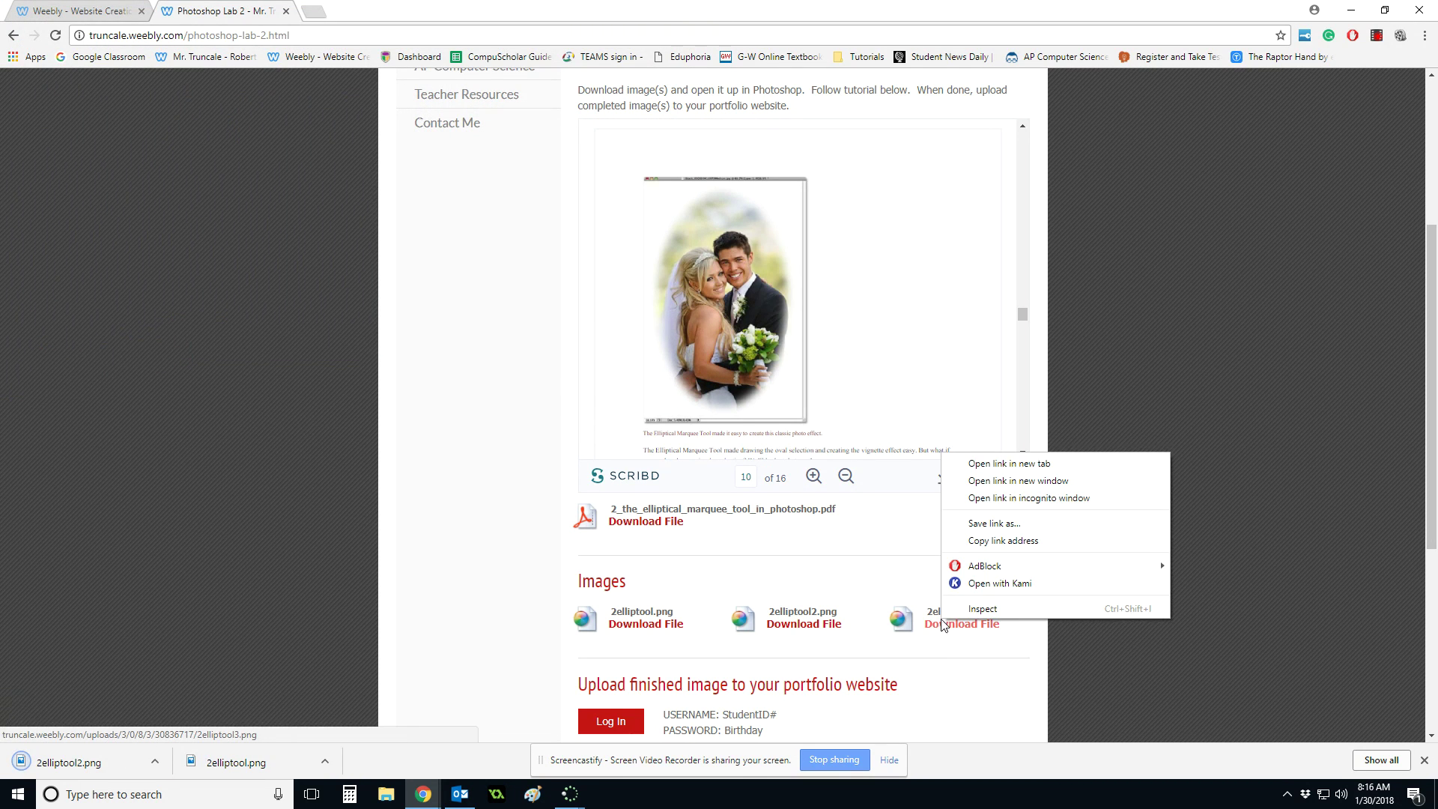
{"action": "left_click", "coordinate": [973, 524]}
{"action": "left_click", "coordinate": [592, 380]}
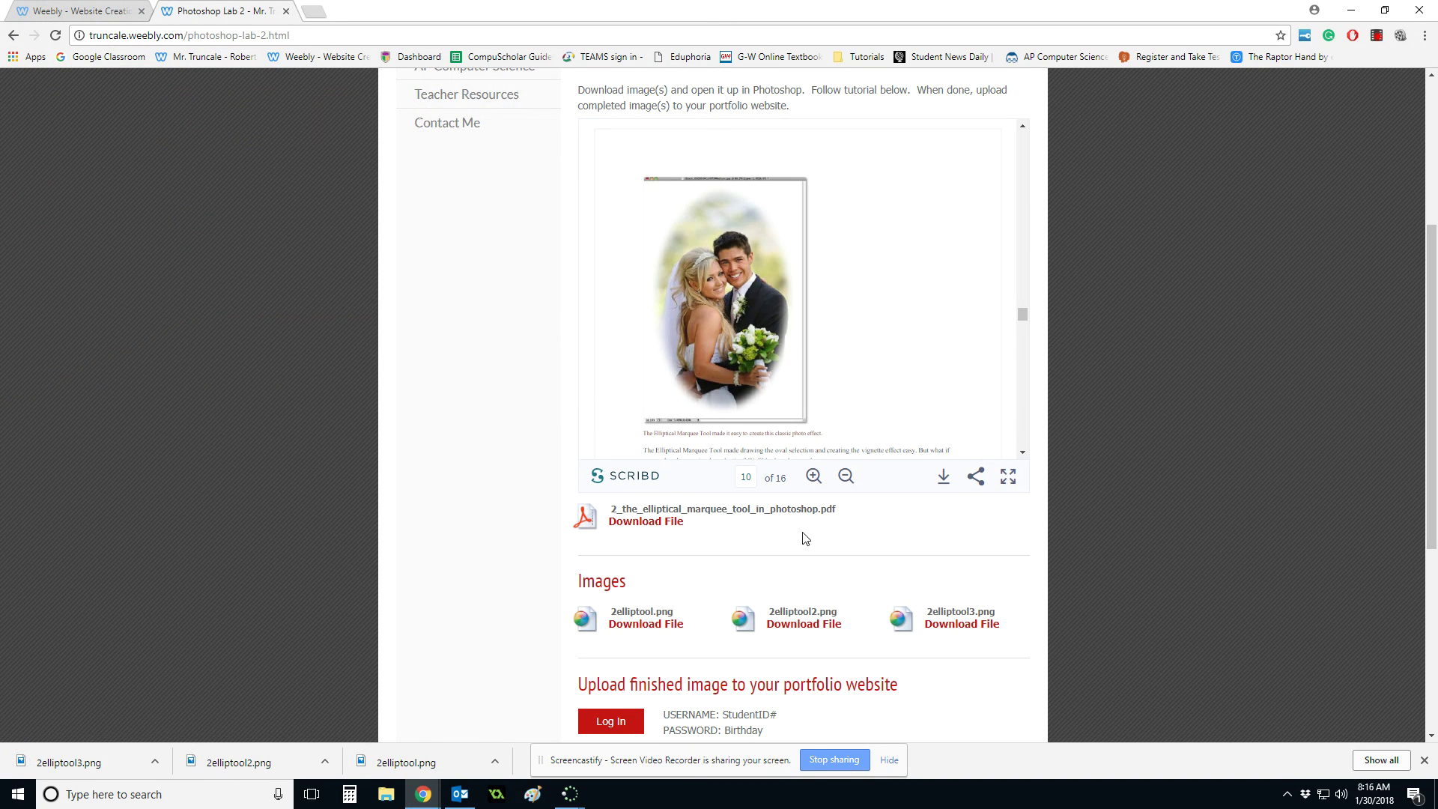
Open the embedded tutorial in full-screen view and snap the browser window to the right half of the screen.
{"action": "left_click", "coordinate": [1006, 482]}
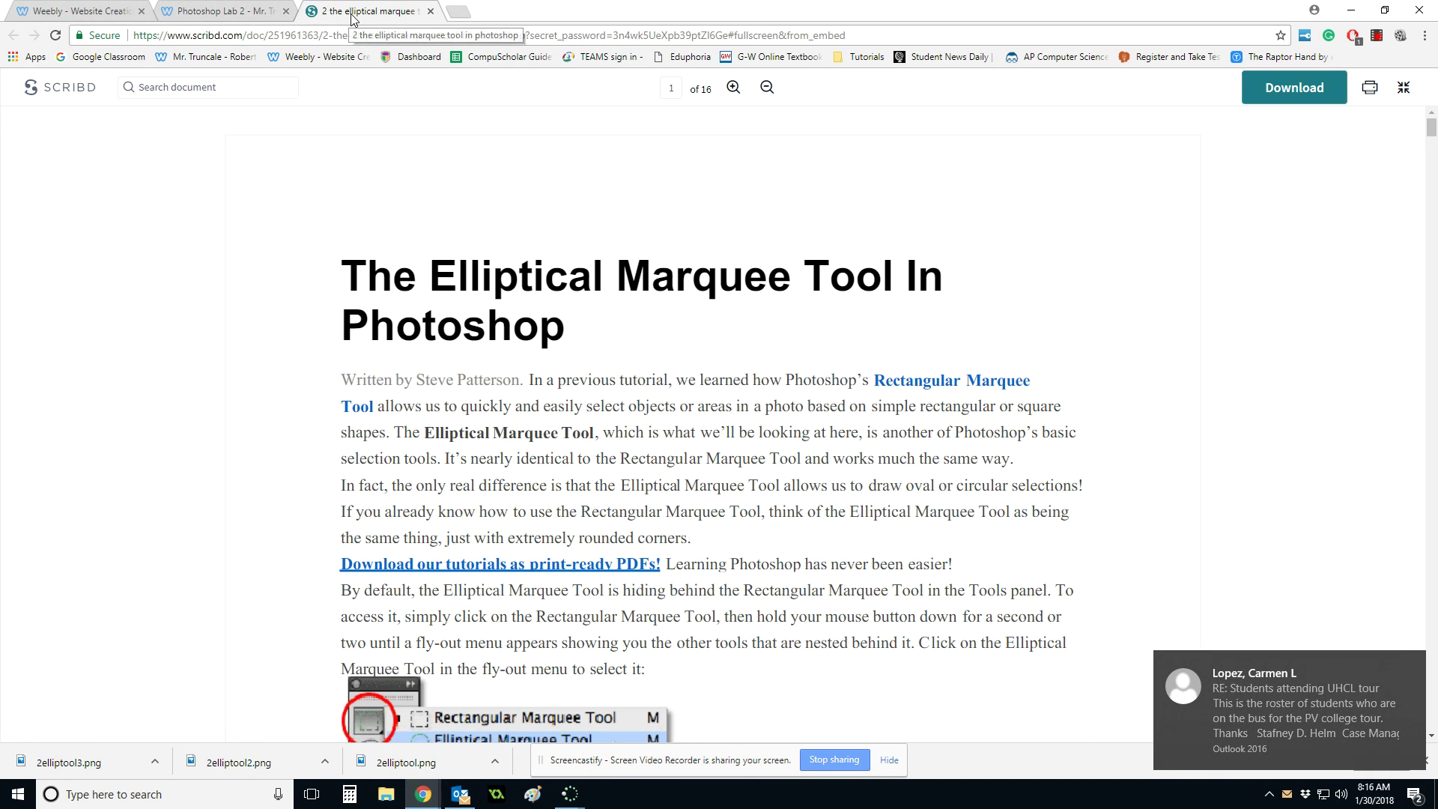
{"action": "left_click_drag", "start_coordinate": [644, 15], "coordinate": [1435, 157]}
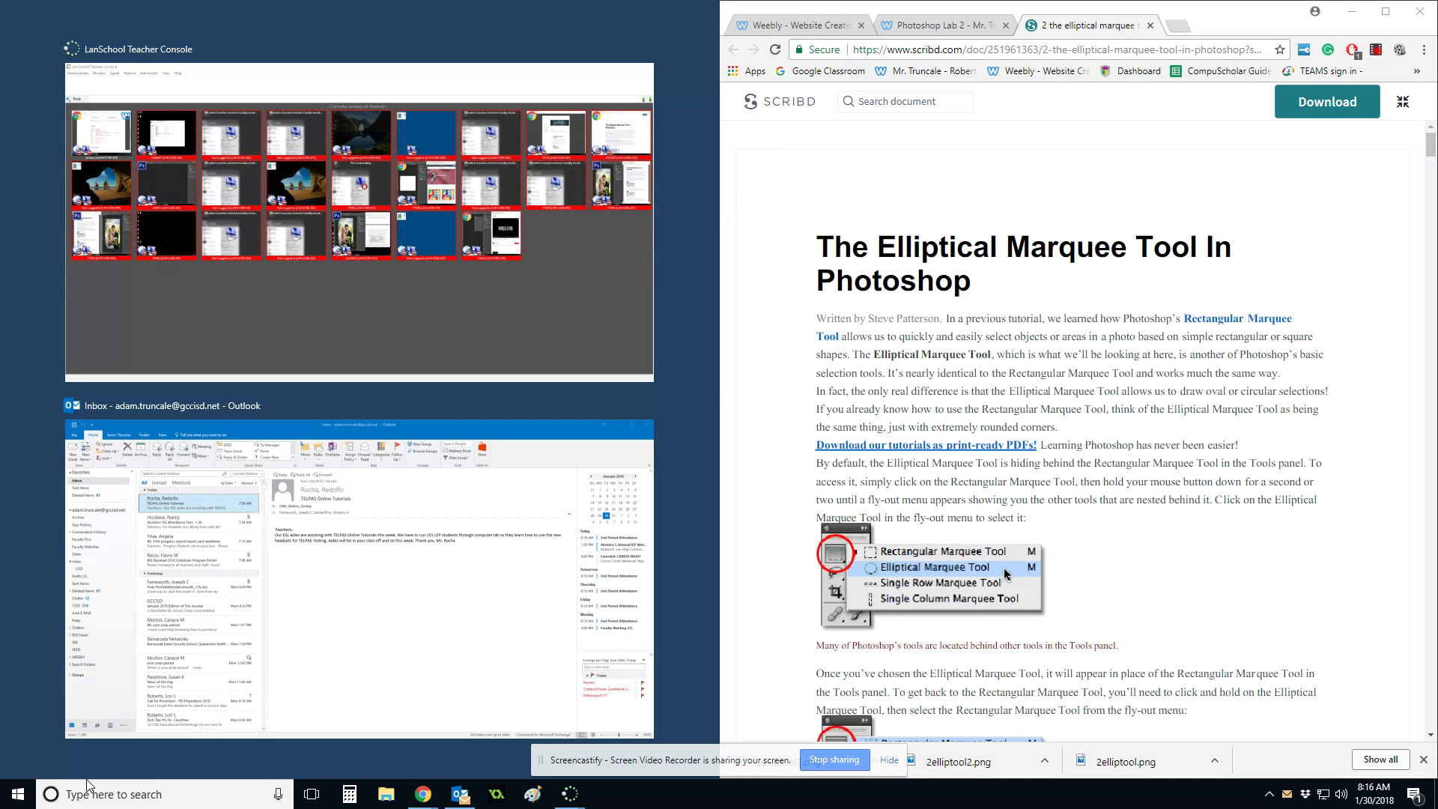
Launch Photoshop and narrow the browser window so the tutorial sits beside the whole Photoshop workspace.
{"action": "left_click", "coordinate": [89, 786]}
{"action": "type", "text": "photo"}
{"action": "key", "text": "Return"}
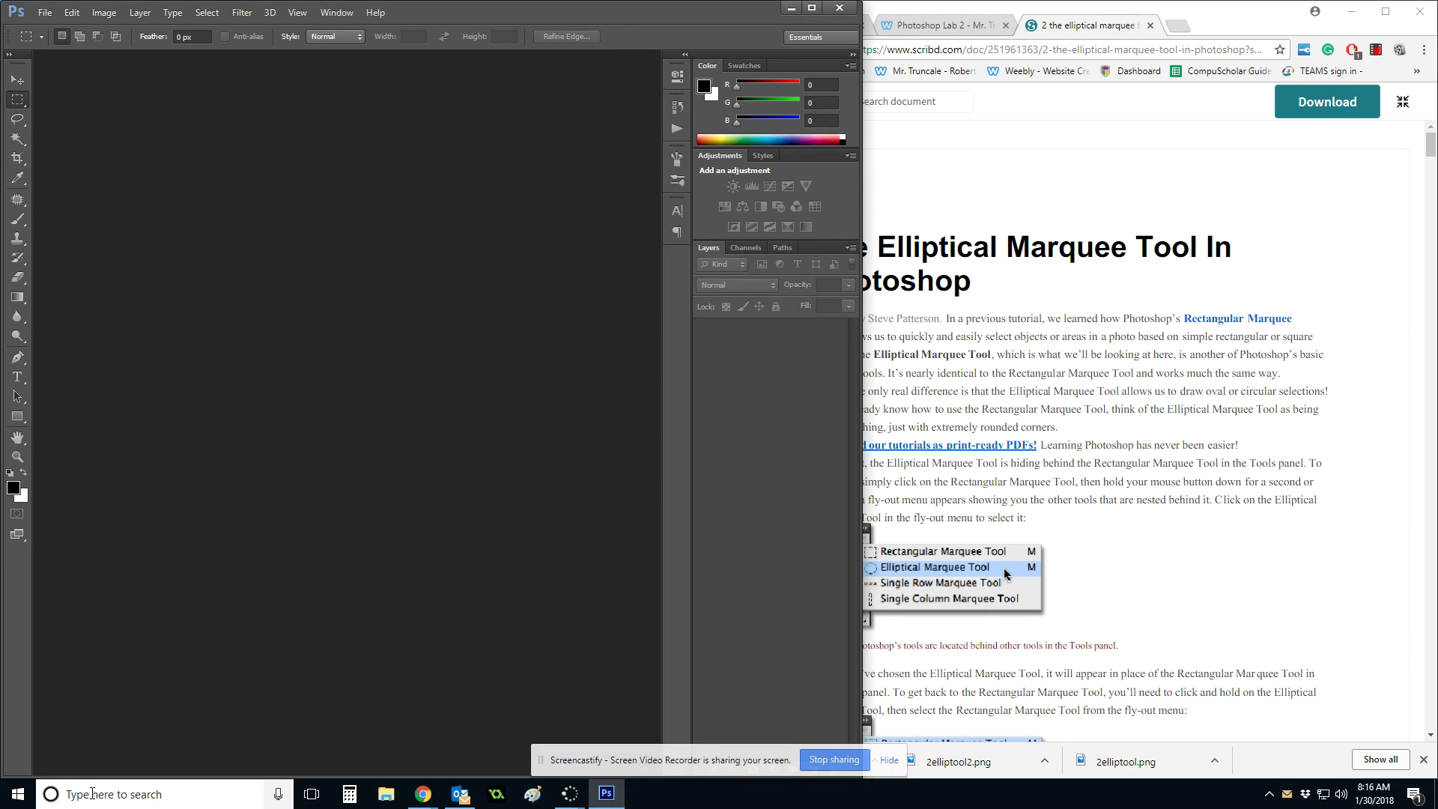
{"action": "left_click", "coordinate": [1063, 215]}
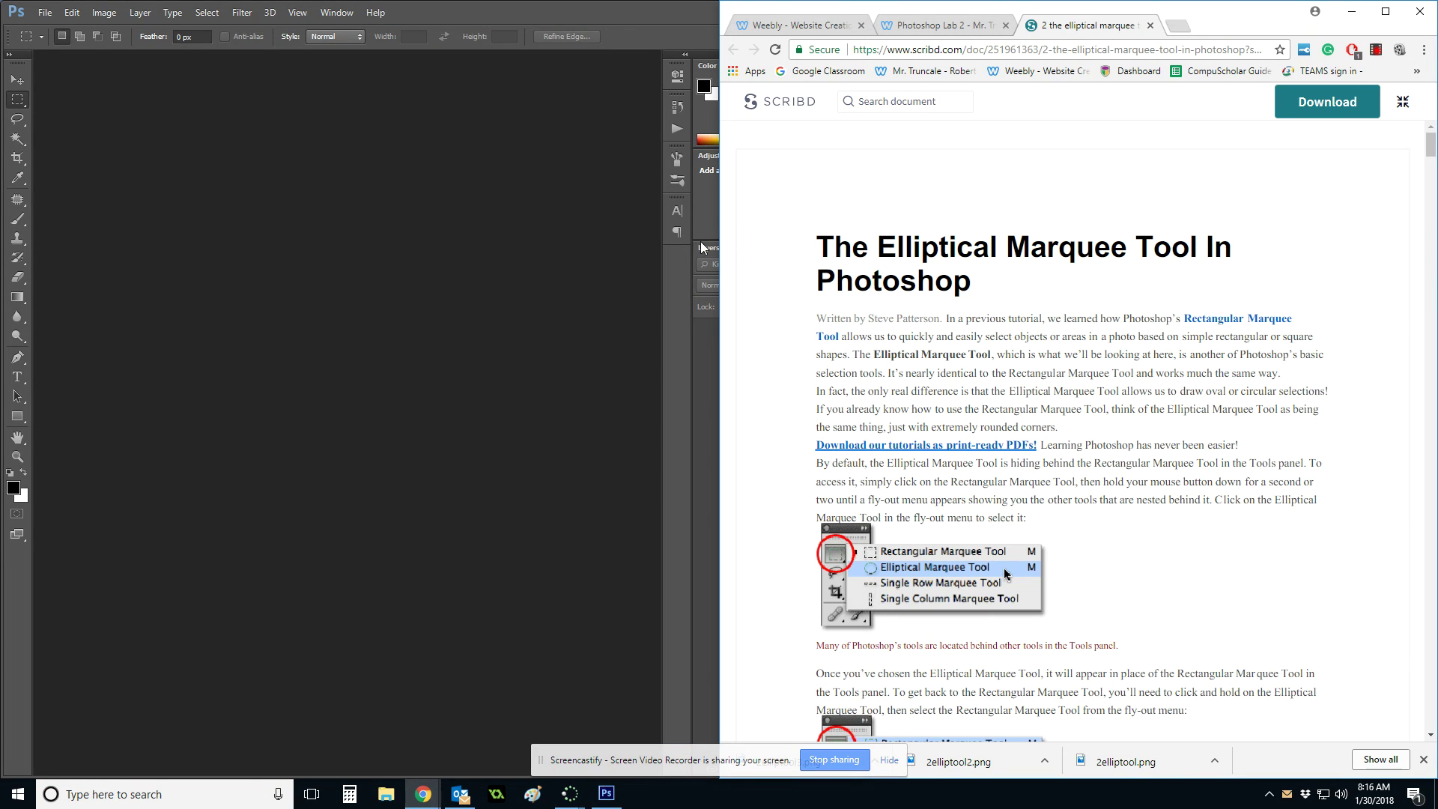
{"action": "left_click_drag", "start_coordinate": [717, 242], "coordinate": [862, 242]}
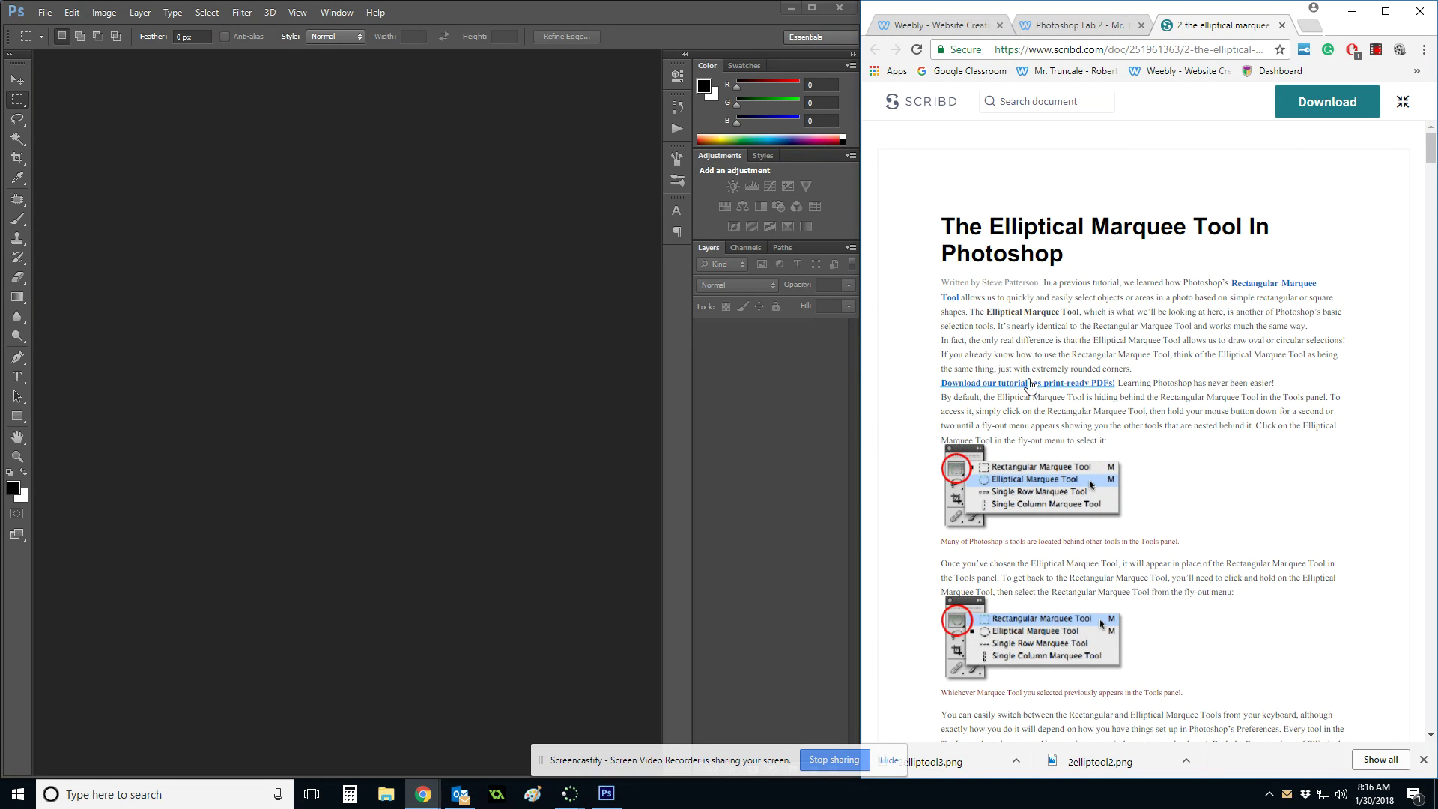
Read the tutorial's opening pages up to adding a blank layer and filling it with white for the wedding vignette.
{"action": "scroll", "coordinate": [1094, 454], "scroll_direction": "down", "scroll_amount": 3}
{"action": "scroll", "coordinate": [1032, 272], "scroll_direction": "down", "scroll_amount": 6}
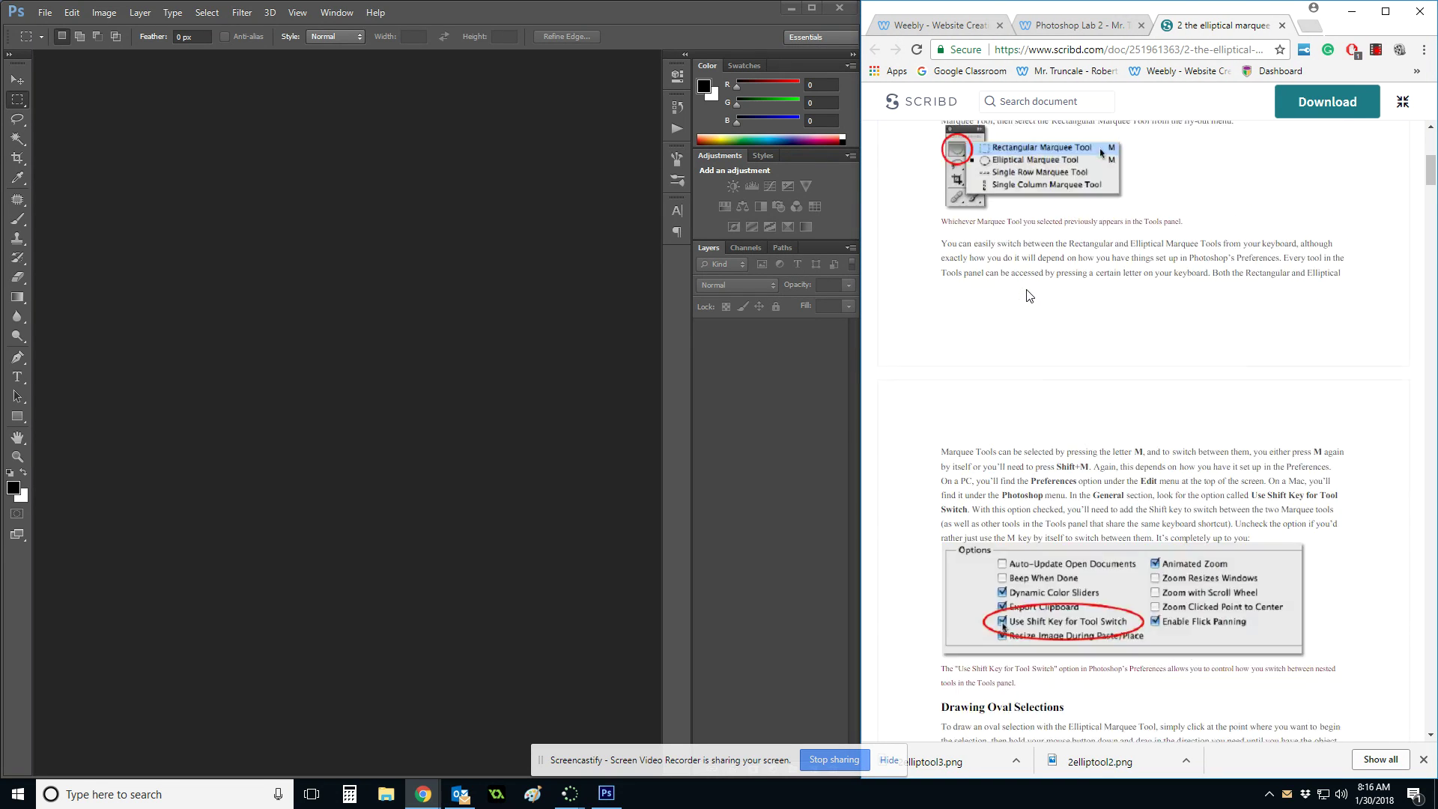
{"action": "scroll", "coordinate": [1072, 294], "scroll_direction": "down", "scroll_amount": 10}
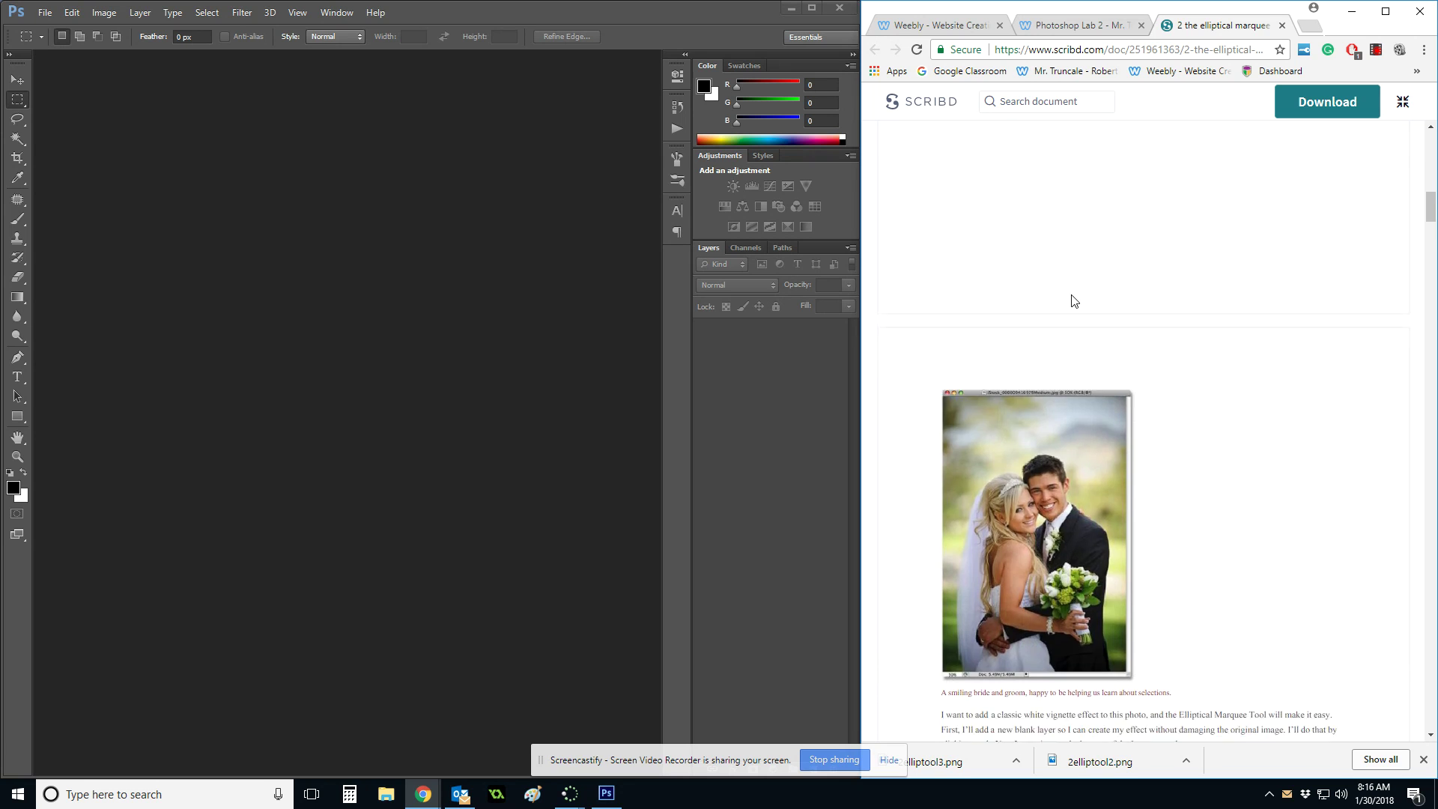
{"action": "scroll", "coordinate": [1072, 294], "scroll_direction": "down", "scroll_amount": 5}
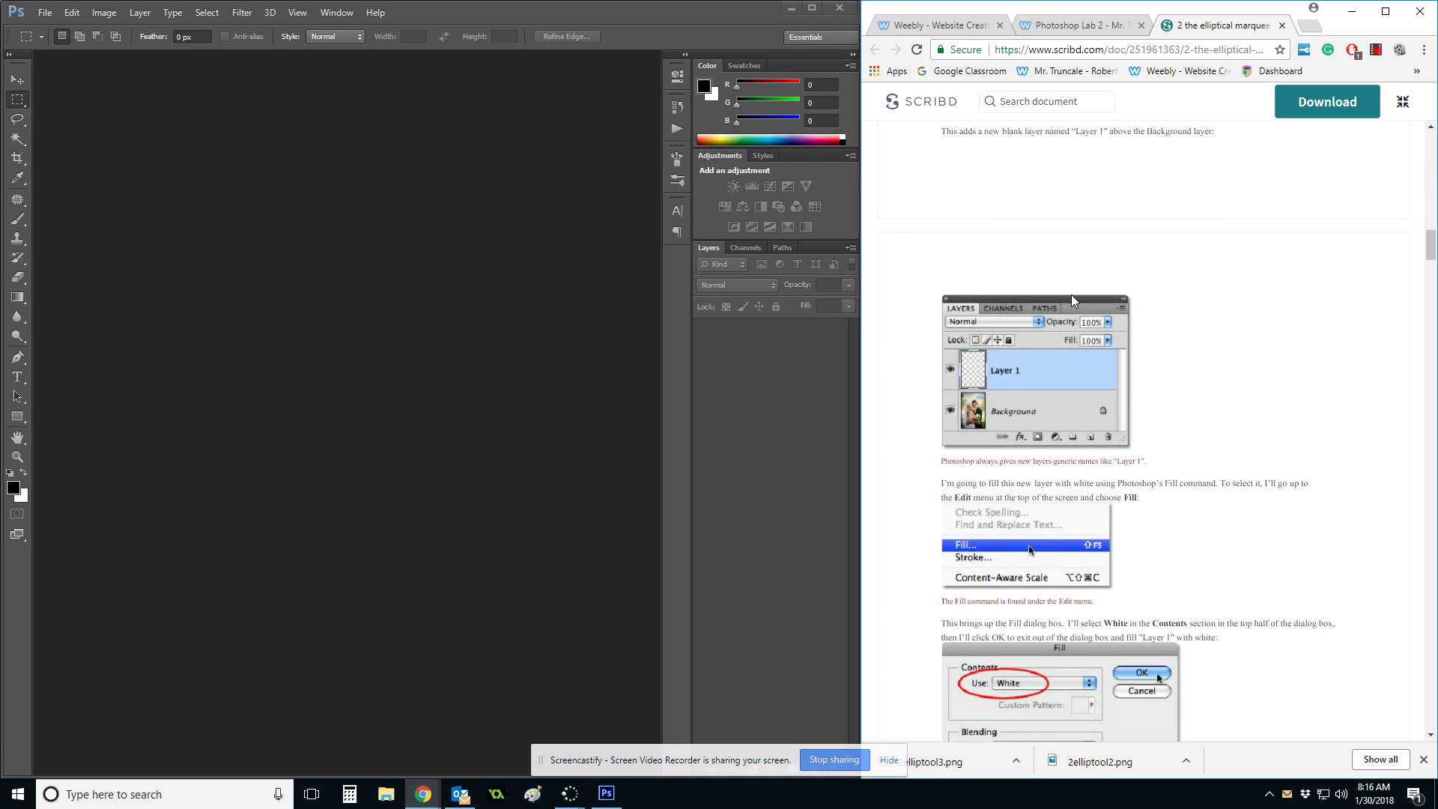
{"action": "scroll", "coordinate": [1071, 296], "scroll_direction": "down", "scroll_amount": 2}
{"action": "scroll", "coordinate": [1071, 296], "scroll_direction": "down", "scroll_amount": 5}
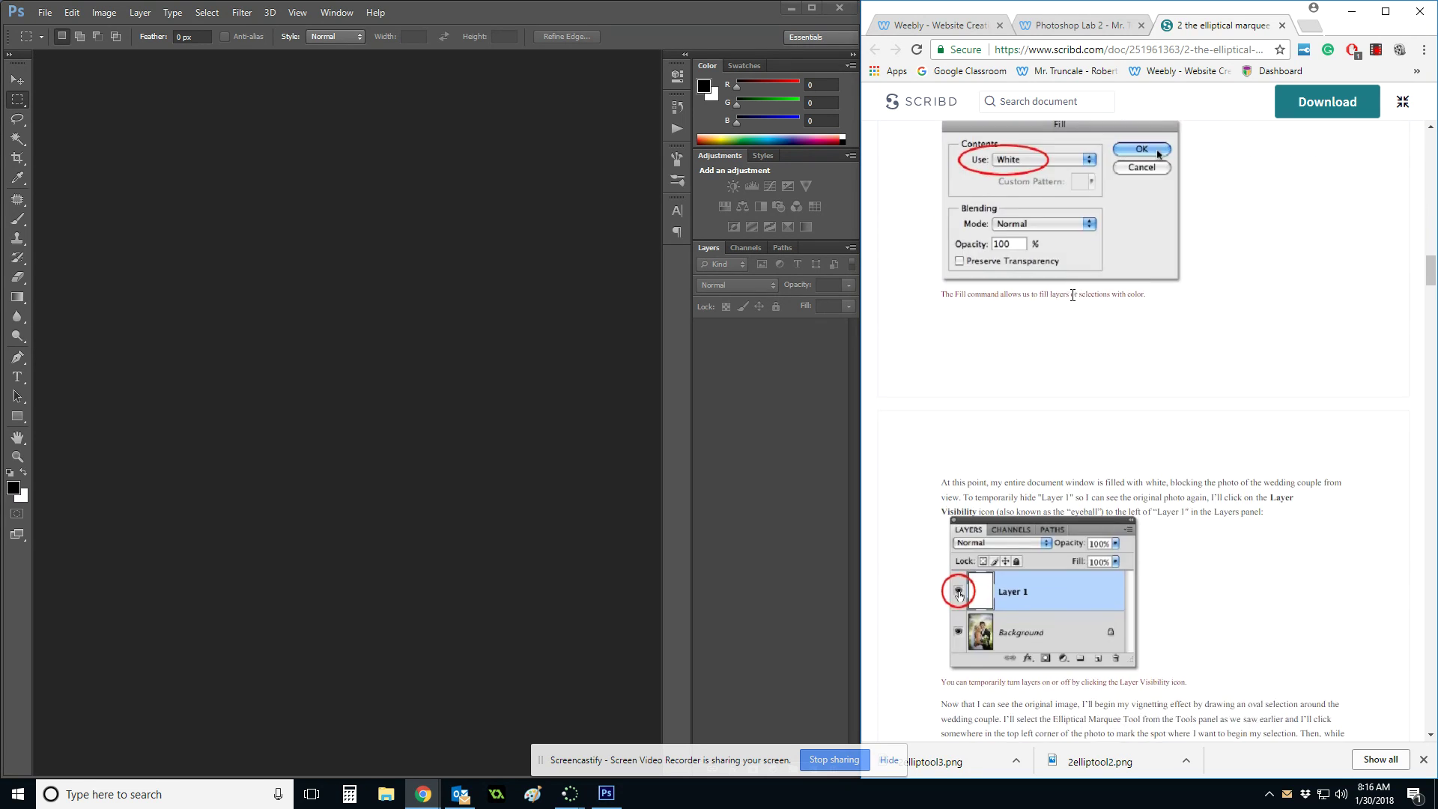
{"action": "scroll", "coordinate": [1073, 300], "scroll_direction": "up", "scroll_amount": 5}
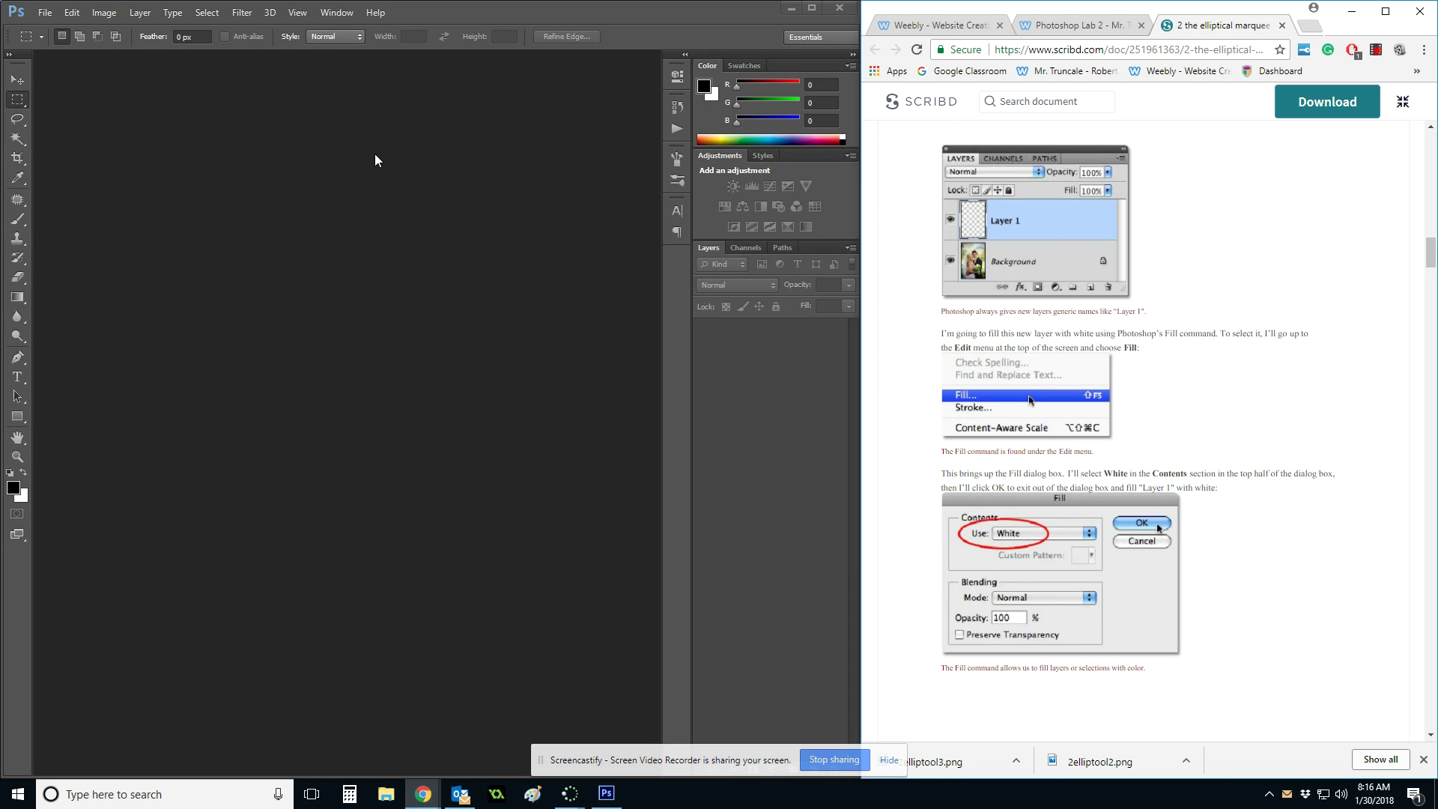
Open 2elliptool.png, 2elliptool2.png and 2elliptool3.png from the Desktop together.
{"action": "left_click", "coordinate": [47, 13]}
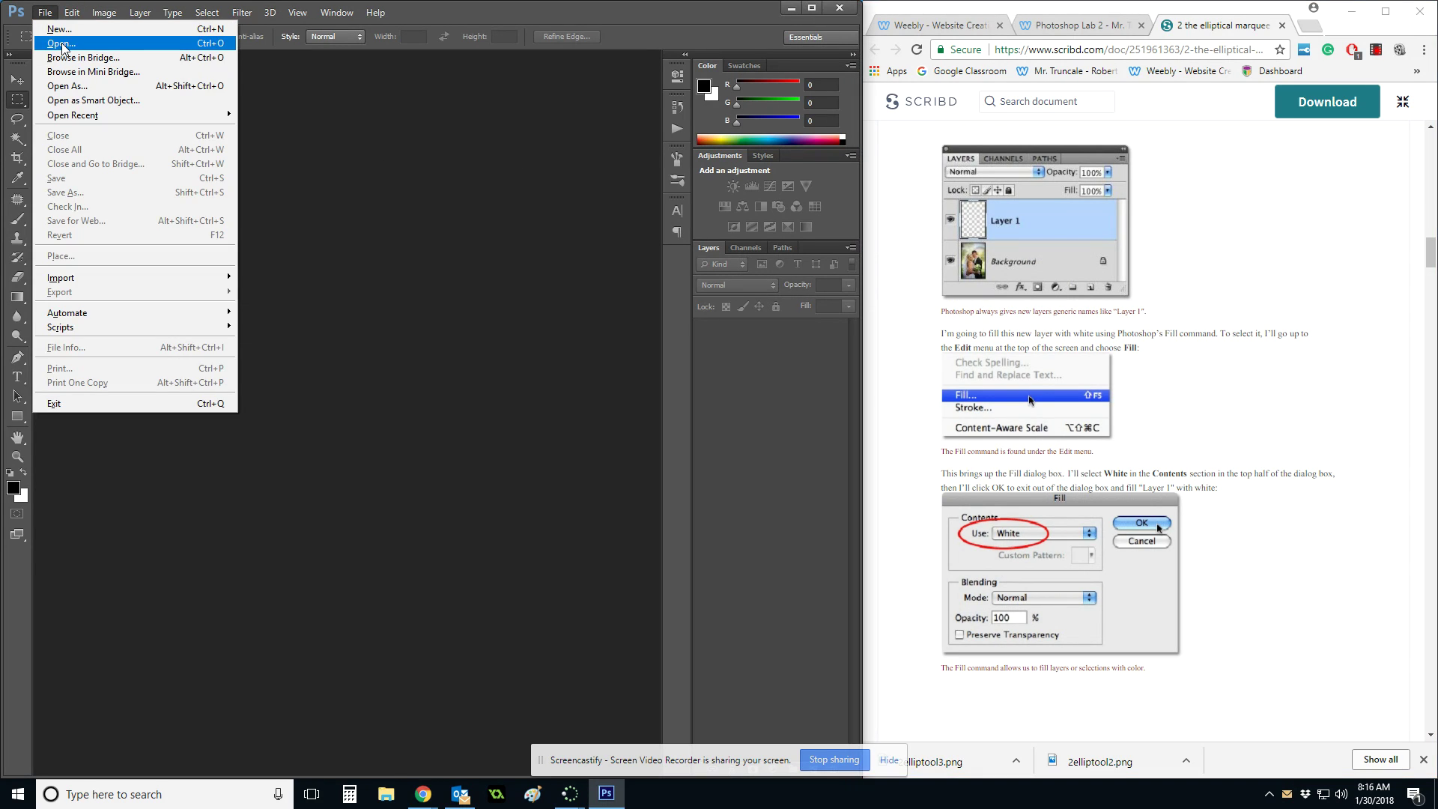
{"action": "left_click", "coordinate": [62, 48]}
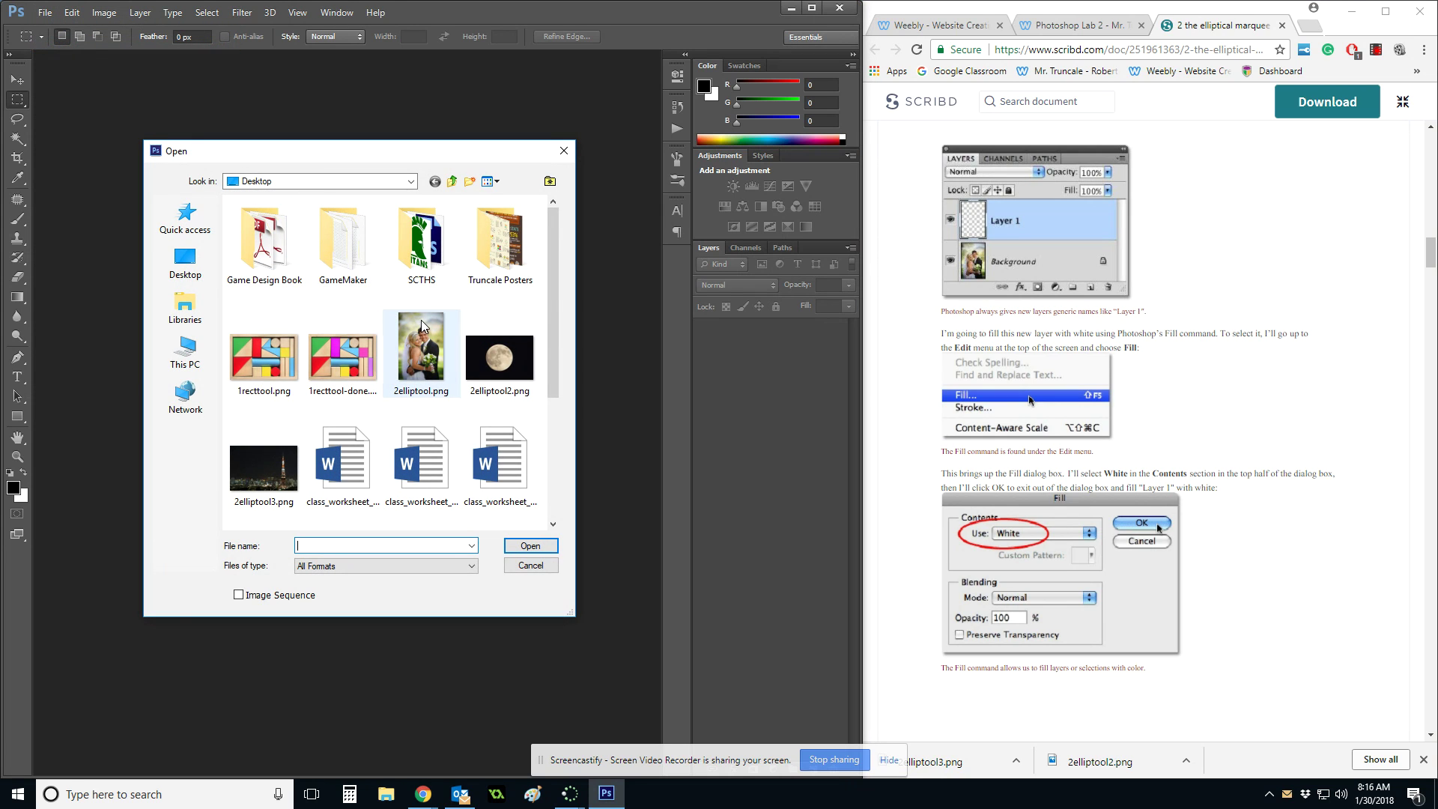
{"action": "left_click", "coordinate": [432, 341]}
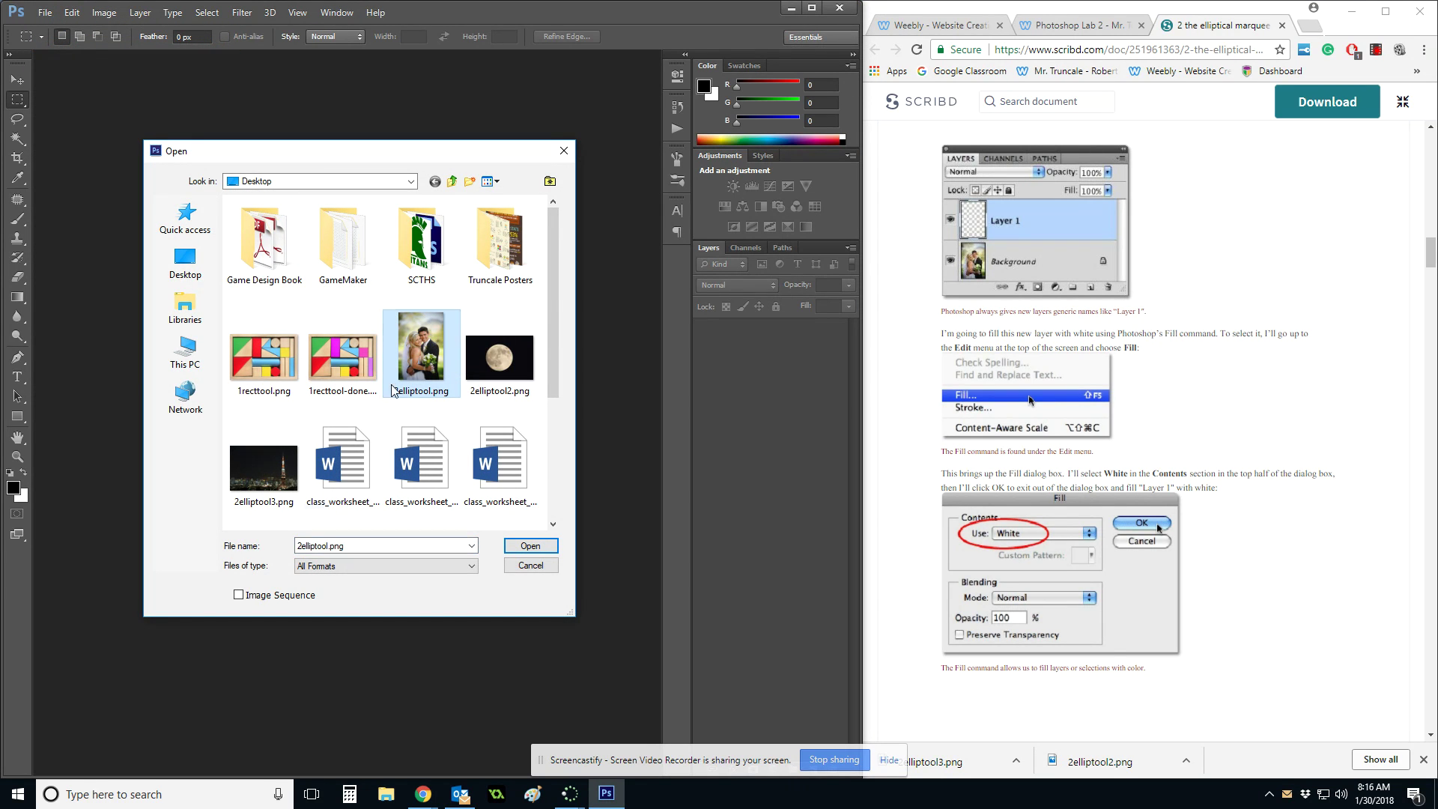
{"action": "left_click", "coordinate": [268, 480], "text": "shift"}
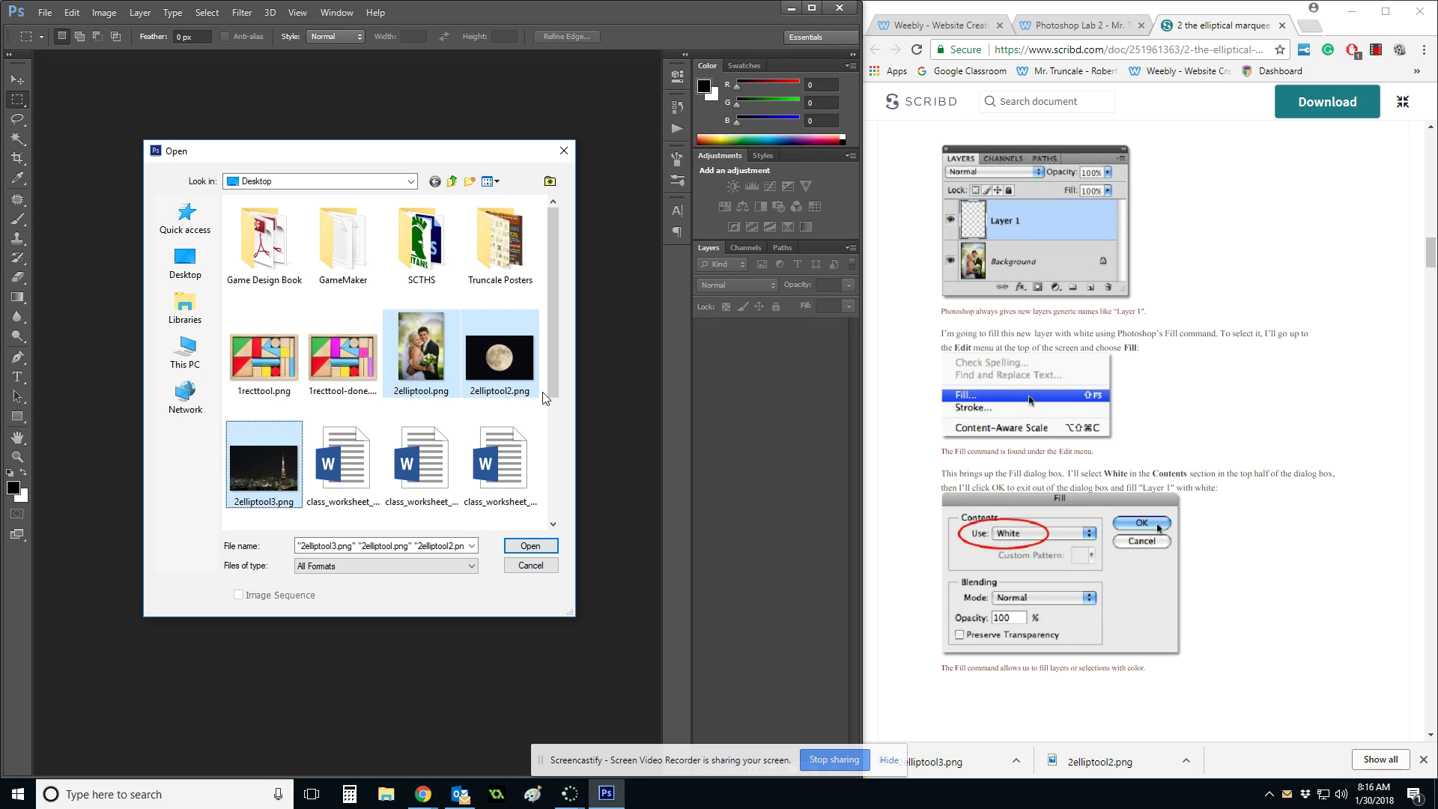
{"action": "left_click", "coordinate": [466, 378]}
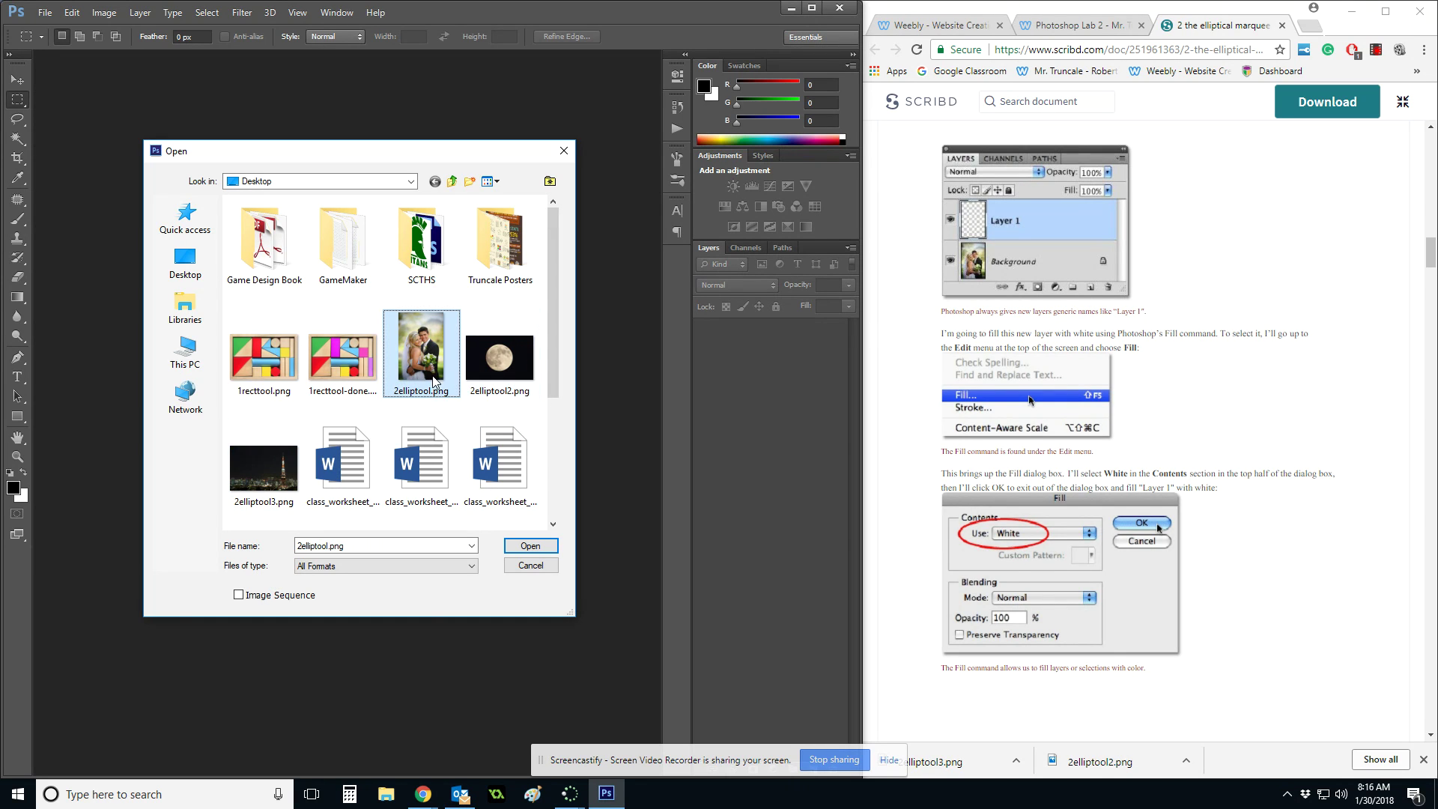
{"action": "left_click", "coordinate": [421, 352], "text": "ctrl"}
{"action": "left_click", "coordinate": [278, 495], "text": "ctrl"}
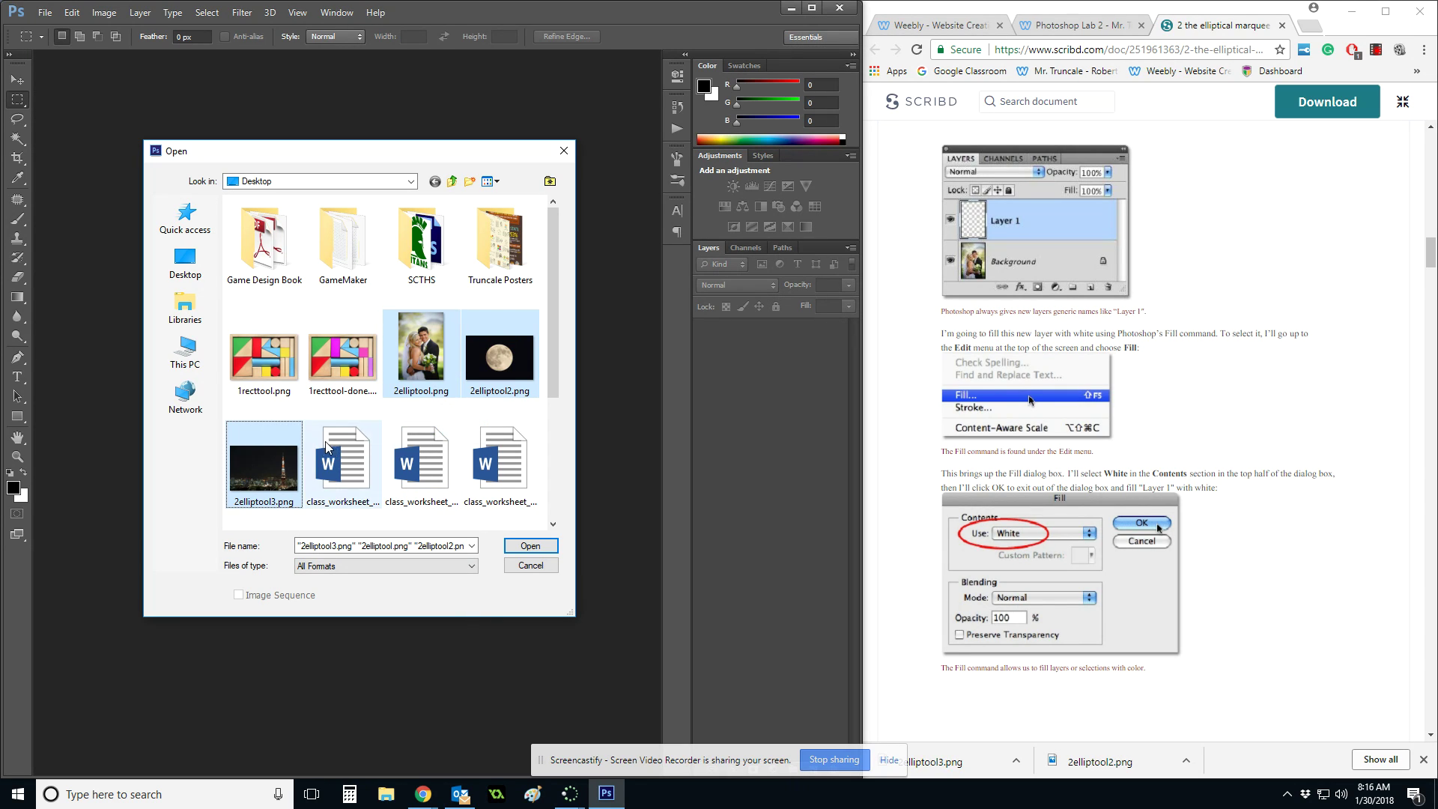
{"action": "left_click", "coordinate": [535, 551]}
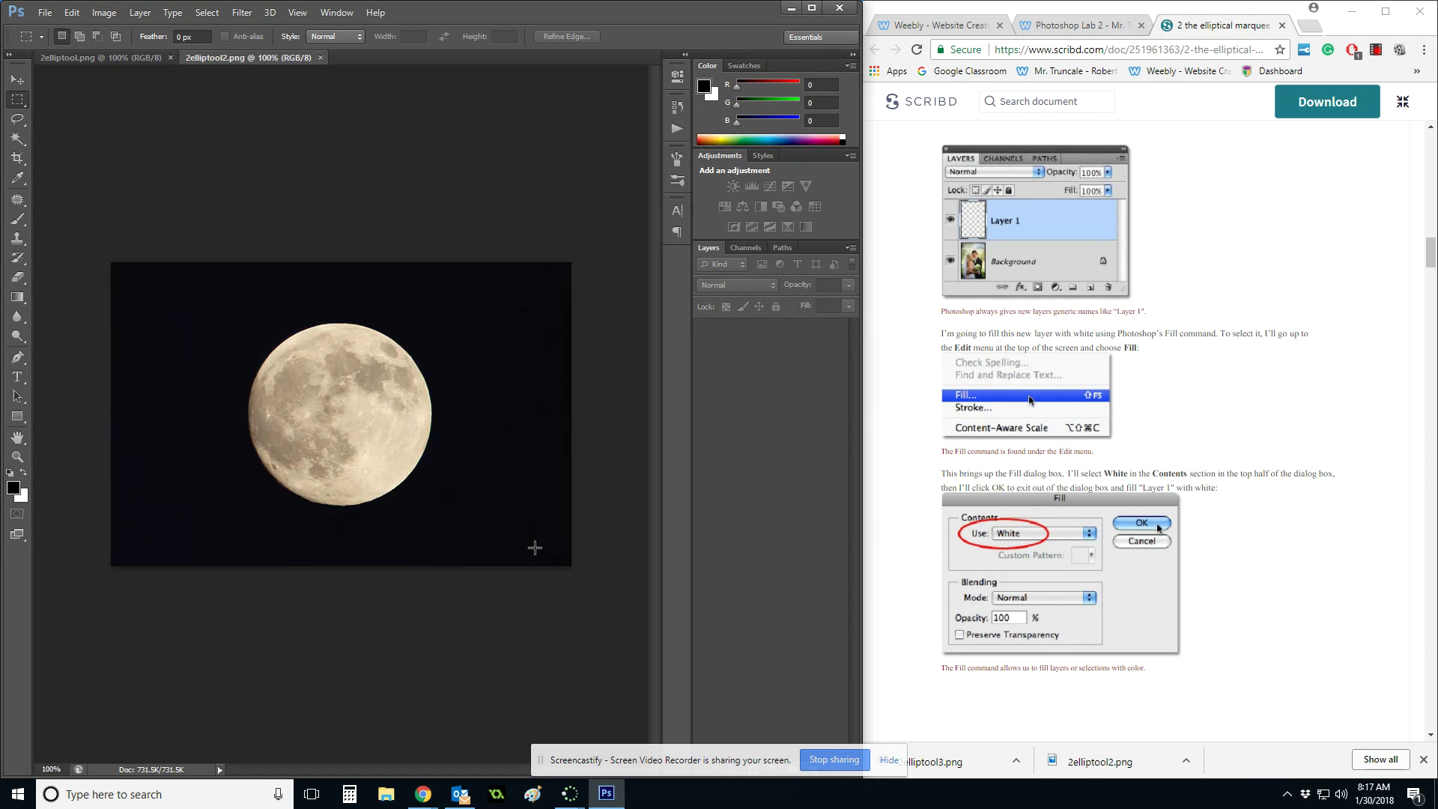
Bring the wedding photo 2elliptool.png to the front and activate the Elliptical Marquee Tool.
{"action": "left_click", "coordinate": [107, 60]}
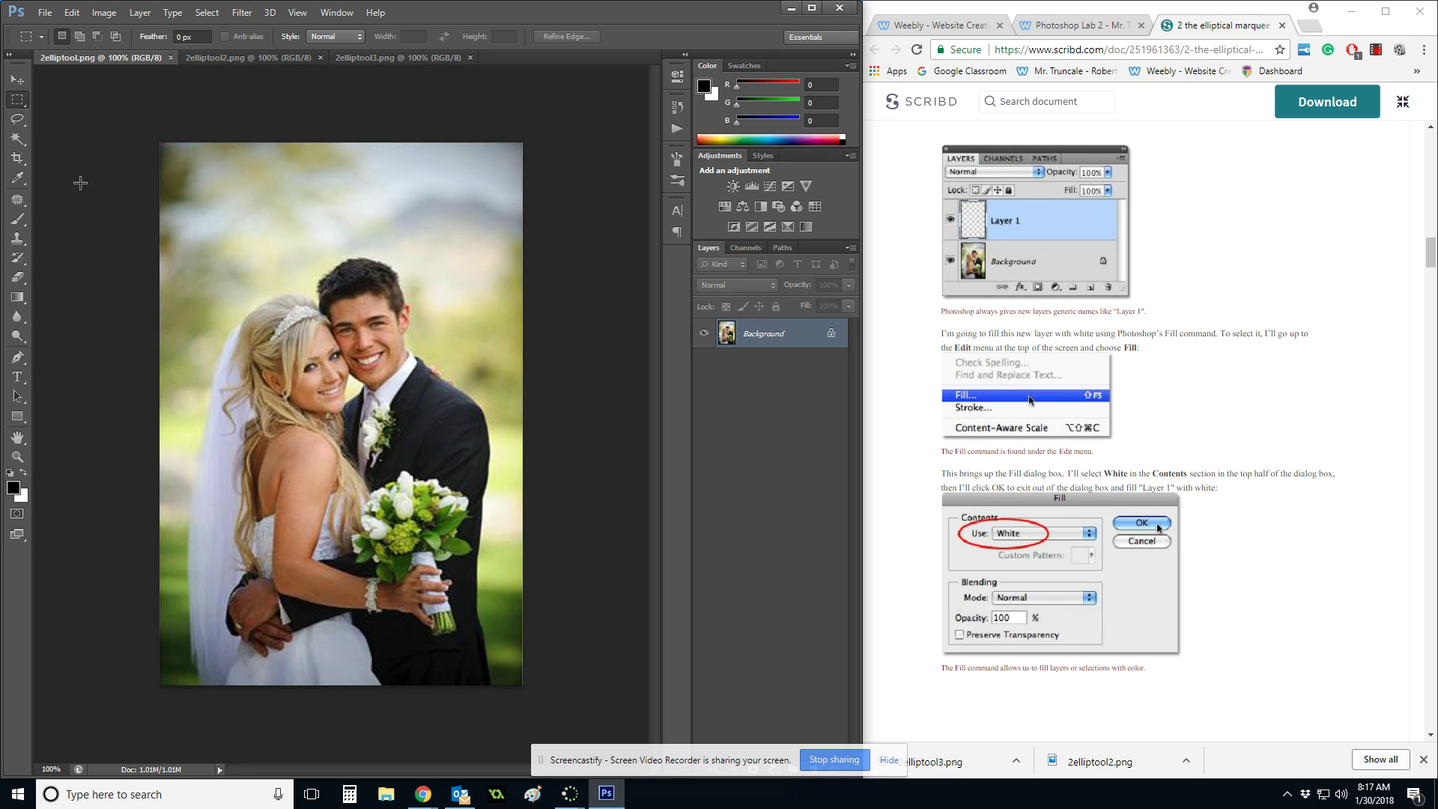
{"action": "right_click", "coordinate": [23, 109]}
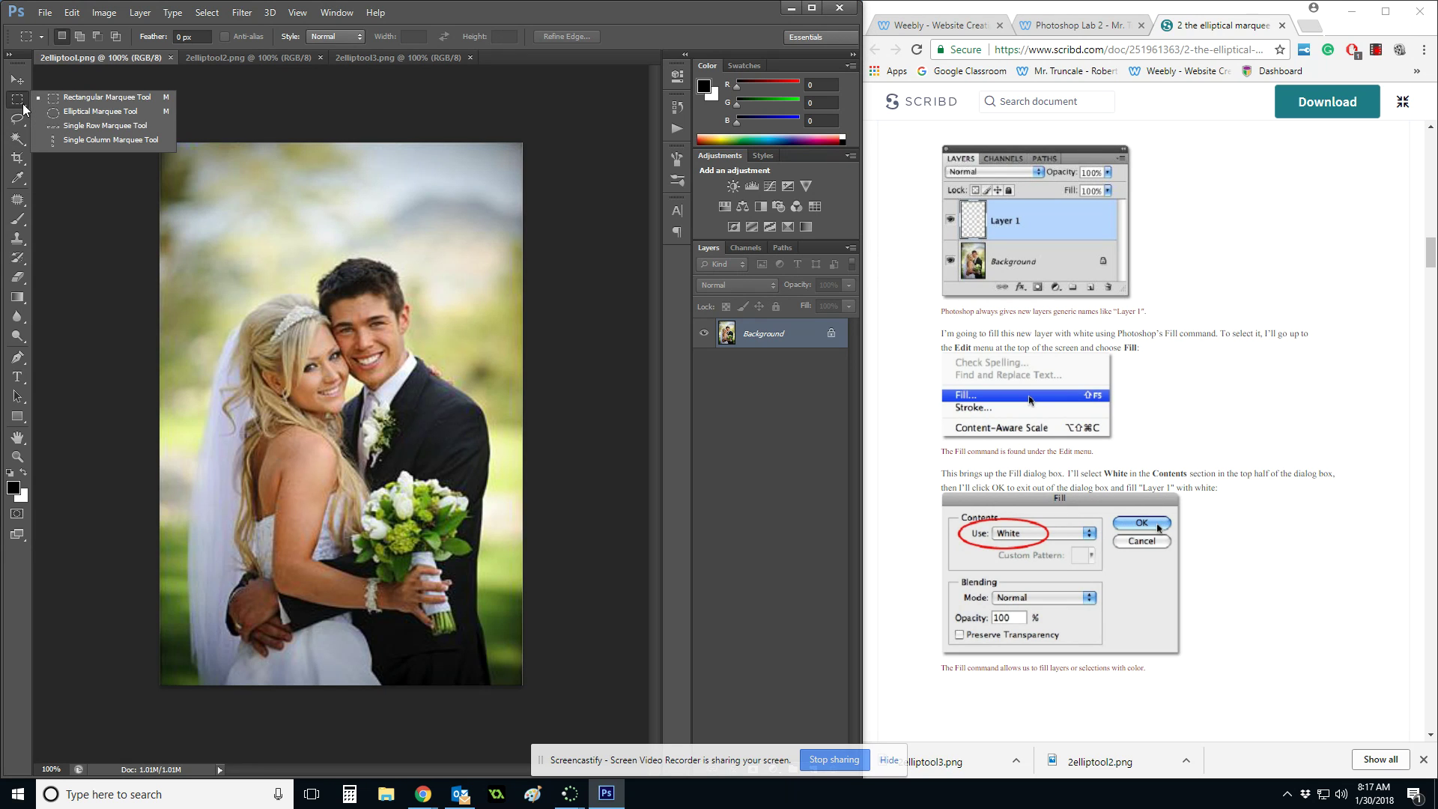
{"action": "left_click", "coordinate": [86, 117]}
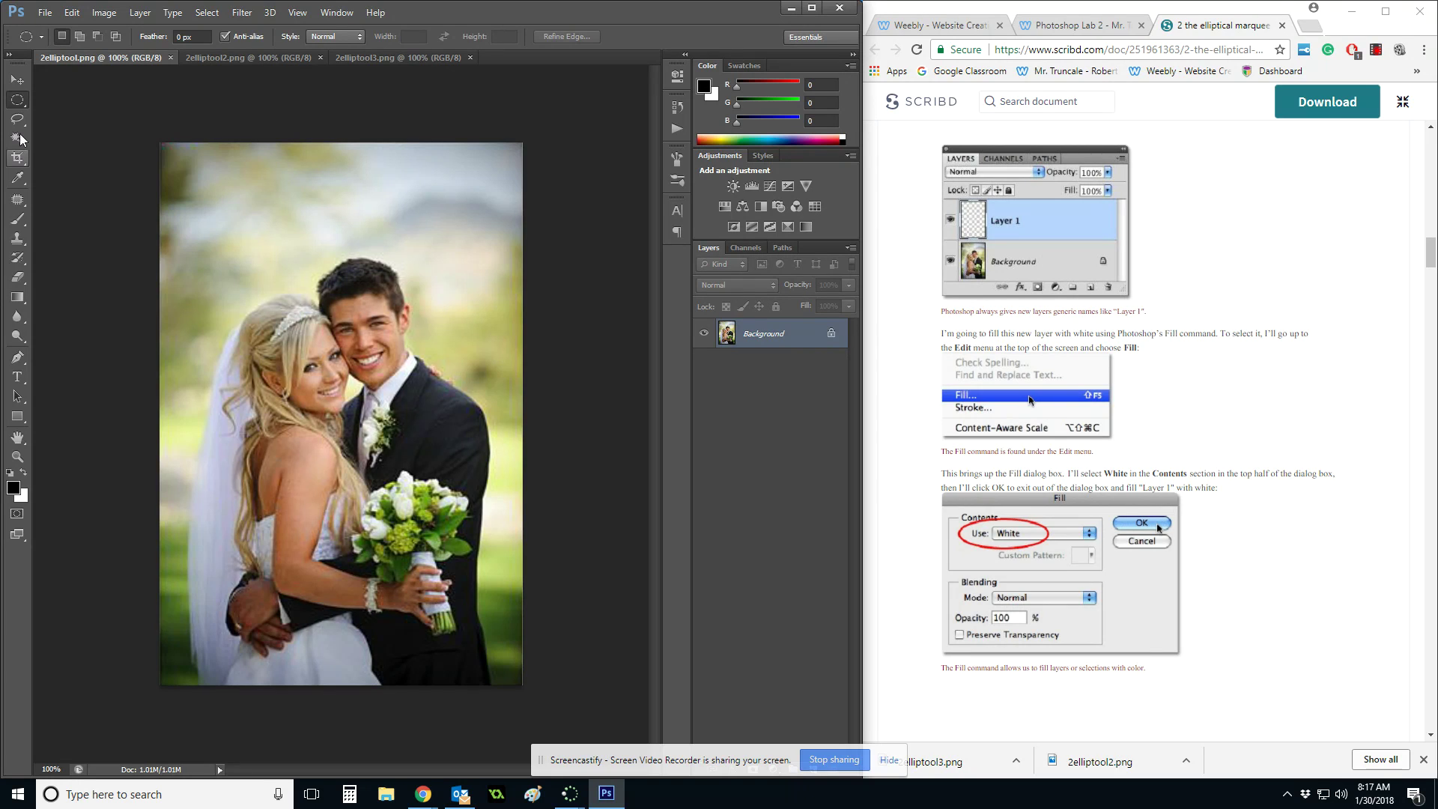
Try out freehand elliptical and perfectly circular selections around the wedding couple, clearing each selection.
{"action": "left_click_drag", "start_coordinate": [228, 205], "coordinate": [461, 636]}
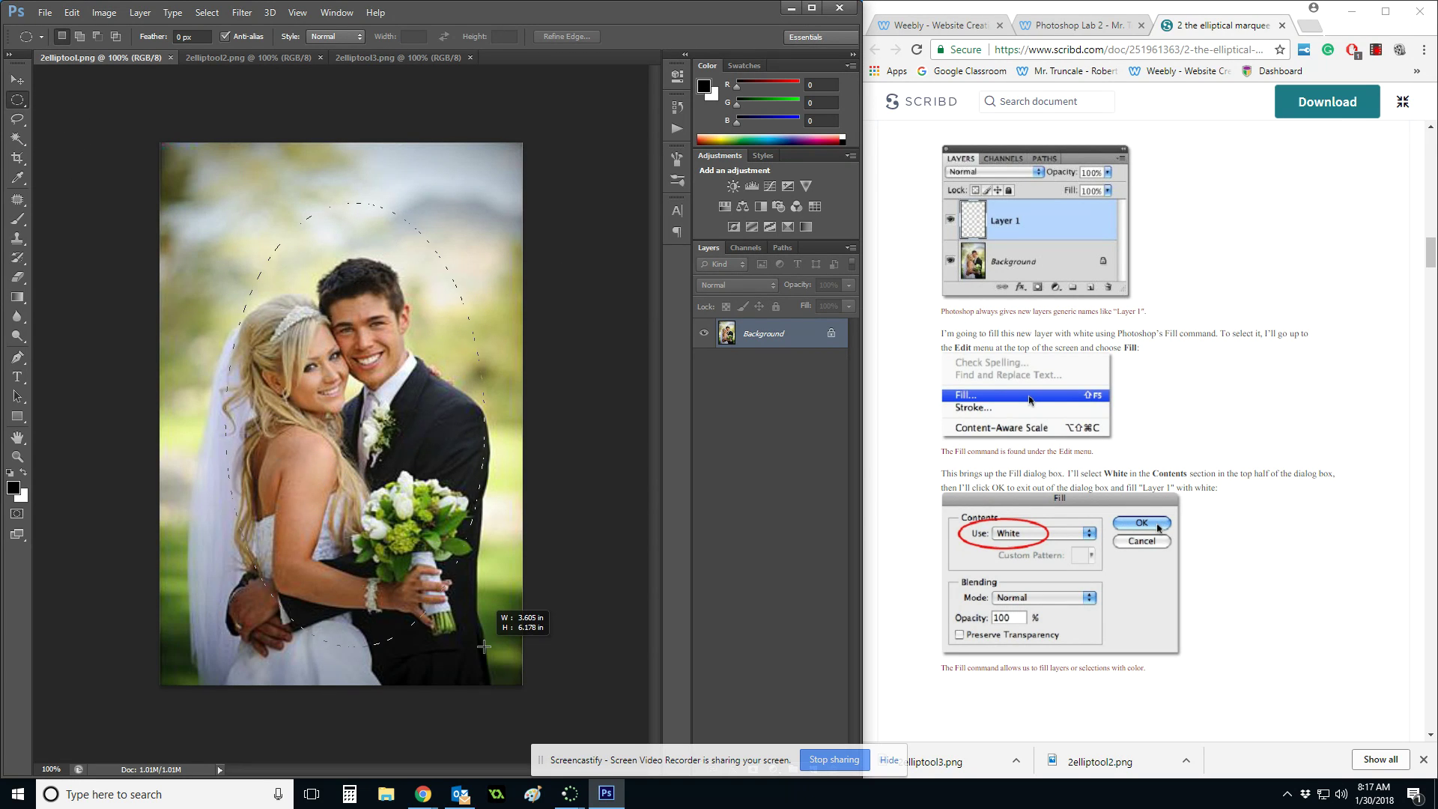
{"action": "left_click", "coordinate": [247, 161]}
{"action": "left_click_drag", "start_coordinate": [186, 192], "coordinate": [485, 623]}
{"action": "left_click", "coordinate": [452, 165]}
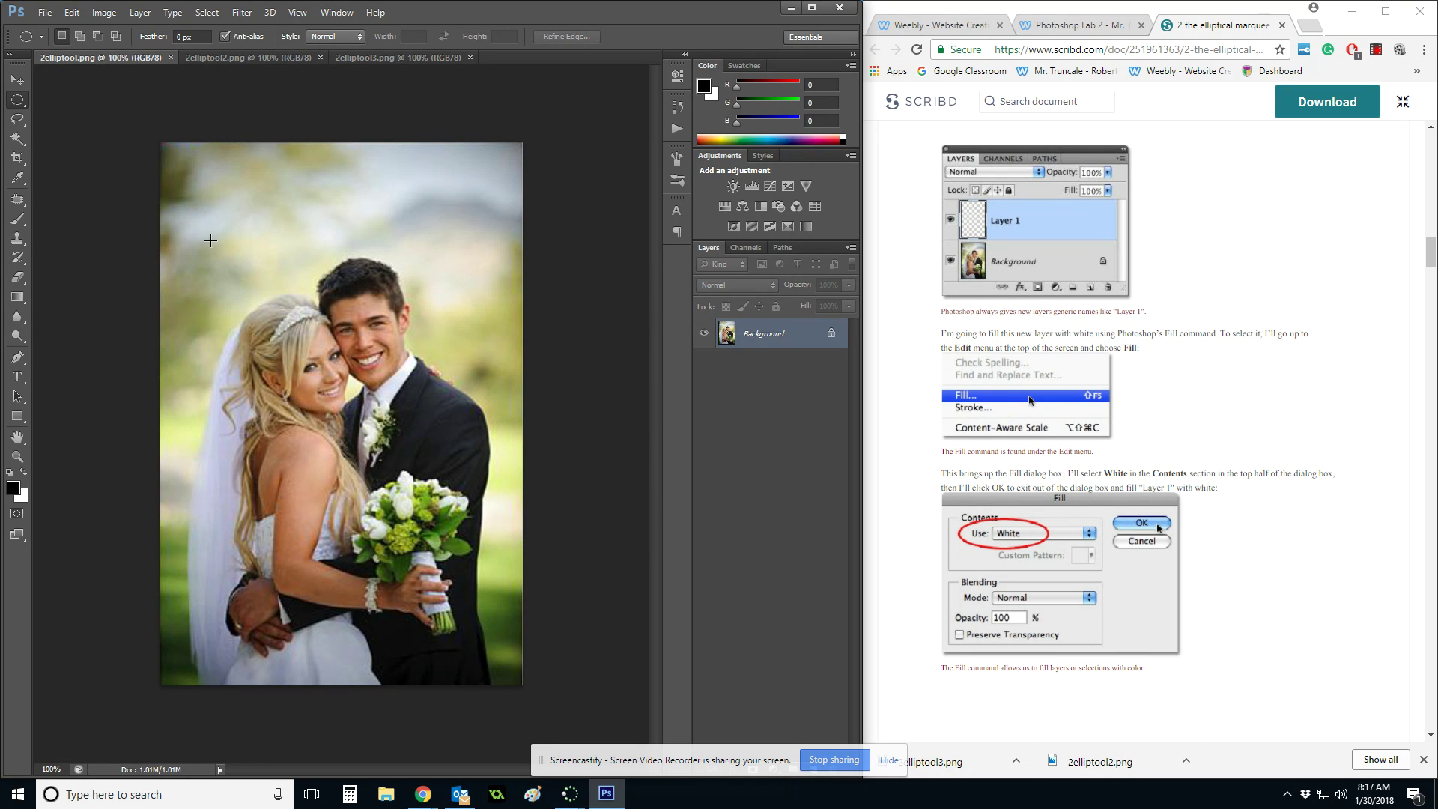
{"action": "left_click_drag", "start_coordinate": [205, 219], "coordinate": [440, 528]}
{"action": "left_click", "coordinate": [441, 529]}
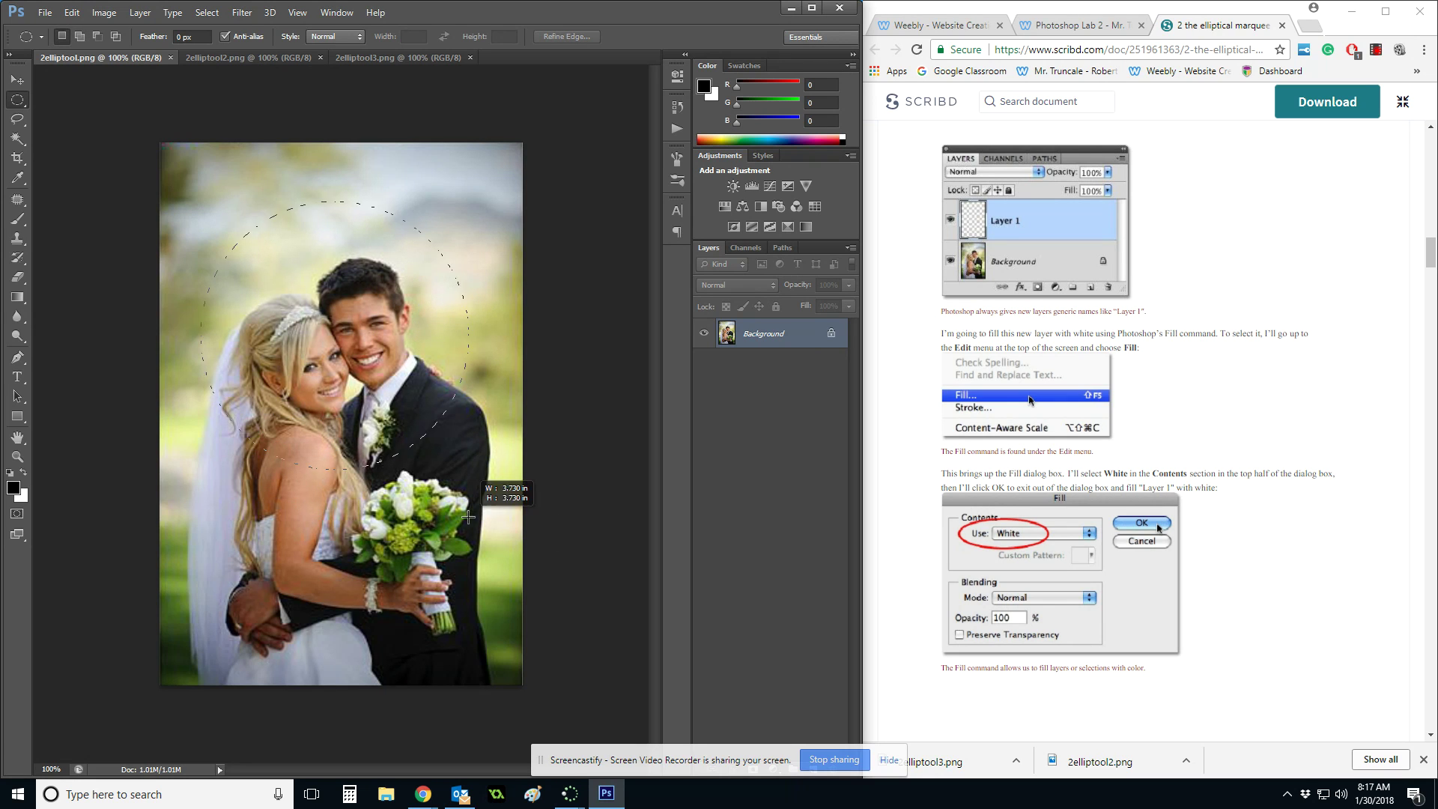
{"action": "left_click_drag", "start_coordinate": [491, 544], "coordinate": [488, 546]}
{"action": "left_click", "coordinate": [474, 549]}
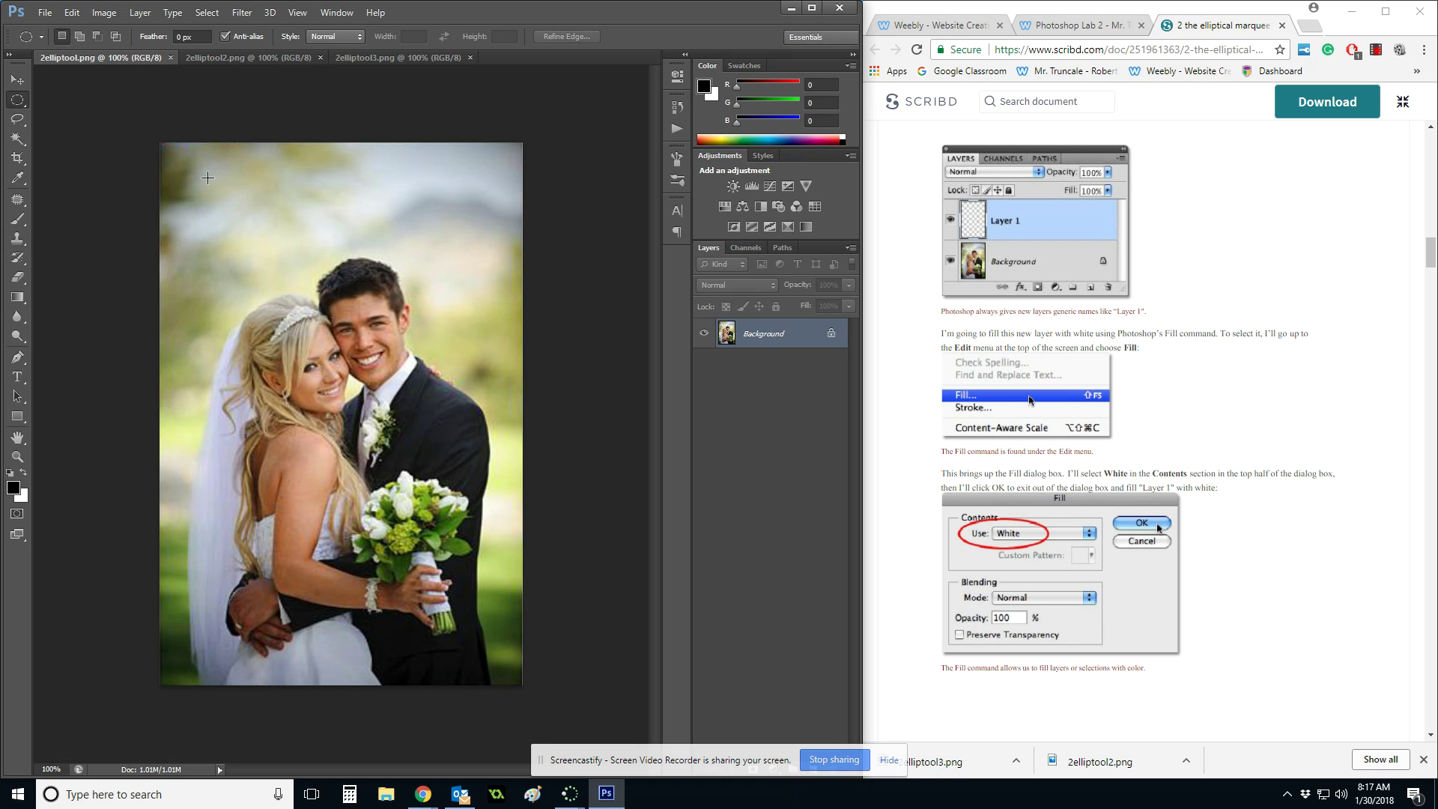
{"action": "left_click_drag", "start_coordinate": [205, 220], "coordinate": [503, 631]}
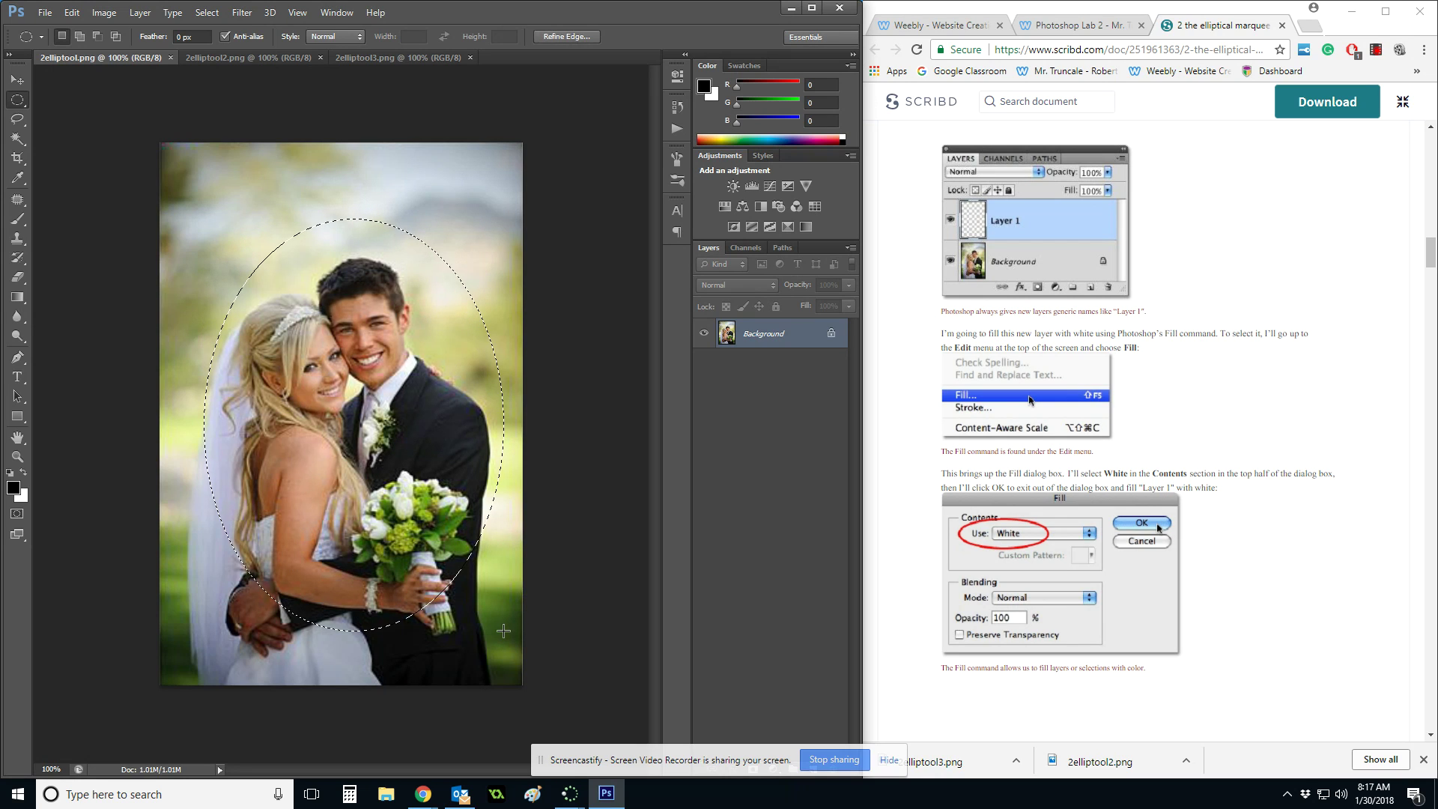
{"action": "left_click", "coordinate": [525, 628]}
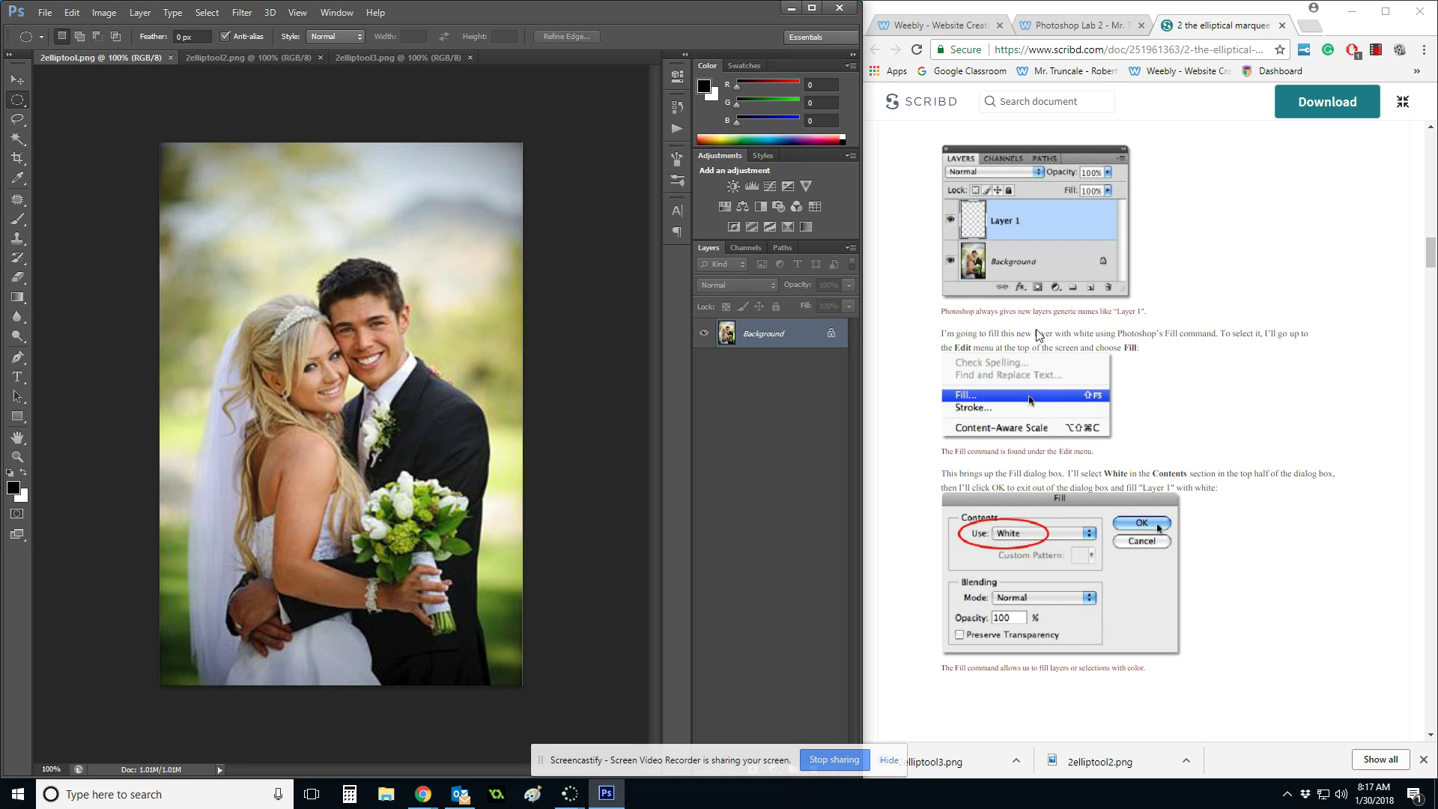
Add a new blank layer above the Background layer of the wedding photo, hiding the screen-sharing bar that covers the controls.
{"action": "scroll", "coordinate": [1193, 376], "scroll_direction": "up", "scroll_amount": 4}
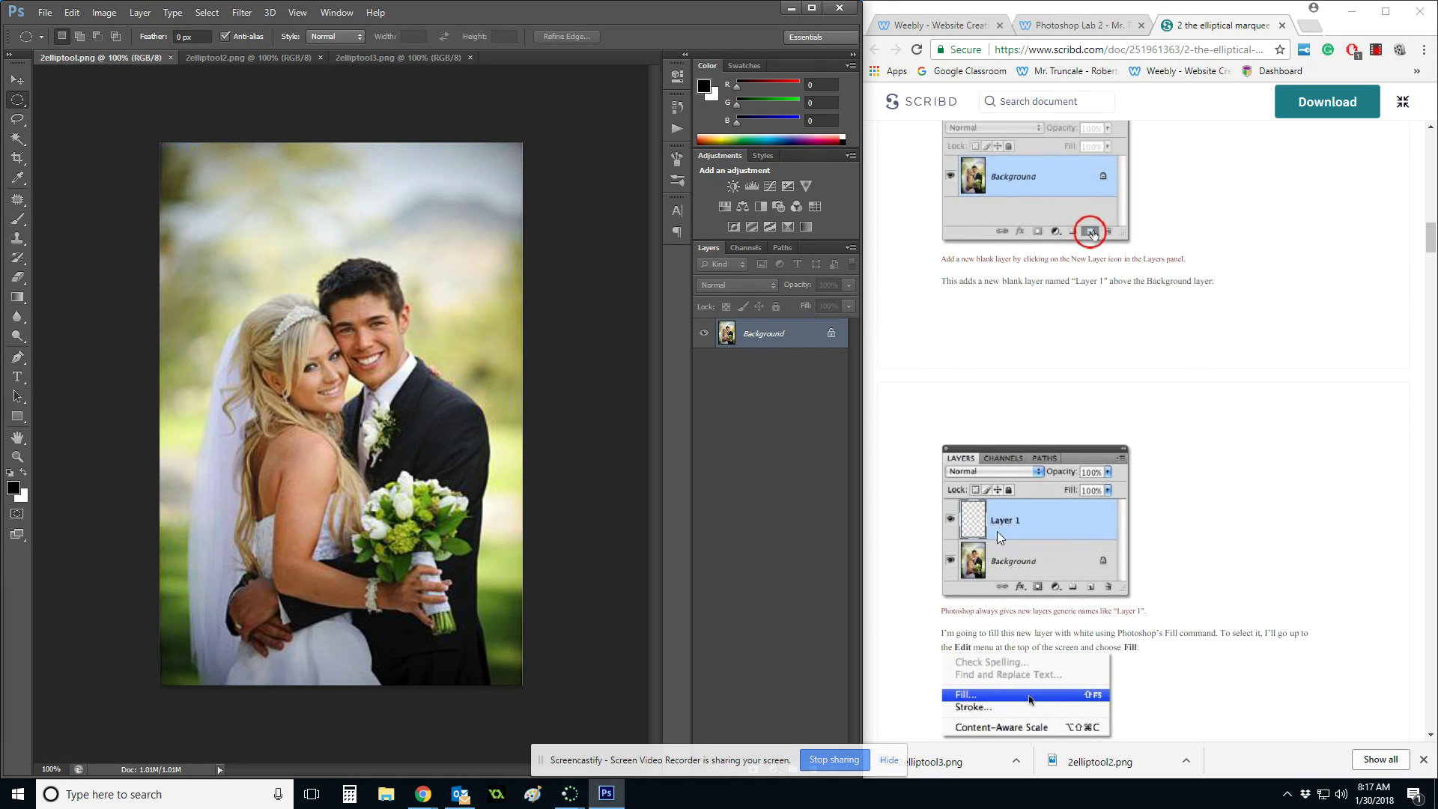
{"action": "scroll", "coordinate": [1138, 431], "scroll_direction": "down", "scroll_amount": 1}
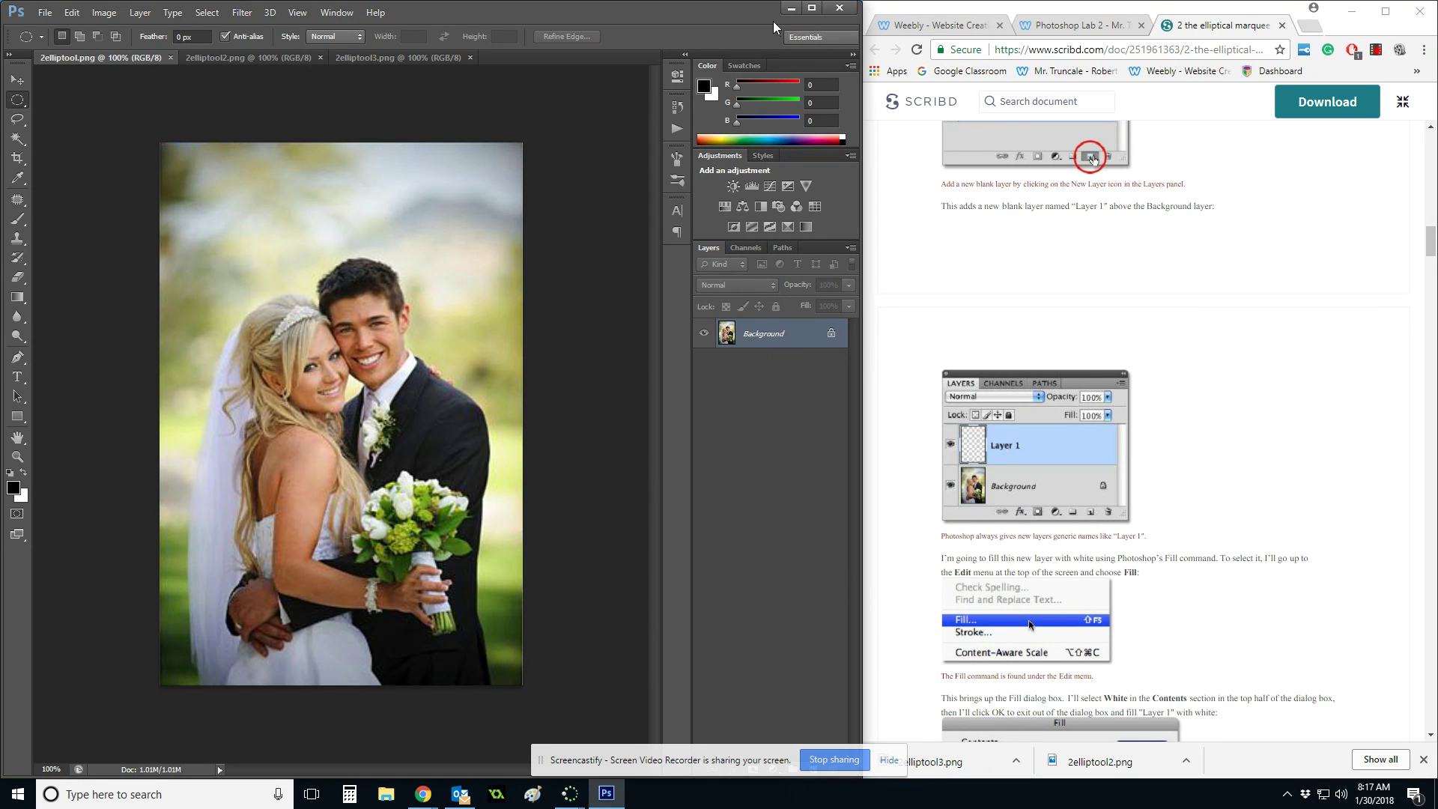
{"action": "mouse_move", "coordinate": [743, 11]}
{"action": "left_mouse_down"}
{"action": "mouse_move", "coordinate": [727, 12]}
{"action": "mouse_move", "coordinate": [747, 19]}
{"action": "left_mouse_up"}
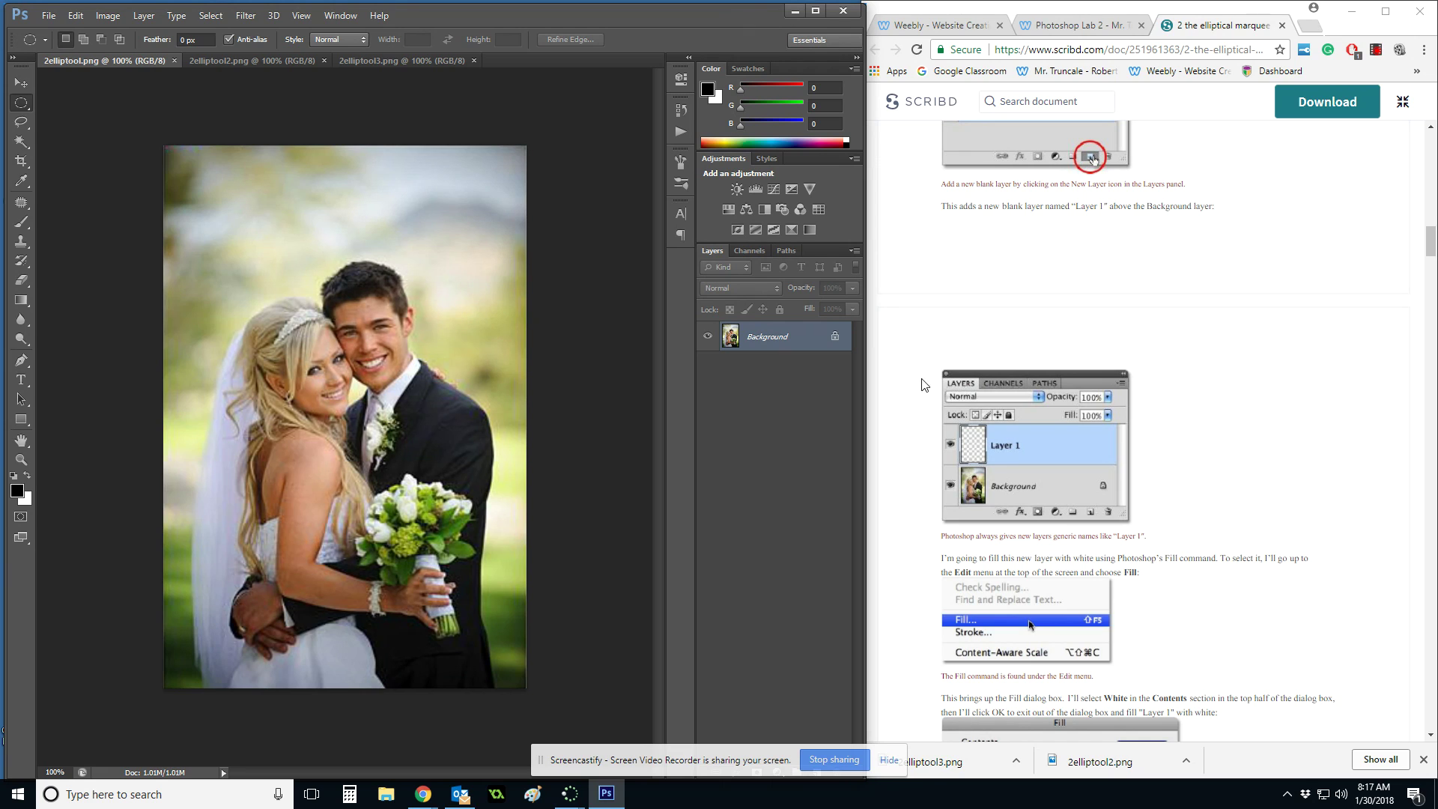
{"action": "left_click", "coordinate": [888, 758]}
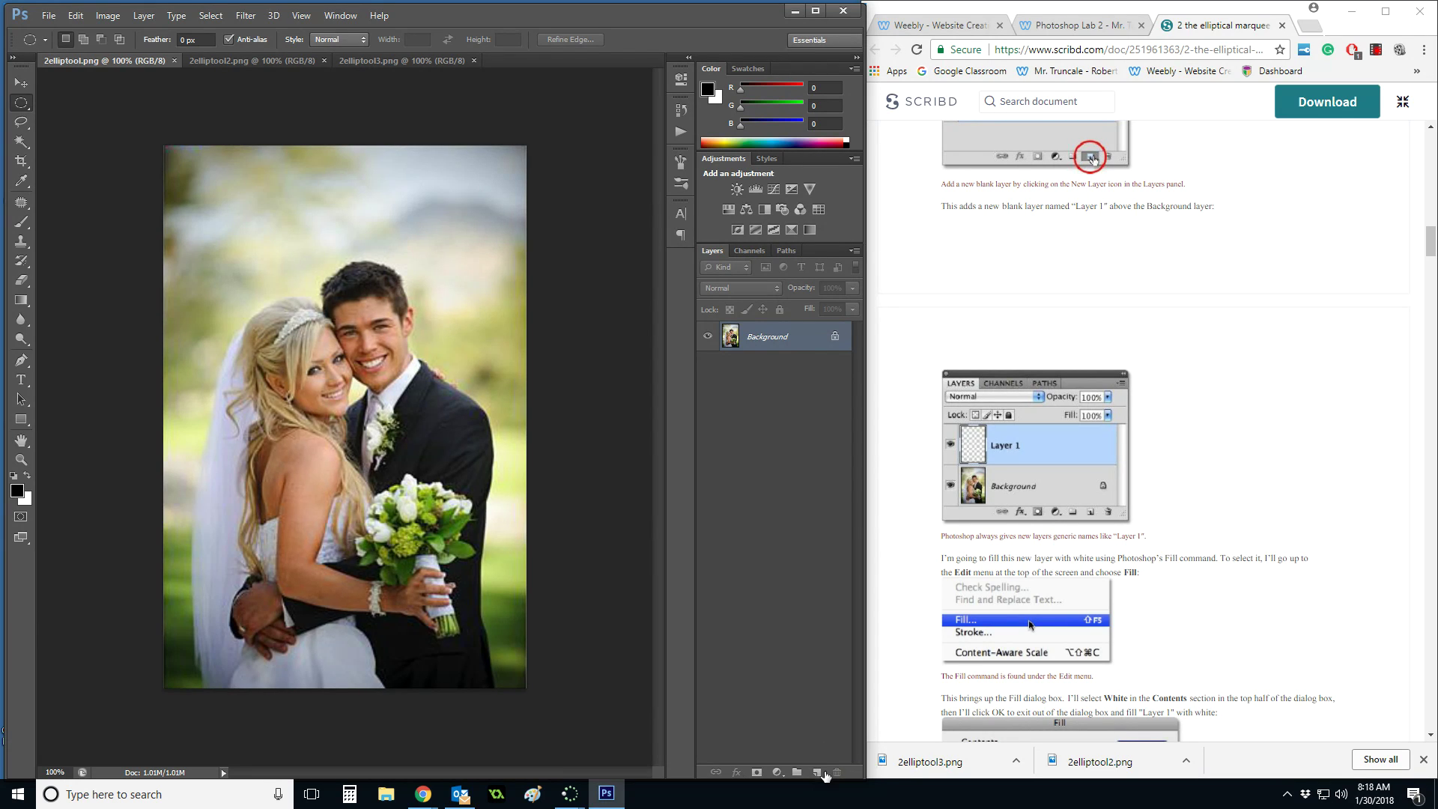
{"action": "left_click", "coordinate": [819, 774]}
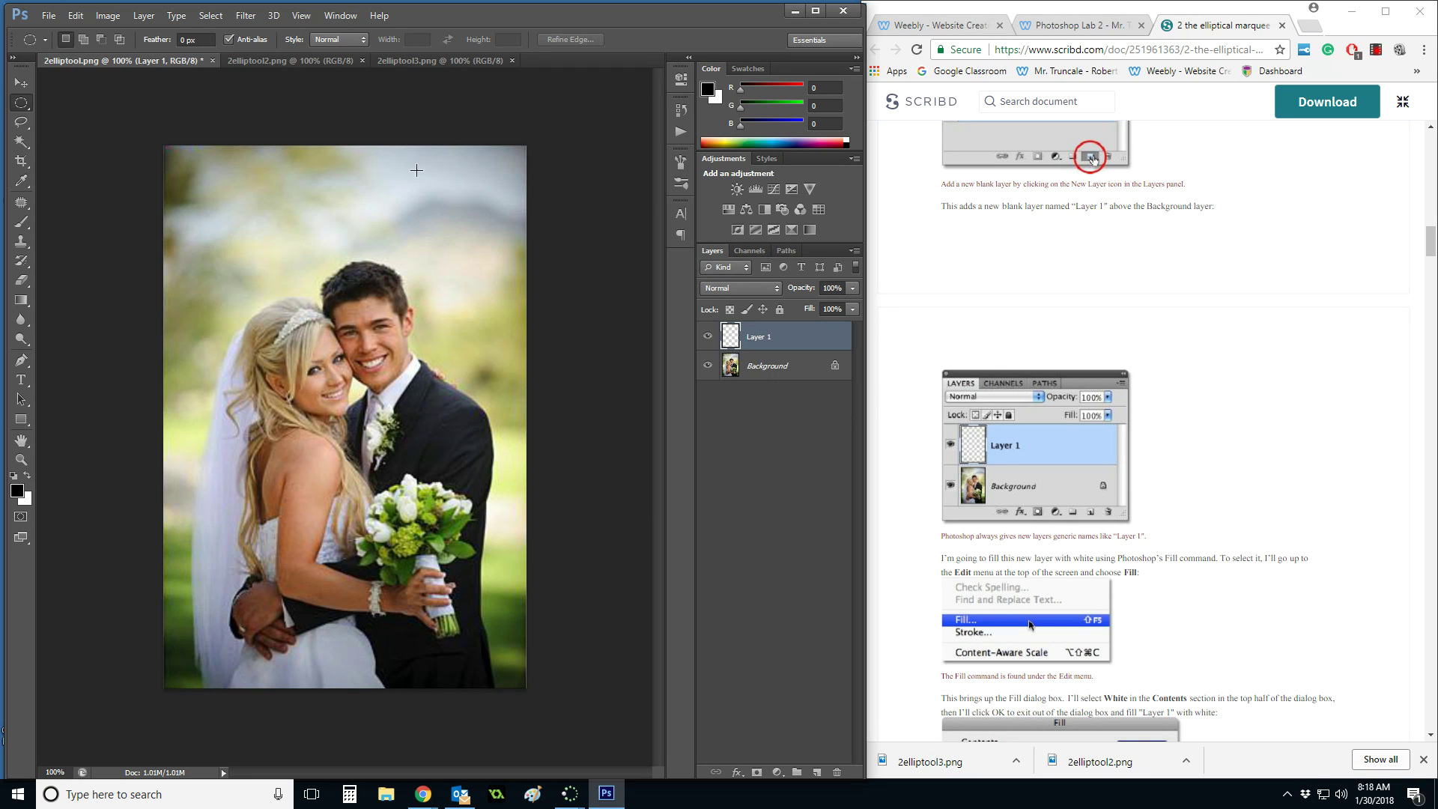
{"action": "left_click_drag", "start_coordinate": [691, 12], "coordinate": [689, 11]}
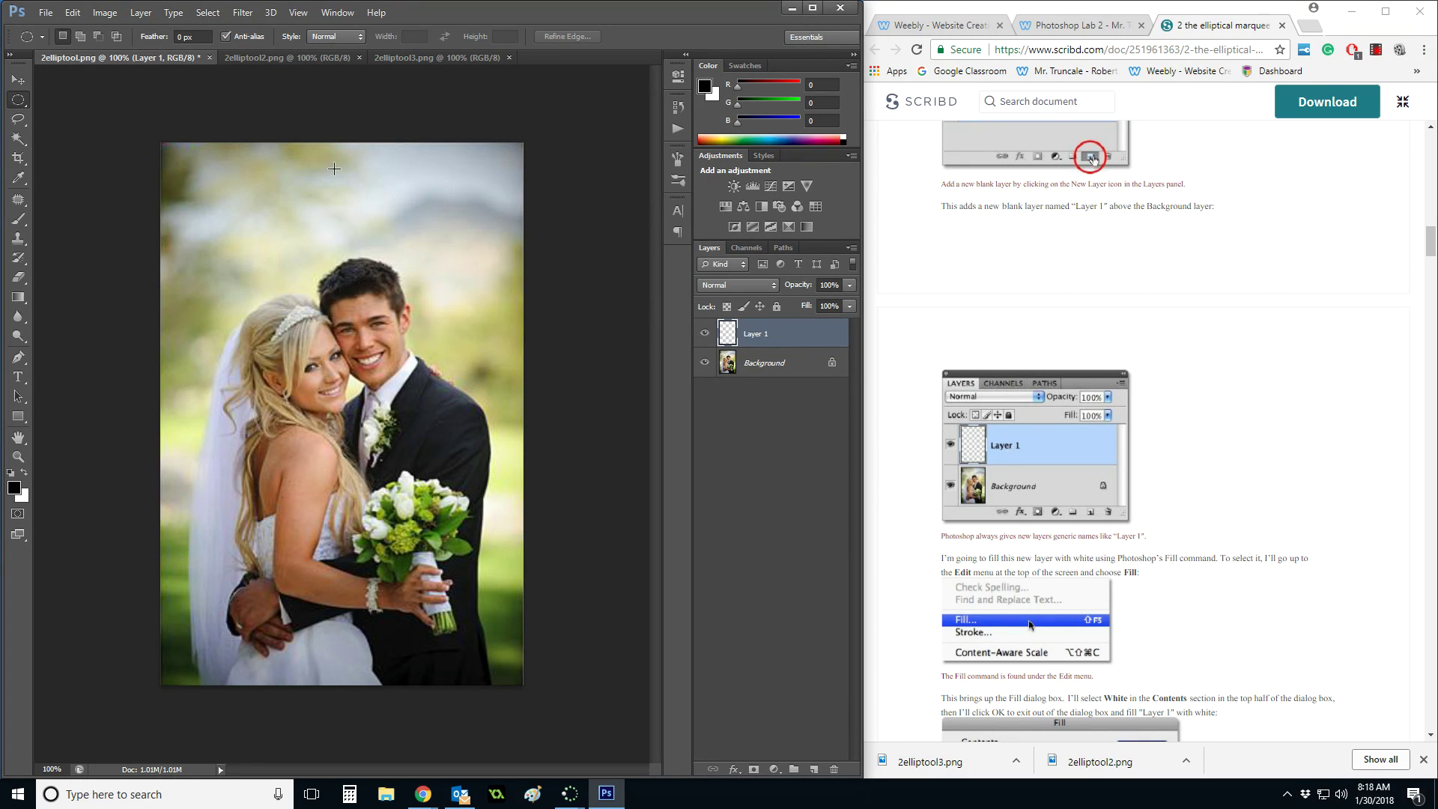
{"action": "left_click", "coordinate": [45, 13]}
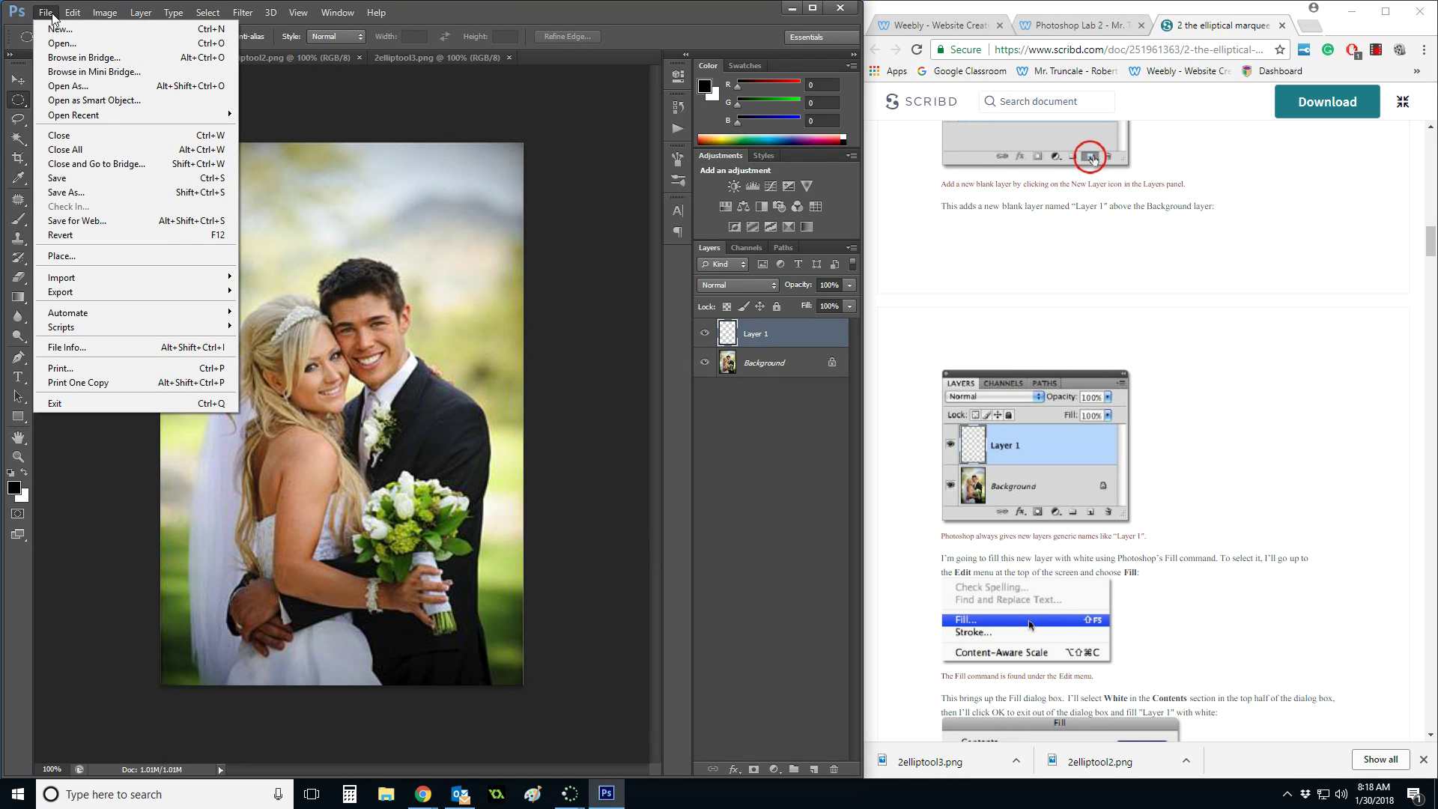
{"action": "mouse_move", "coordinate": [73, 13]}
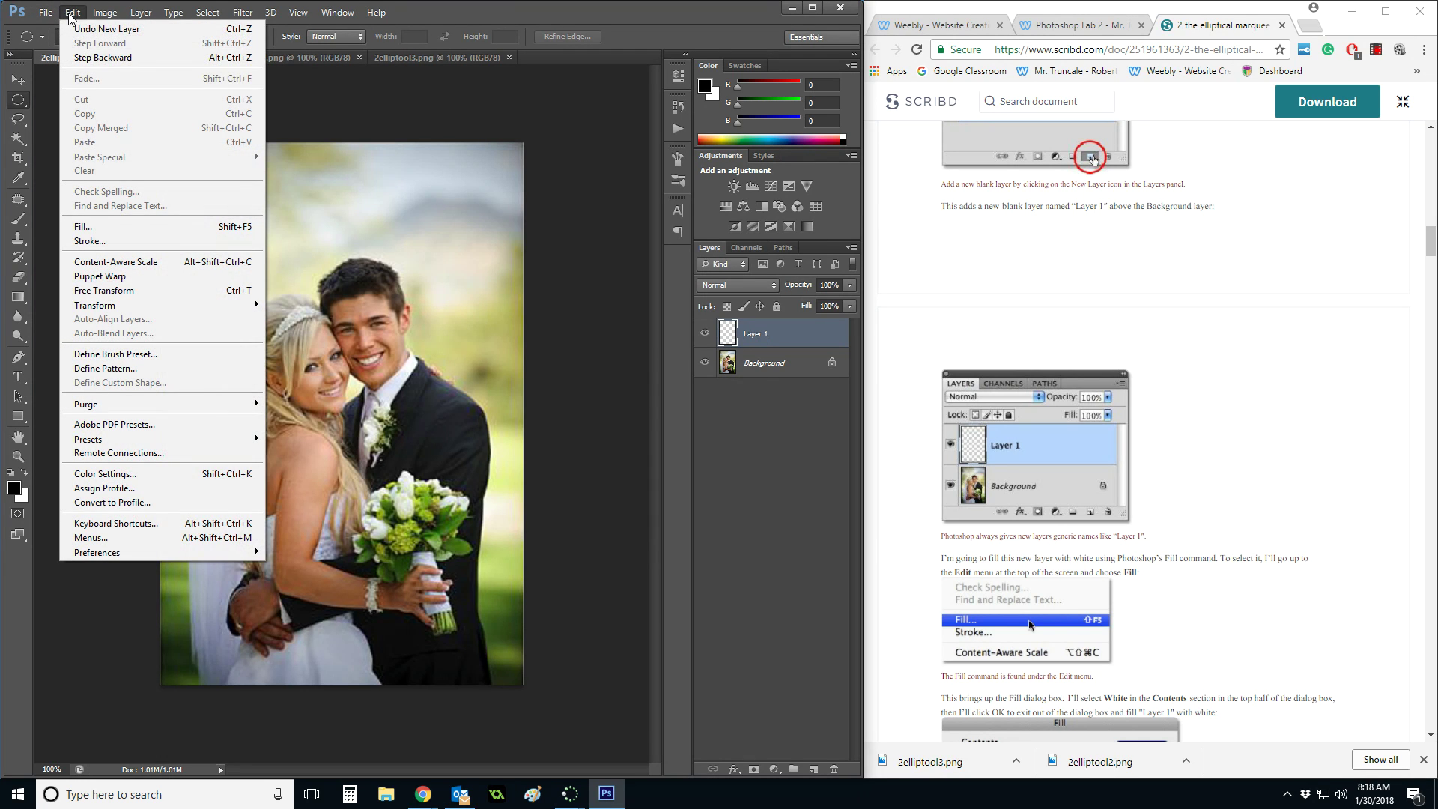
{"action": "left_click", "coordinate": [113, 227]}
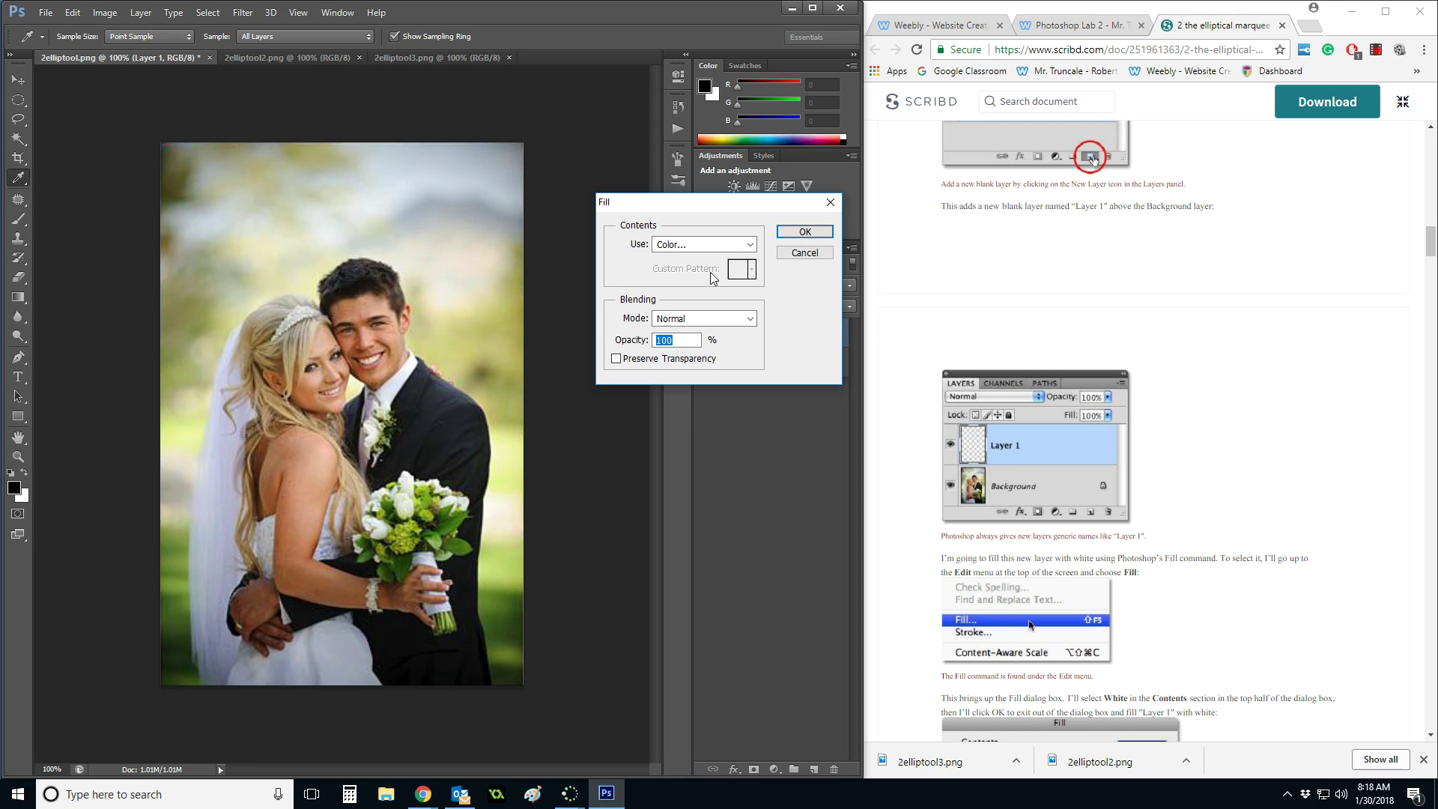
{"action": "left_click", "coordinate": [715, 245]}
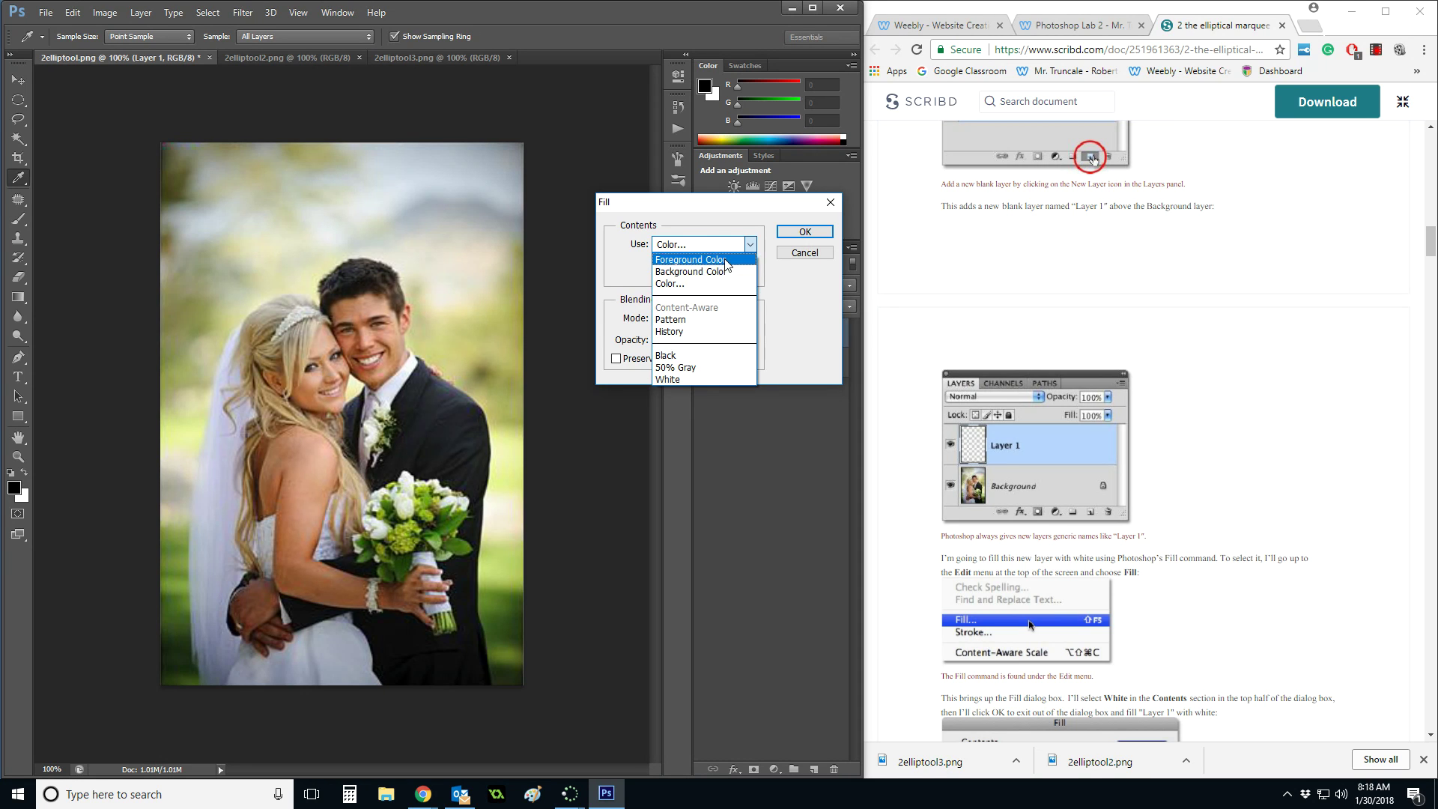
{"action": "left_click", "coordinate": [704, 378]}
{"action": "left_click", "coordinate": [799, 253]}
Fill Layer 1 with White using the Fill command, in Normal mode at 100% opacity.
{"action": "left_click", "coordinate": [73, 13]}
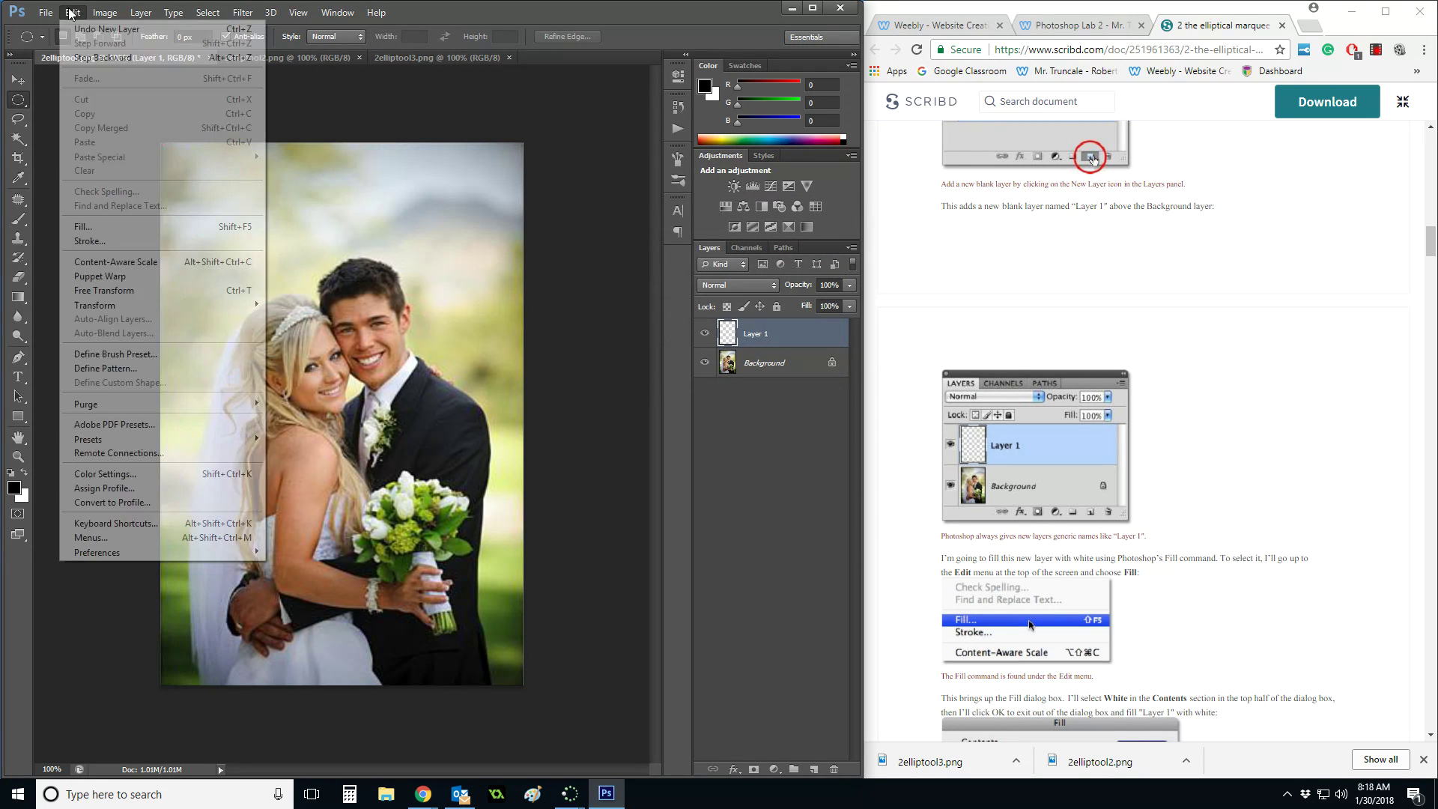
{"action": "left_click", "coordinate": [95, 227]}
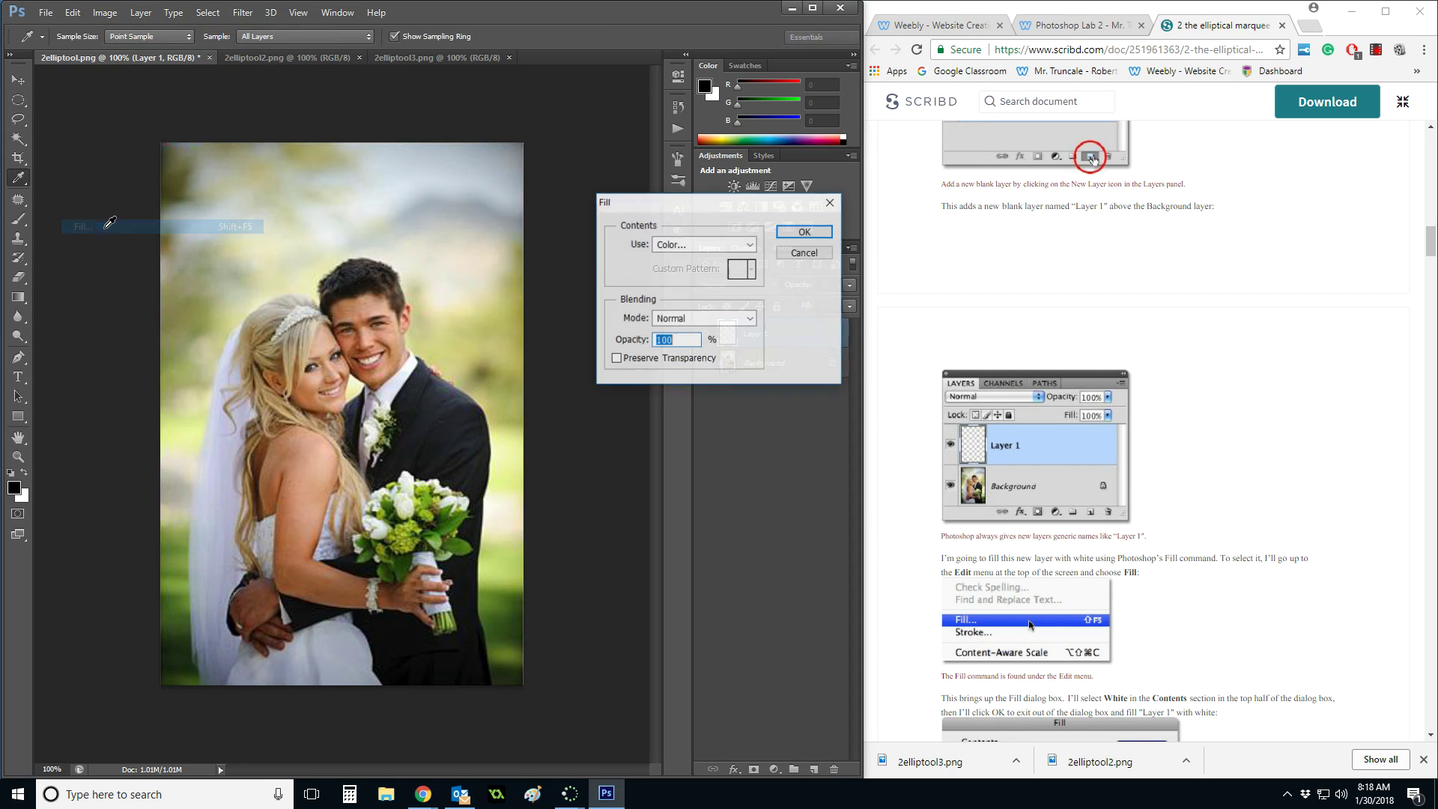
{"action": "left_click", "coordinate": [701, 246]}
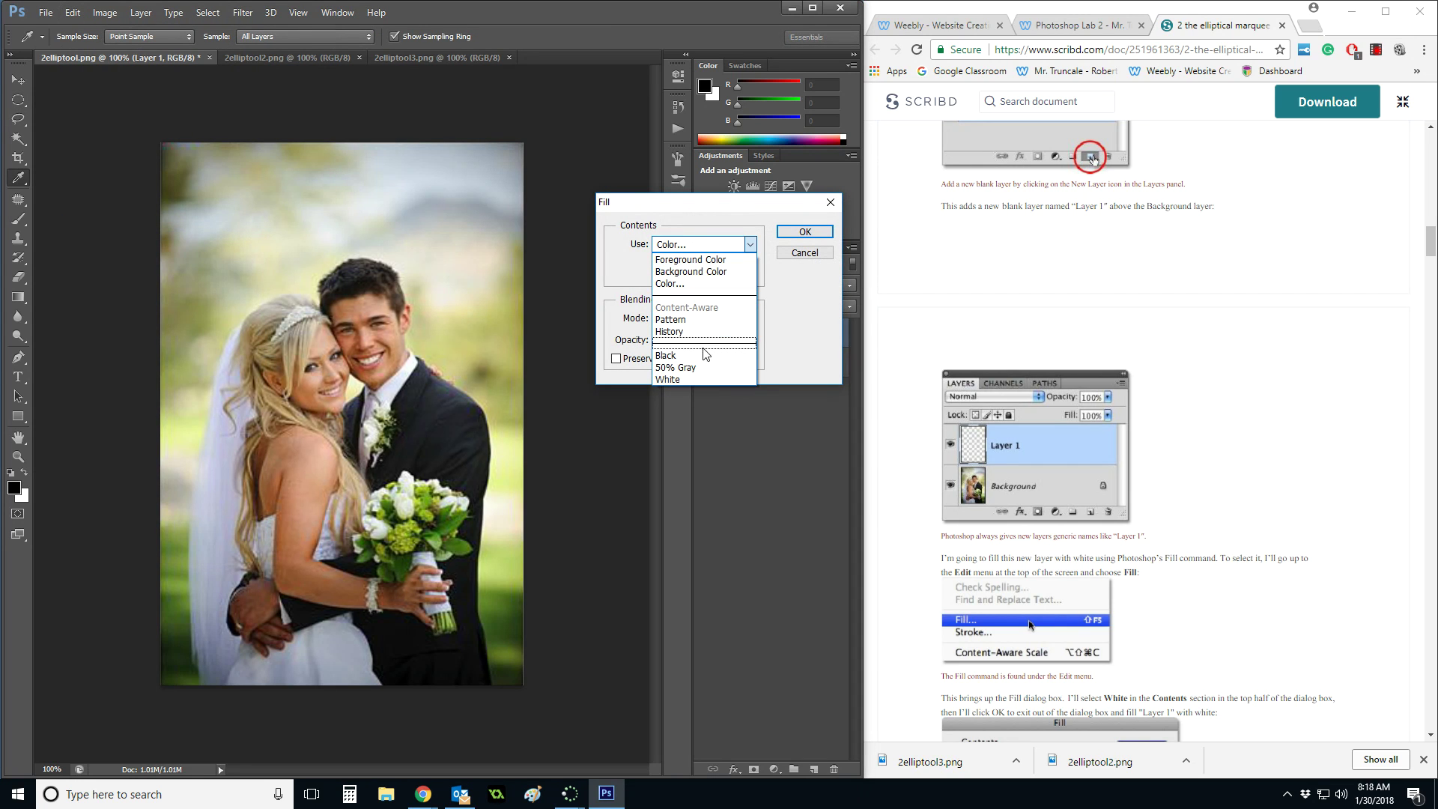
{"action": "left_click", "coordinate": [699, 377]}
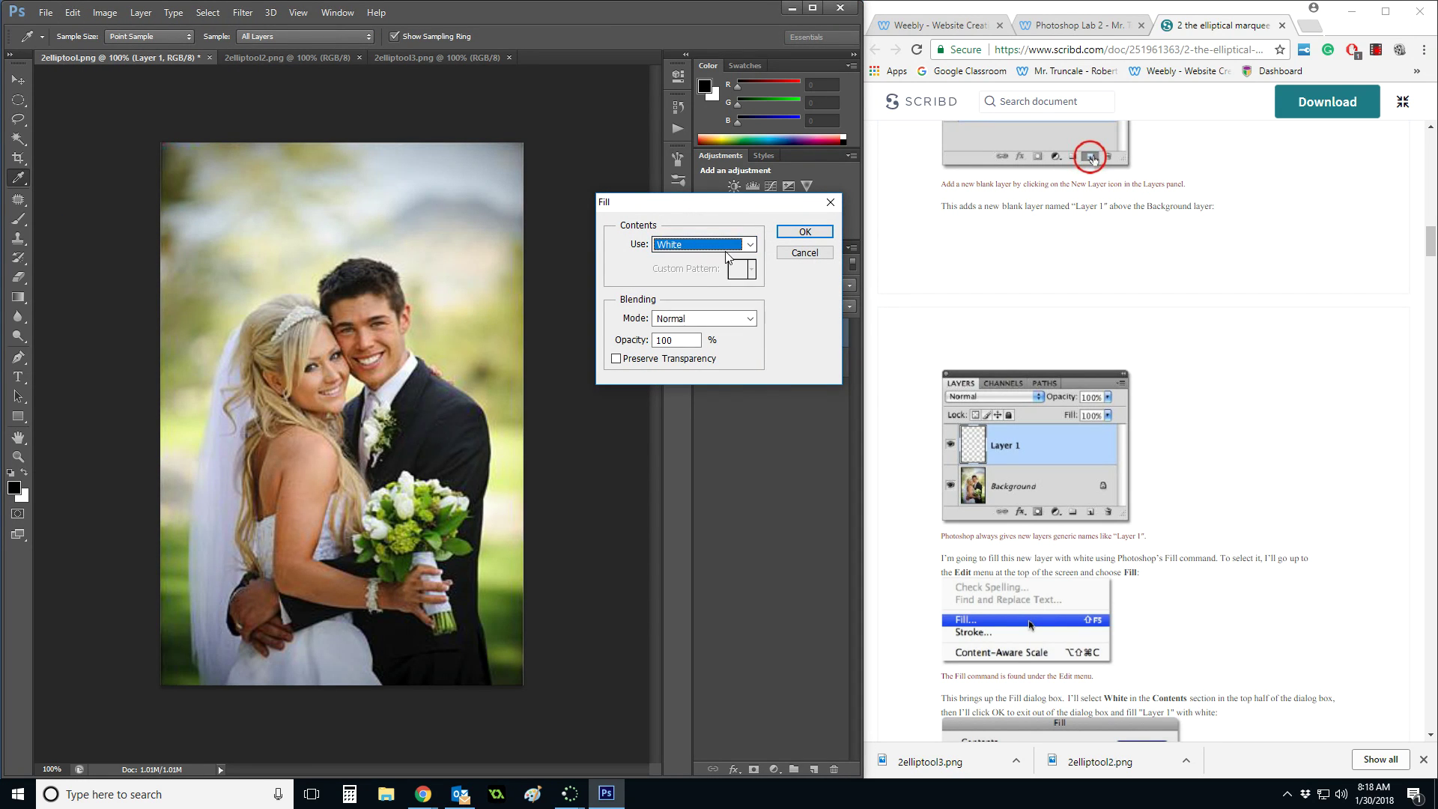
{"action": "left_click", "coordinate": [795, 235]}
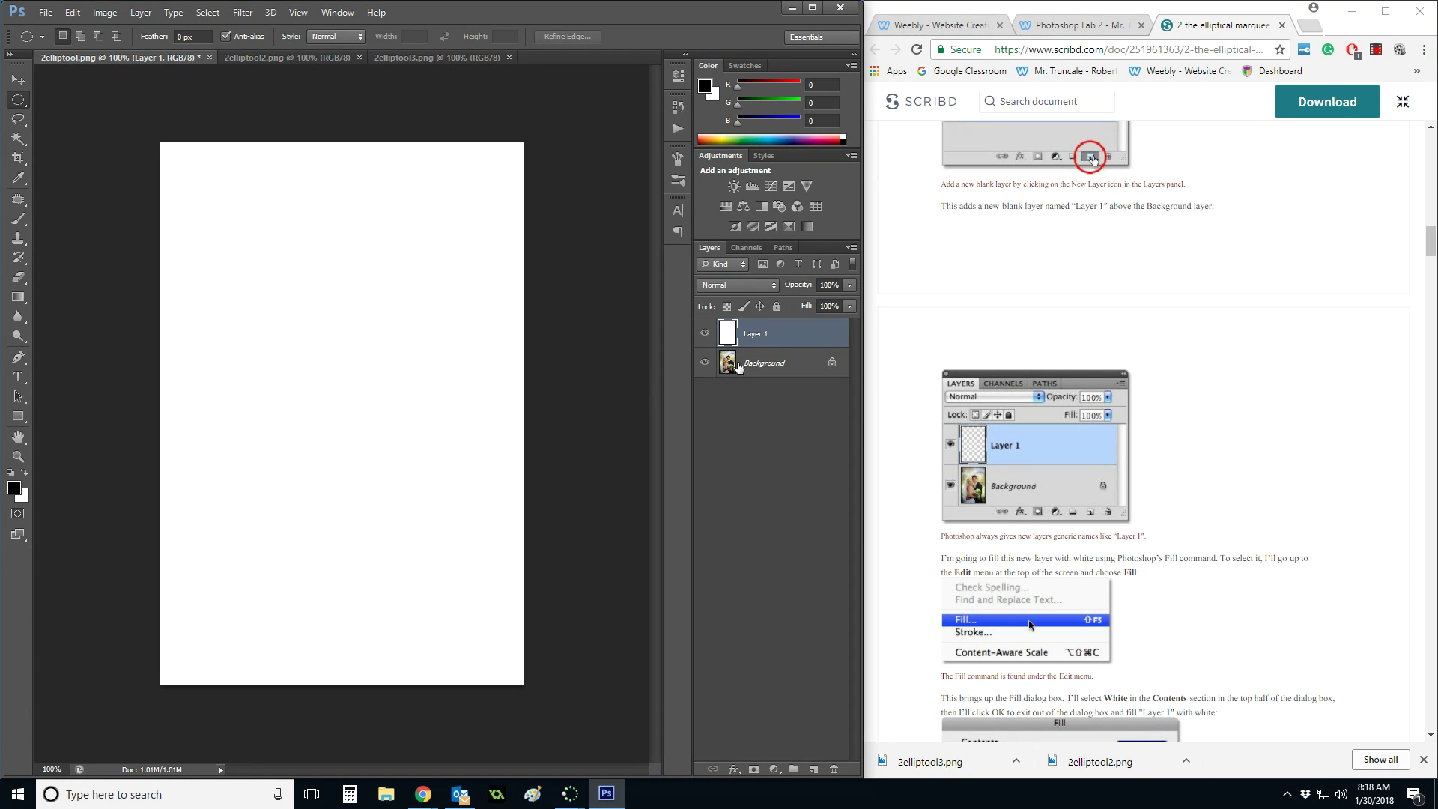
Toggle Layer 1's visibility to compare the white fill with the photo beneath, leaving the layer hidden.
{"action": "left_click", "coordinate": [705, 334]}
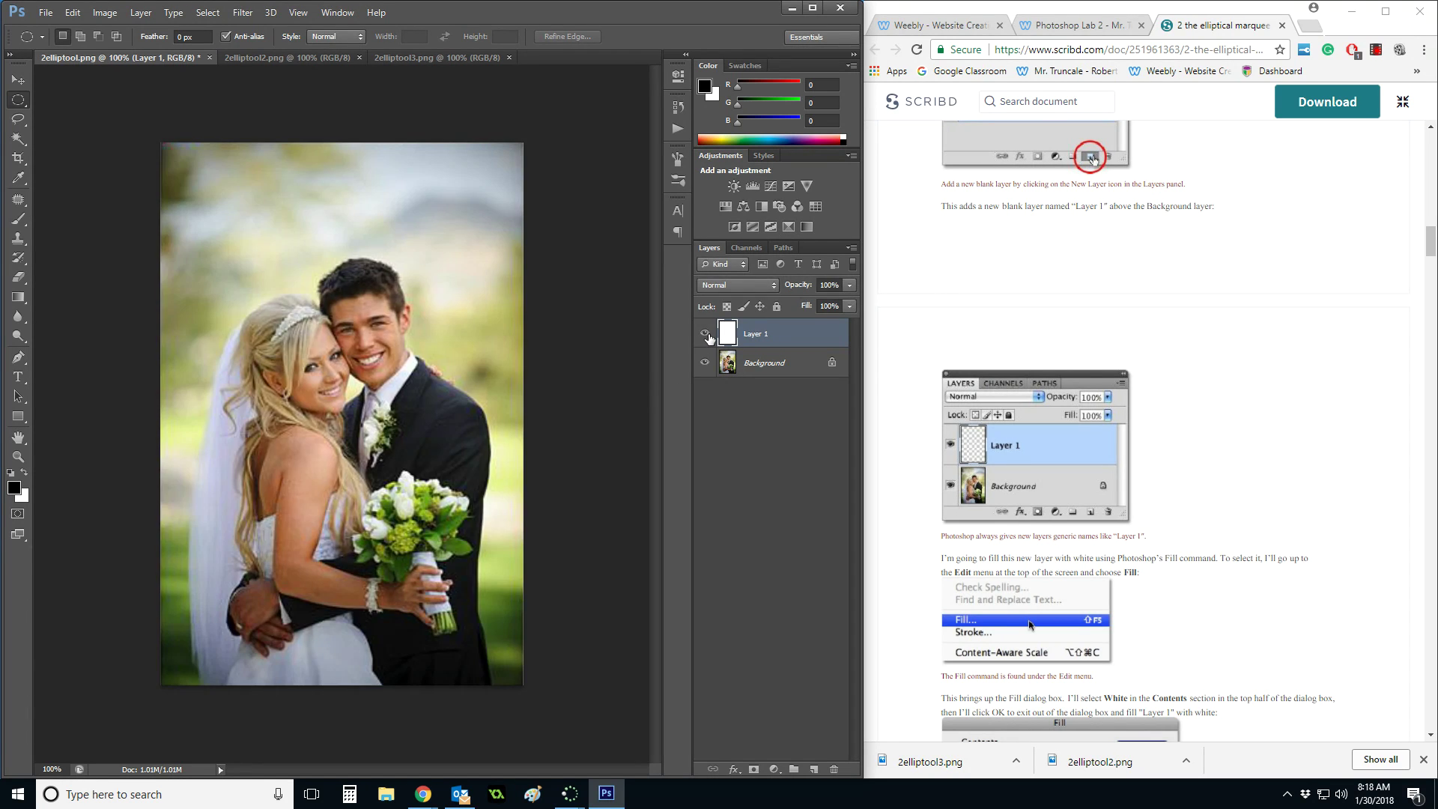
{"action": "left_click", "coordinate": [705, 334]}
{"action": "left_click", "coordinate": [705, 334]}
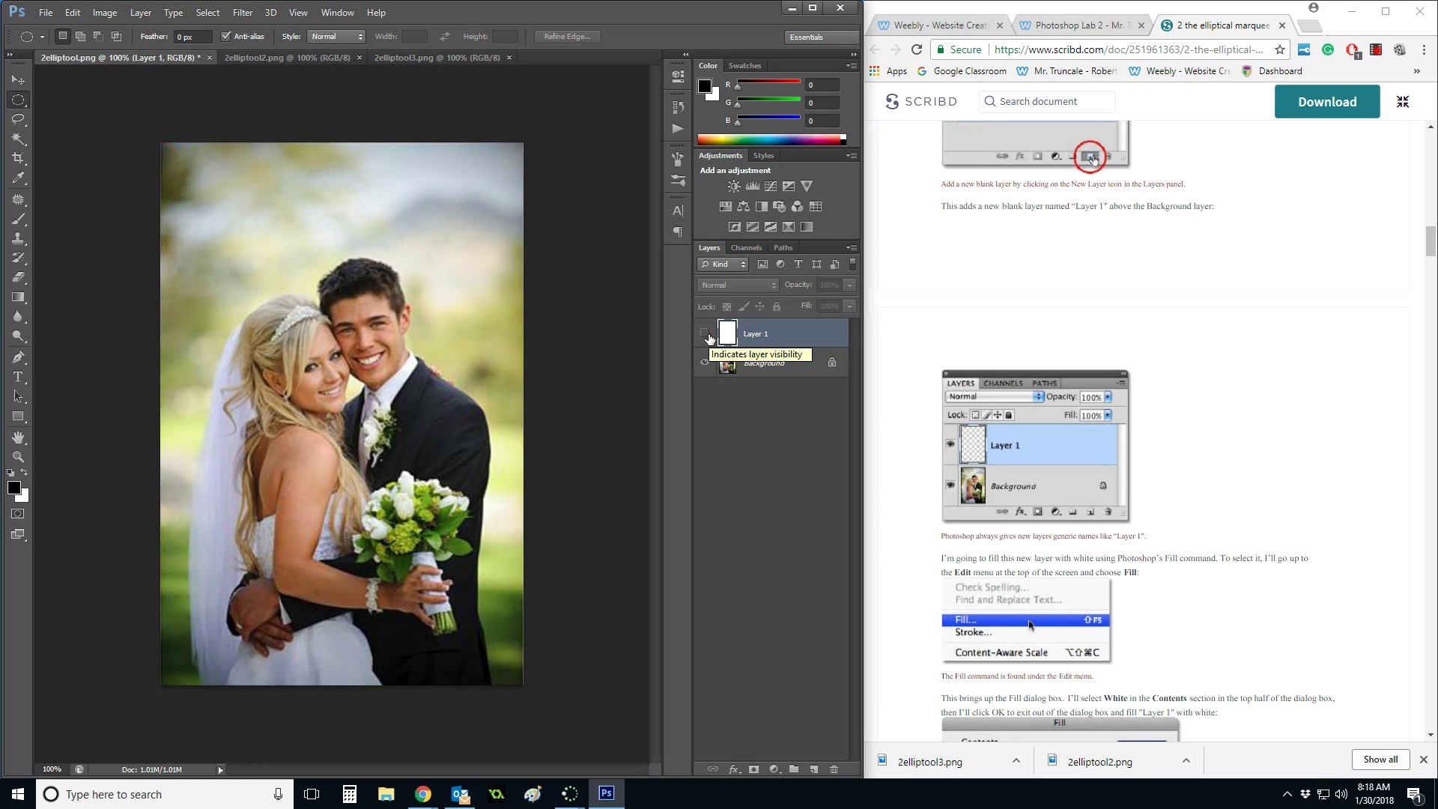
{"action": "left_click", "coordinate": [707, 335]}
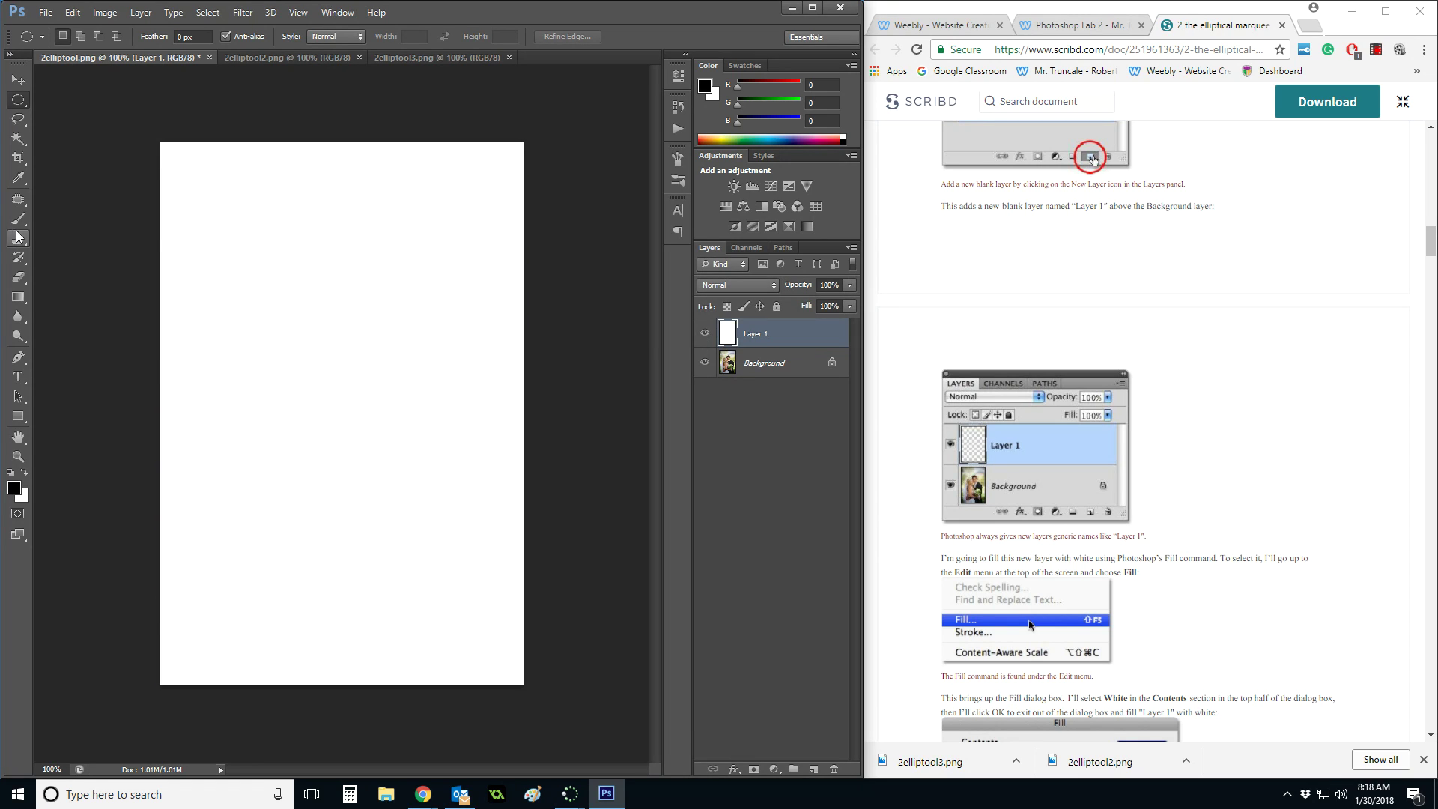
{"action": "left_click", "coordinate": [705, 337]}
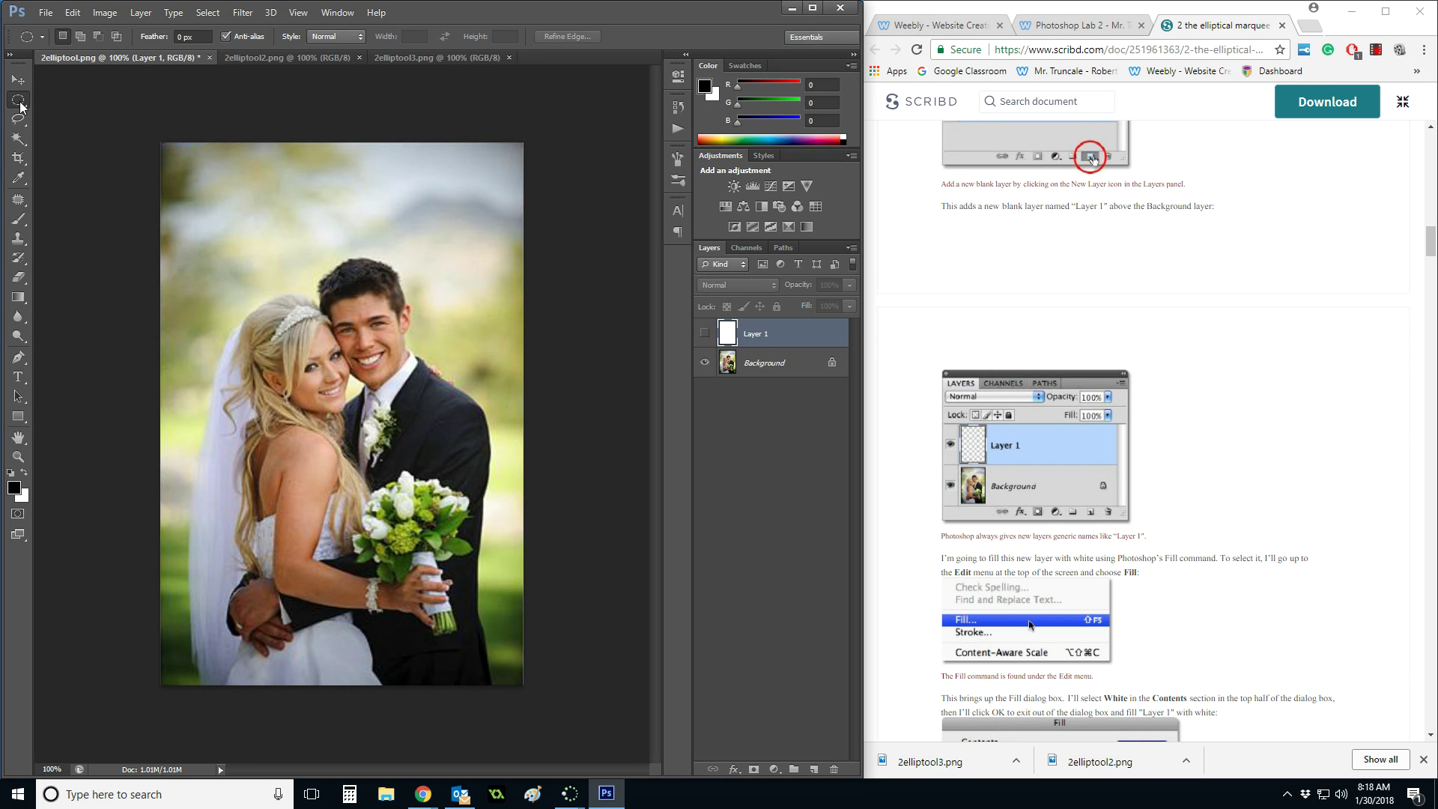
Try an oval selection about 4.3 by 6.4 in around the couple against the visible white layer, clear it, and hide the layer again.
{"action": "left_click_drag", "start_coordinate": [201, 198], "coordinate": [509, 659]}
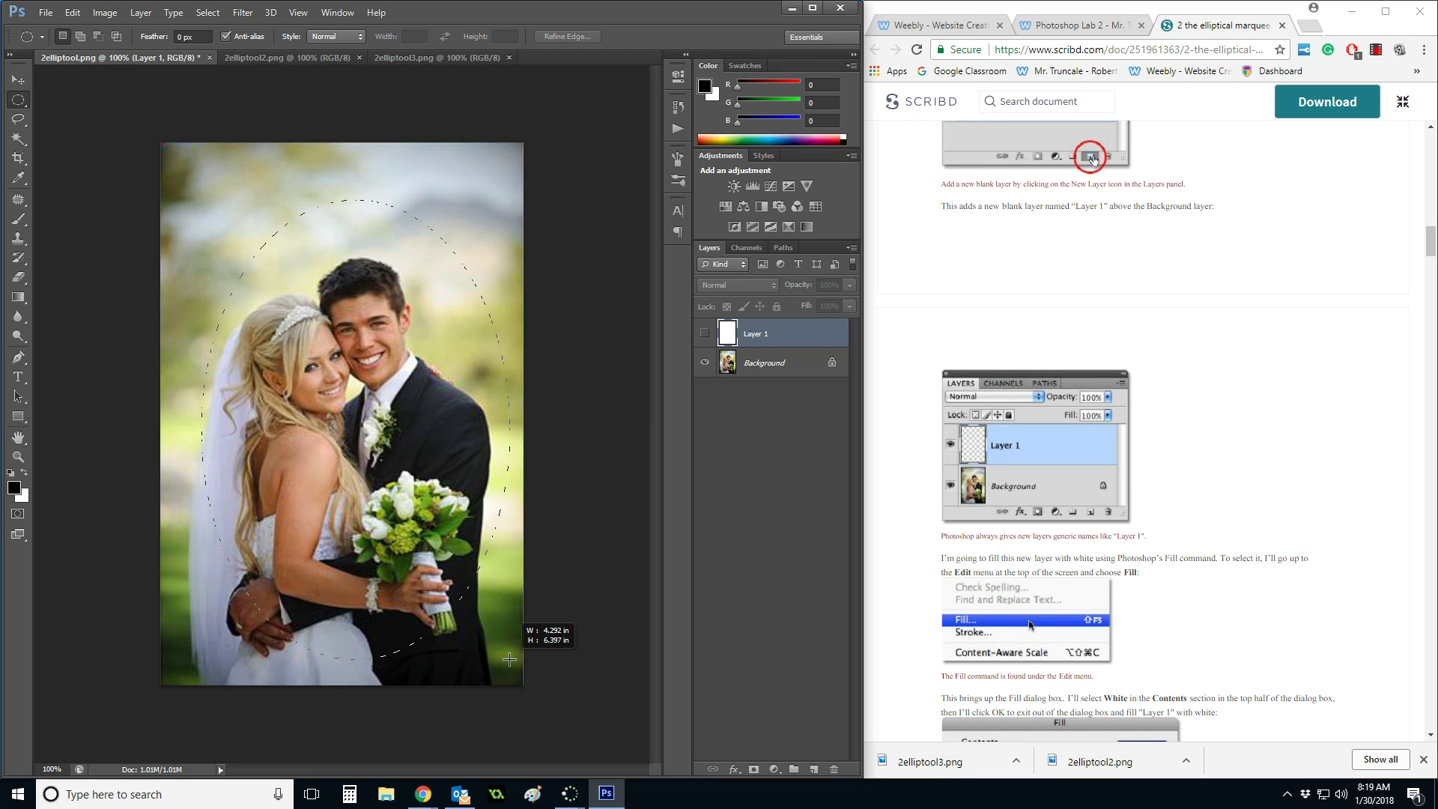
{"action": "left_click_drag", "start_coordinate": [510, 659], "coordinate": [504, 661]}
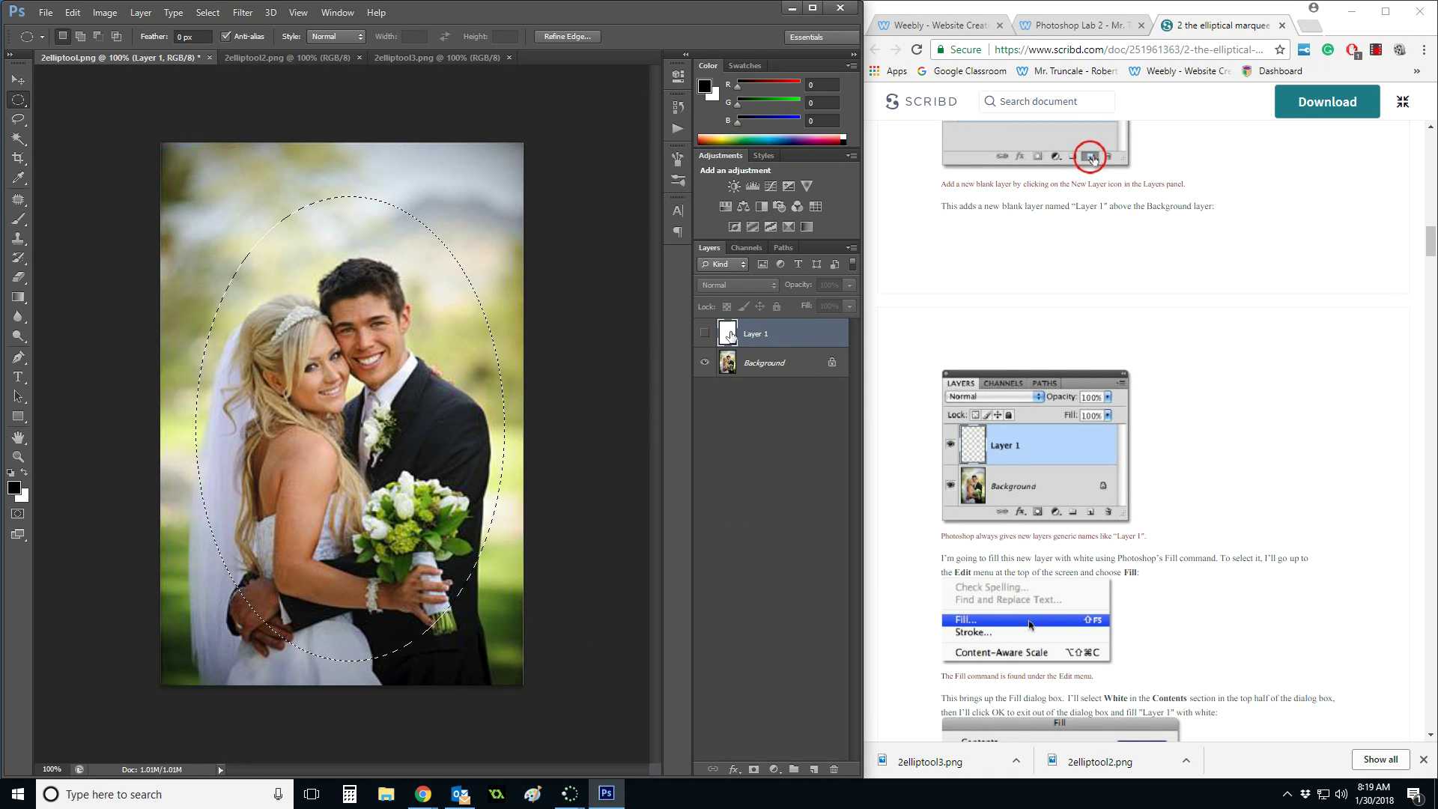
{"action": "left_click", "coordinate": [704, 334]}
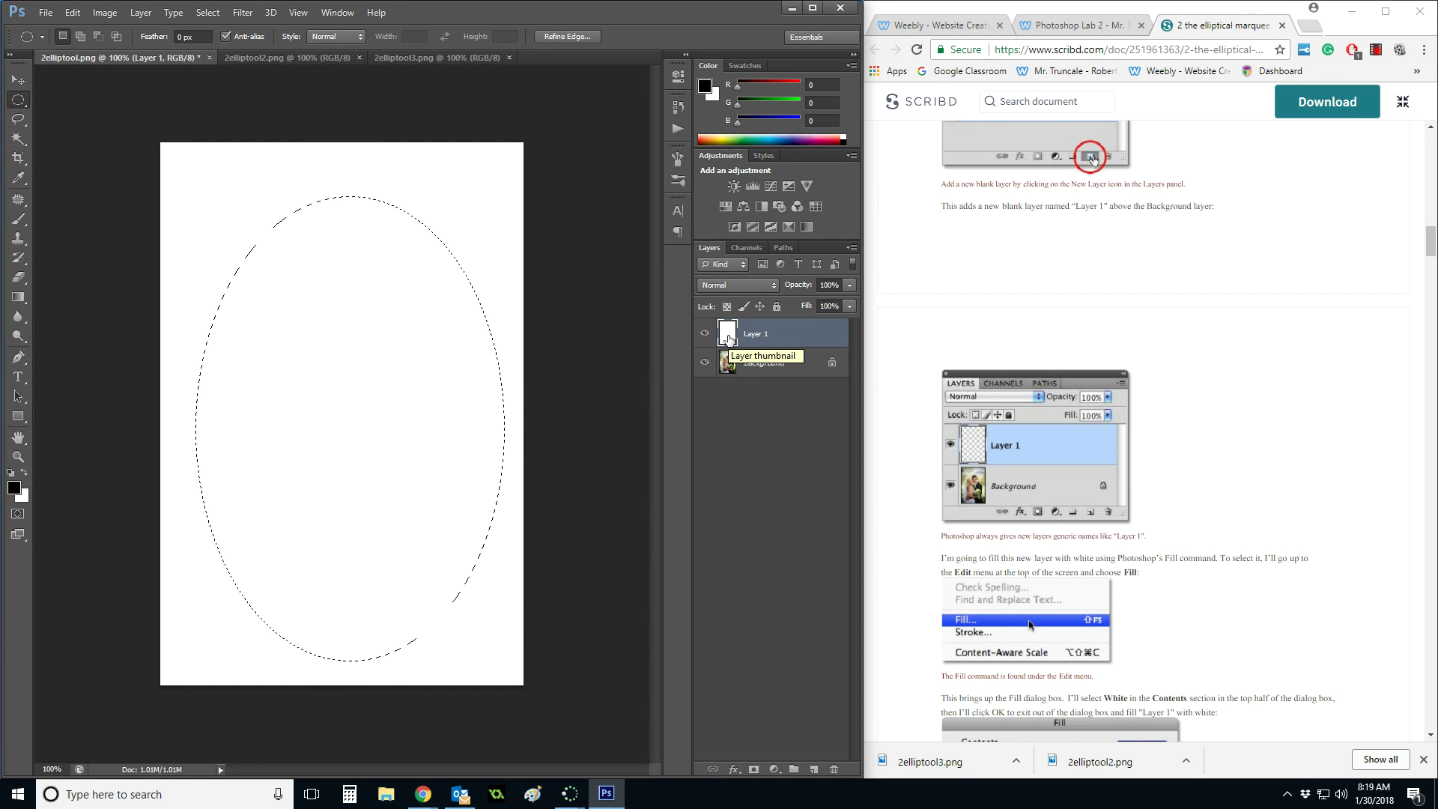
{"action": "left_click", "coordinate": [607, 379]}
{"action": "left_click", "coordinate": [704, 334]}
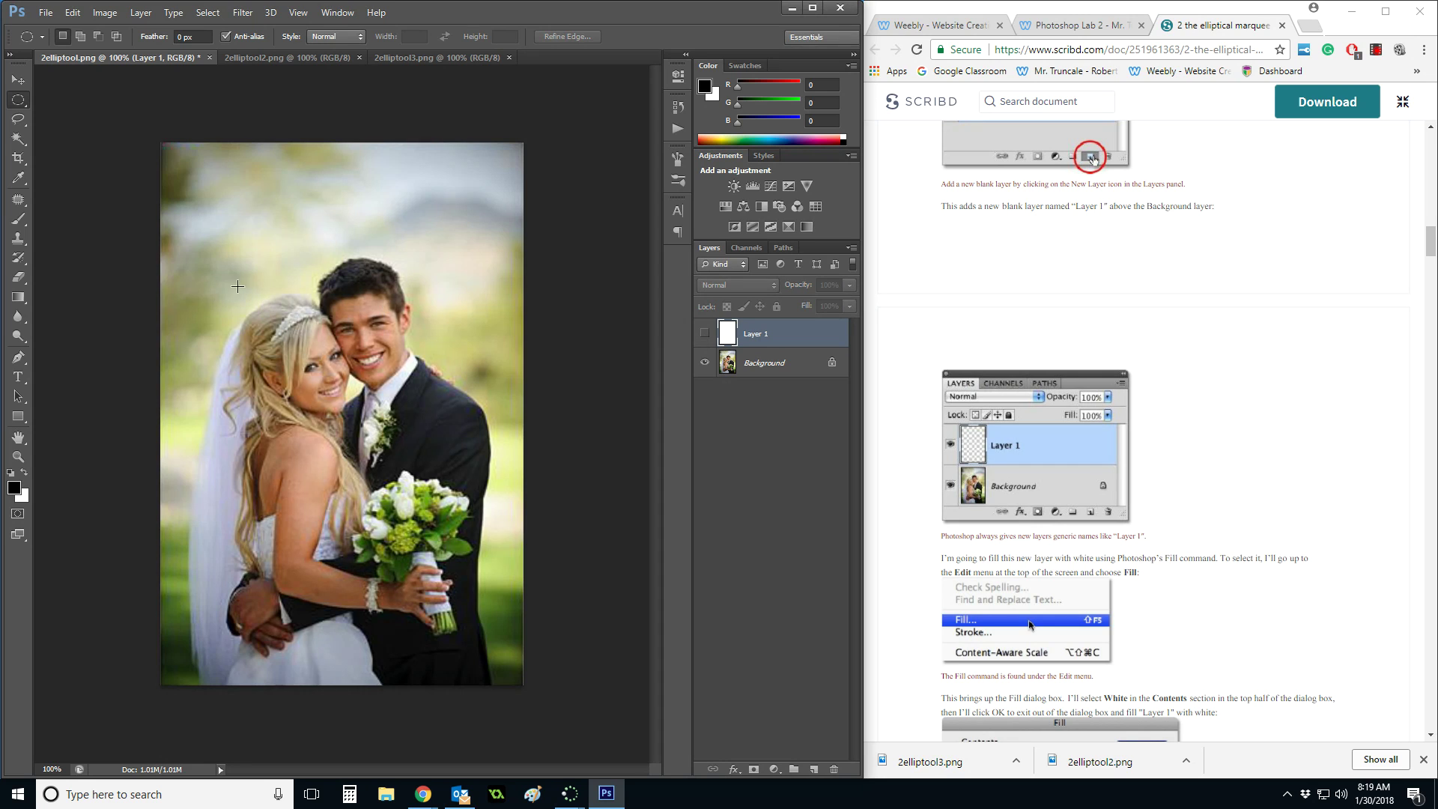
Redraw an unfeathered oval selection around the wedding couple, keeping Layer 1 hidden.
{"action": "left_click_drag", "start_coordinate": [466, 604], "coordinate": [364, 593]}
{"action": "left_click_drag", "start_coordinate": [434, 509], "coordinate": [495, 631]}
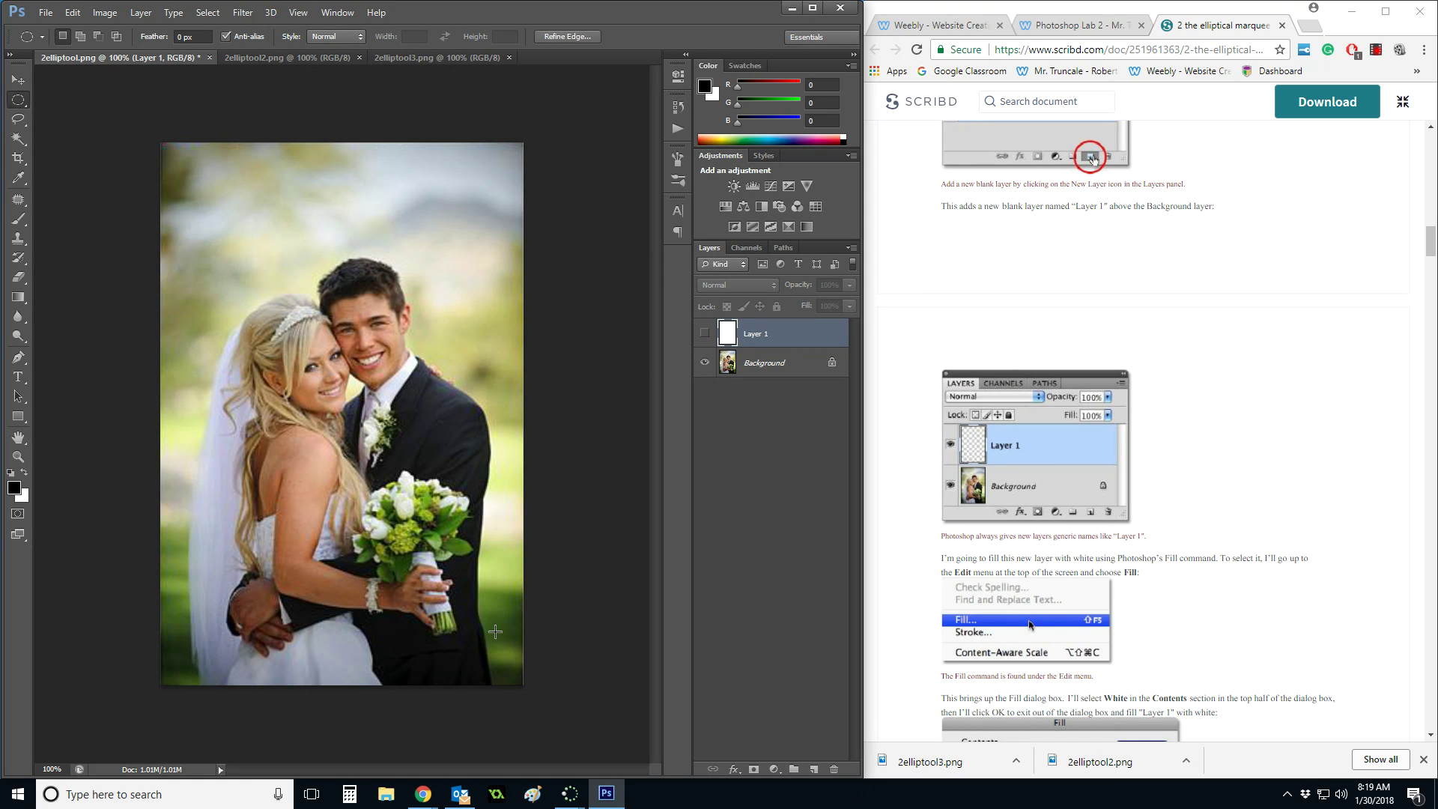
{"action": "left_click", "coordinate": [704, 337]}
Review the tutorial's white vignette instructions up to the Feathering A Selection section.
{"action": "scroll", "coordinate": [1014, 349], "scroll_direction": "up", "scroll_amount": 3}
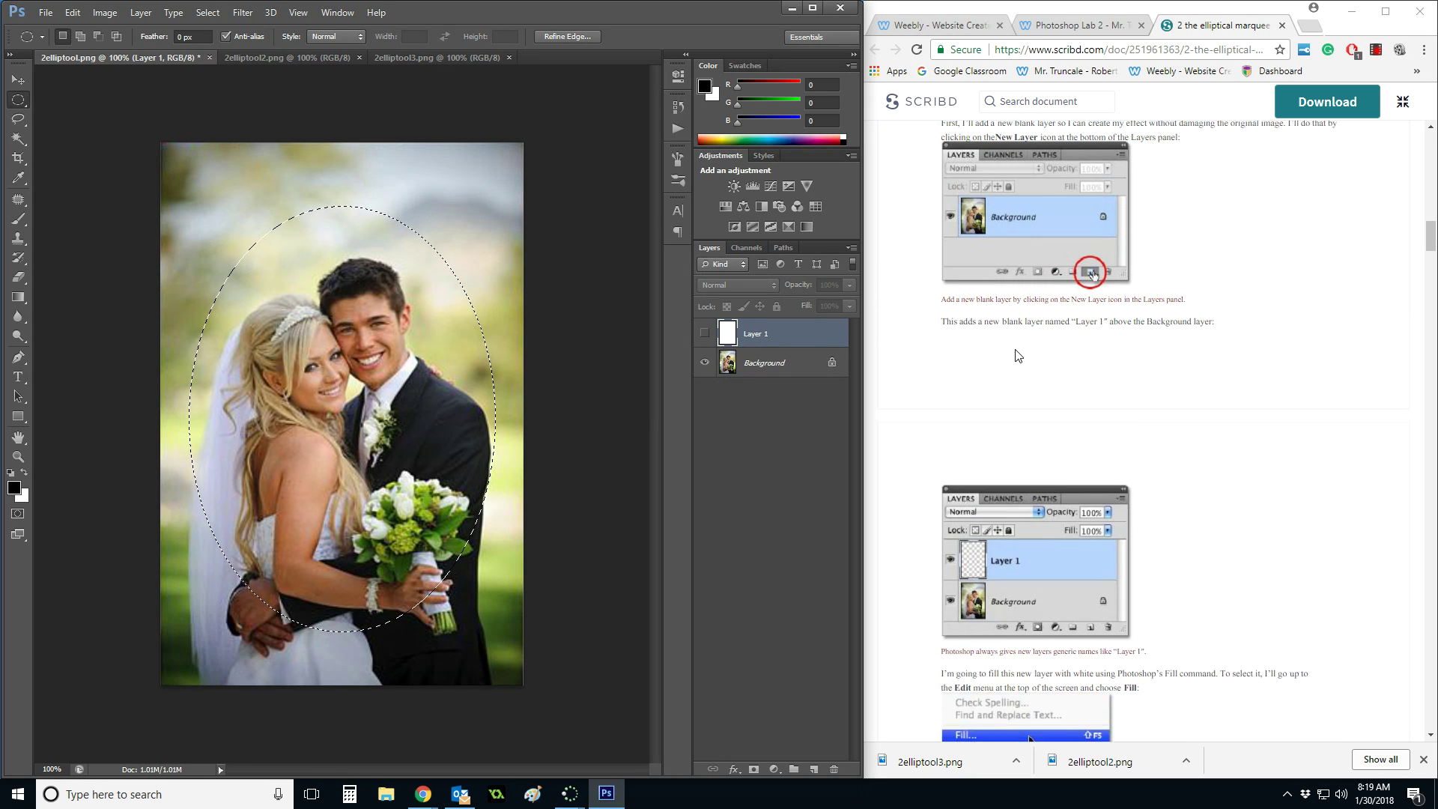
{"action": "scroll", "coordinate": [1014, 349], "scroll_direction": "down", "scroll_amount": 2}
{"action": "scroll", "coordinate": [1017, 355], "scroll_direction": "up", "scroll_amount": 12}
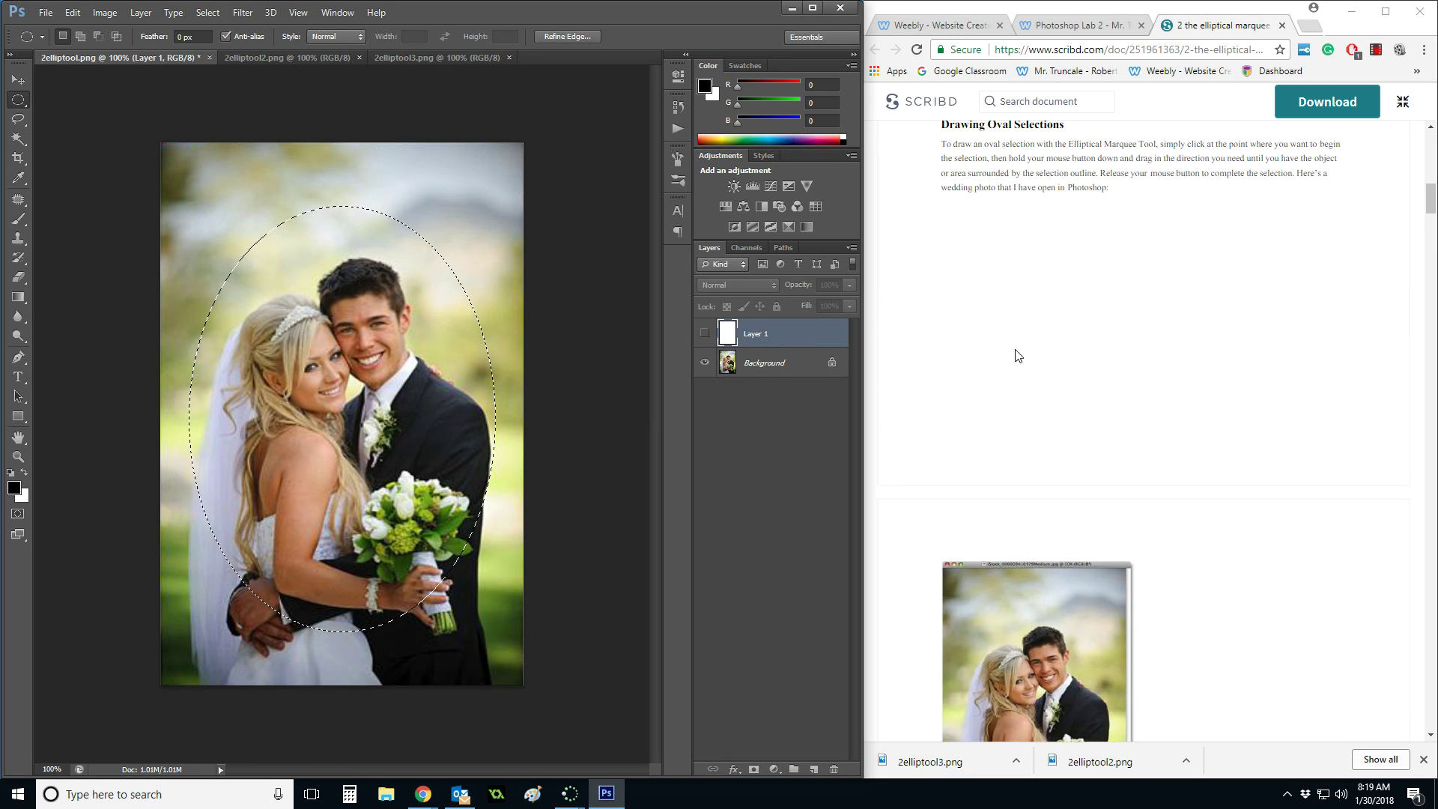
{"action": "scroll", "coordinate": [1018, 355], "scroll_direction": "down", "scroll_amount": 12}
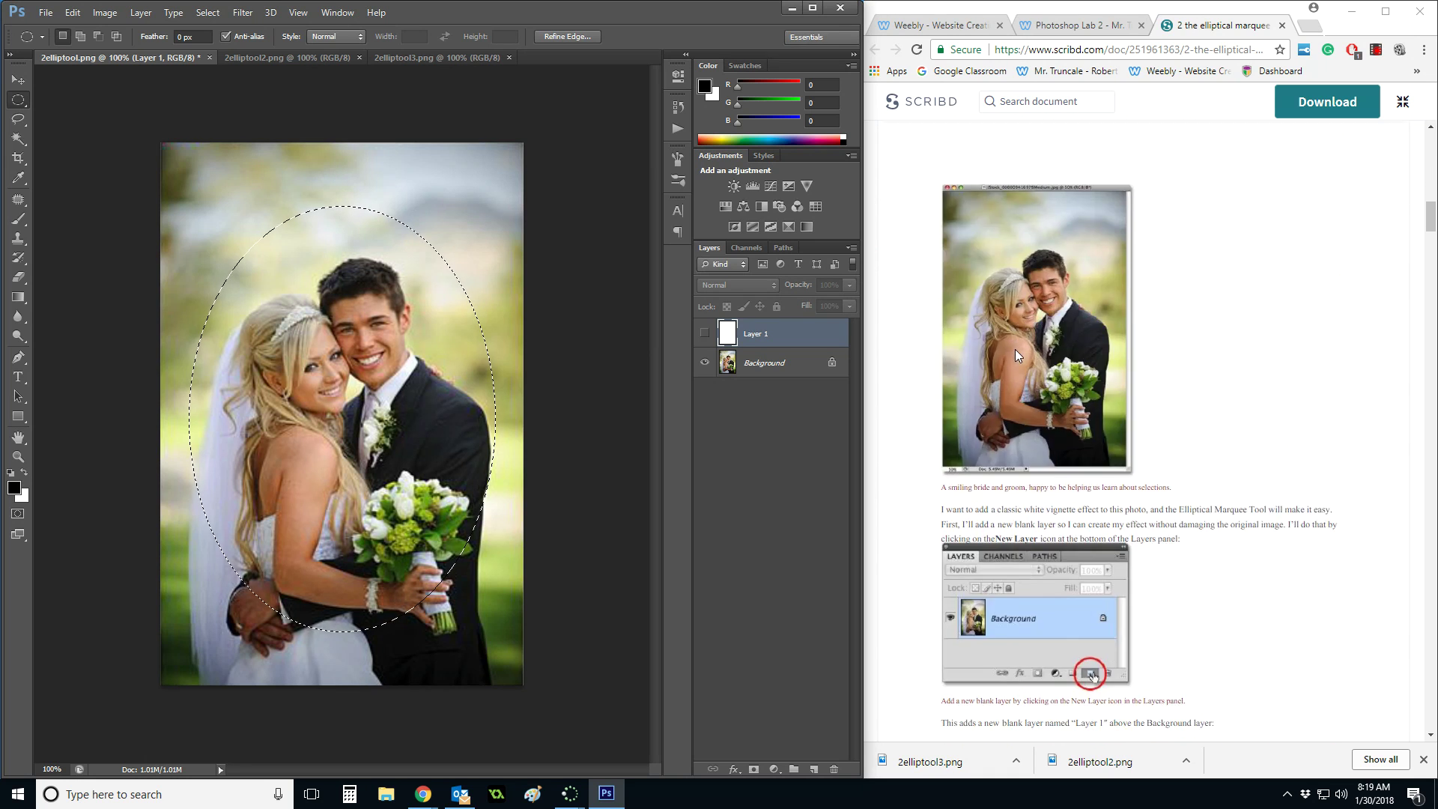
{"action": "scroll", "coordinate": [1017, 355], "scroll_direction": "down", "scroll_amount": 2}
{"action": "scroll", "coordinate": [1017, 355], "scroll_direction": "up", "scroll_amount": 8}
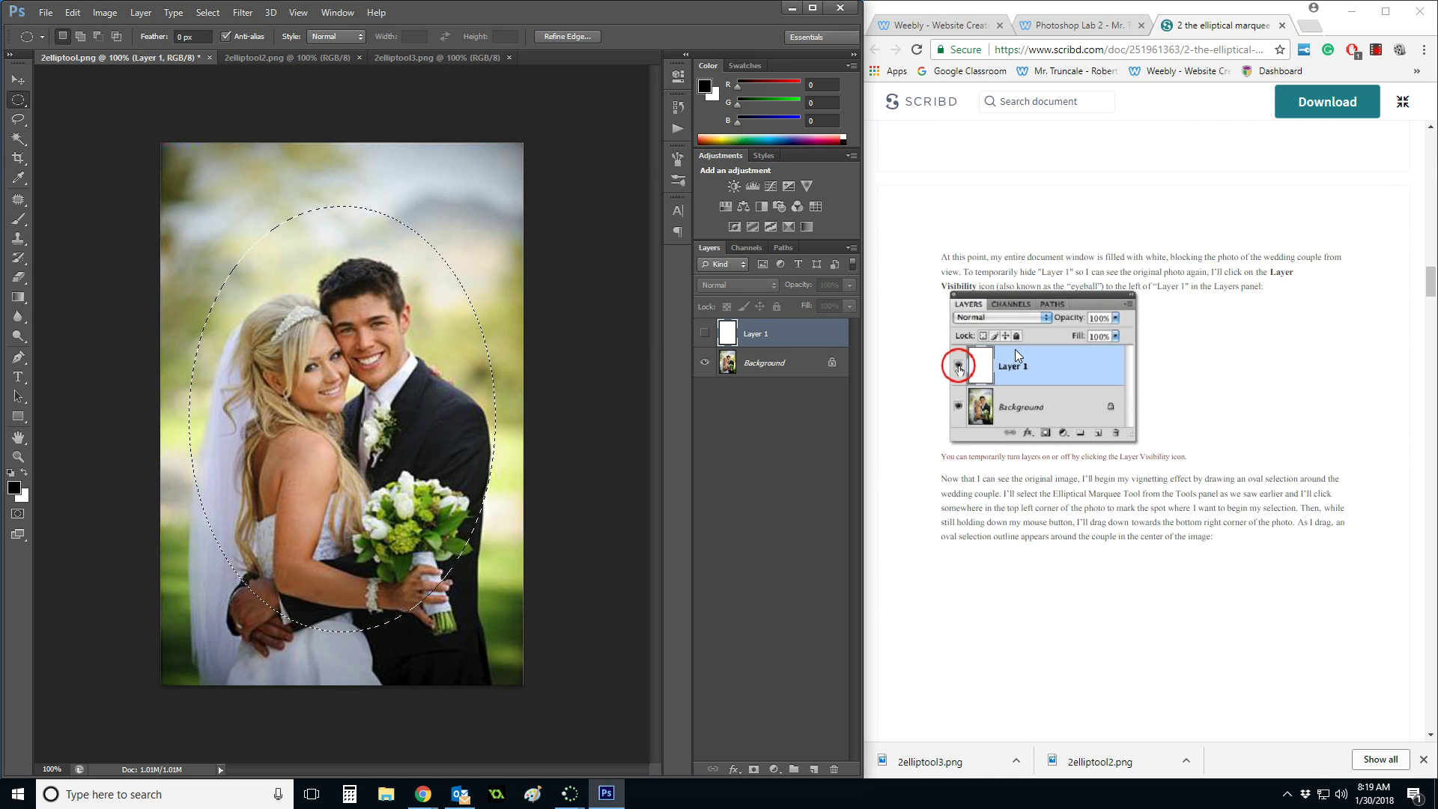
{"action": "scroll", "coordinate": [1016, 350], "scroll_direction": "down", "scroll_amount": 10}
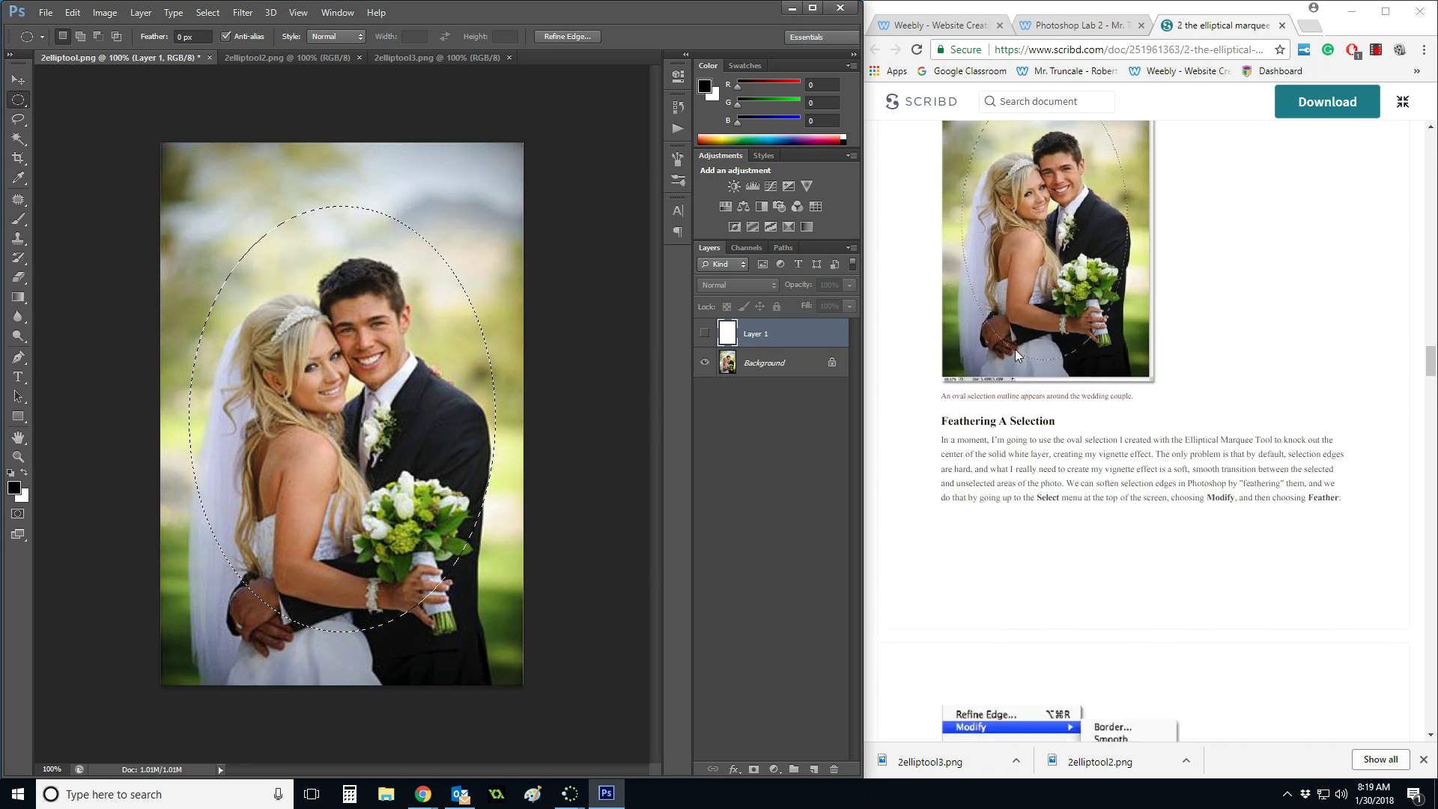
Set the Elliptical Marquee feather to 15 px and draw a new oval selection about 3.8 by 6.1 in around the couple.
{"action": "left_click", "coordinate": [202, 37]}
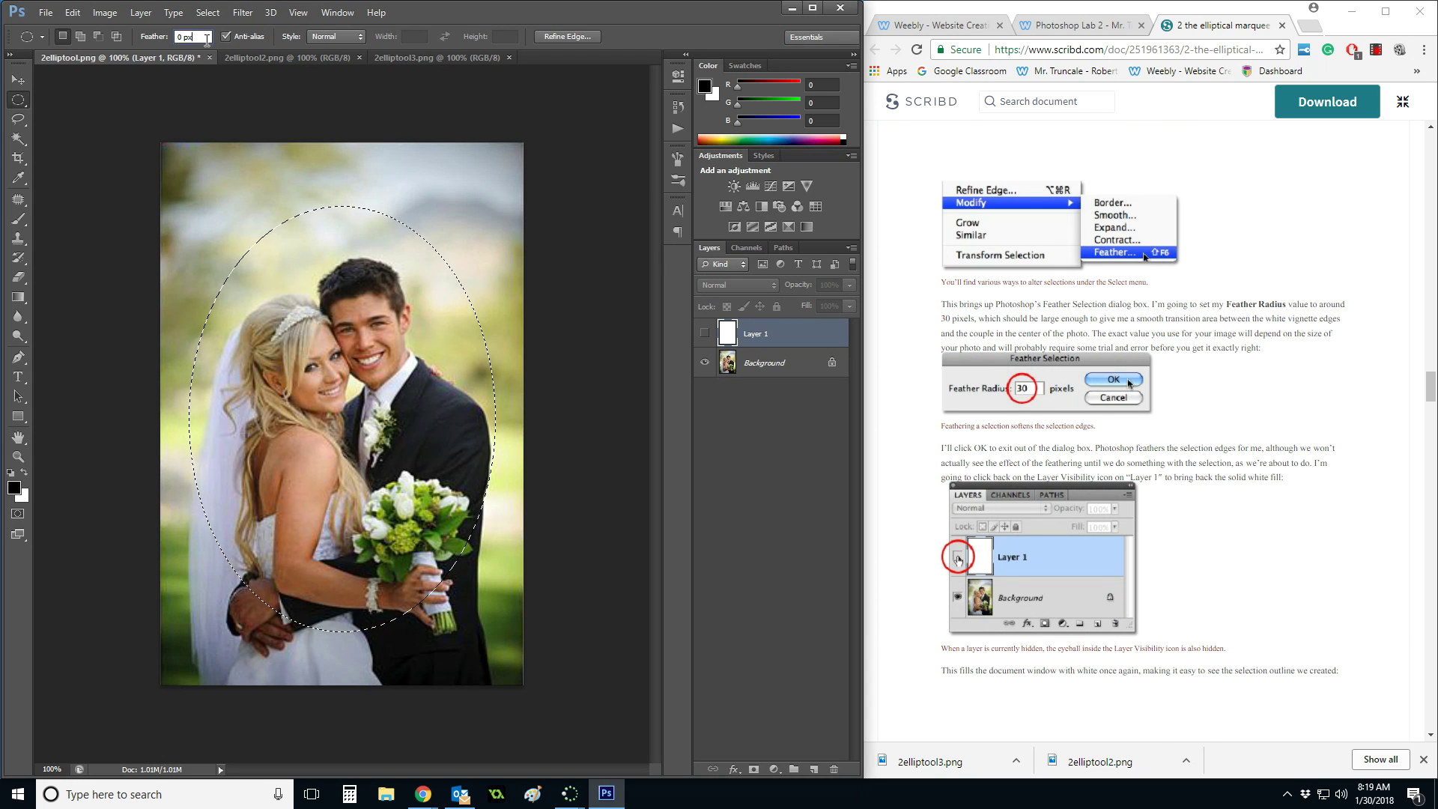
{"action": "type", "text": "15"}
{"action": "key", "text": "Return"}
{"action": "left_click", "coordinate": [560, 179]}
{"action": "left_click", "coordinate": [204, 37]}
{"action": "left_click_drag", "start_coordinate": [202, 207], "coordinate": [476, 635]}
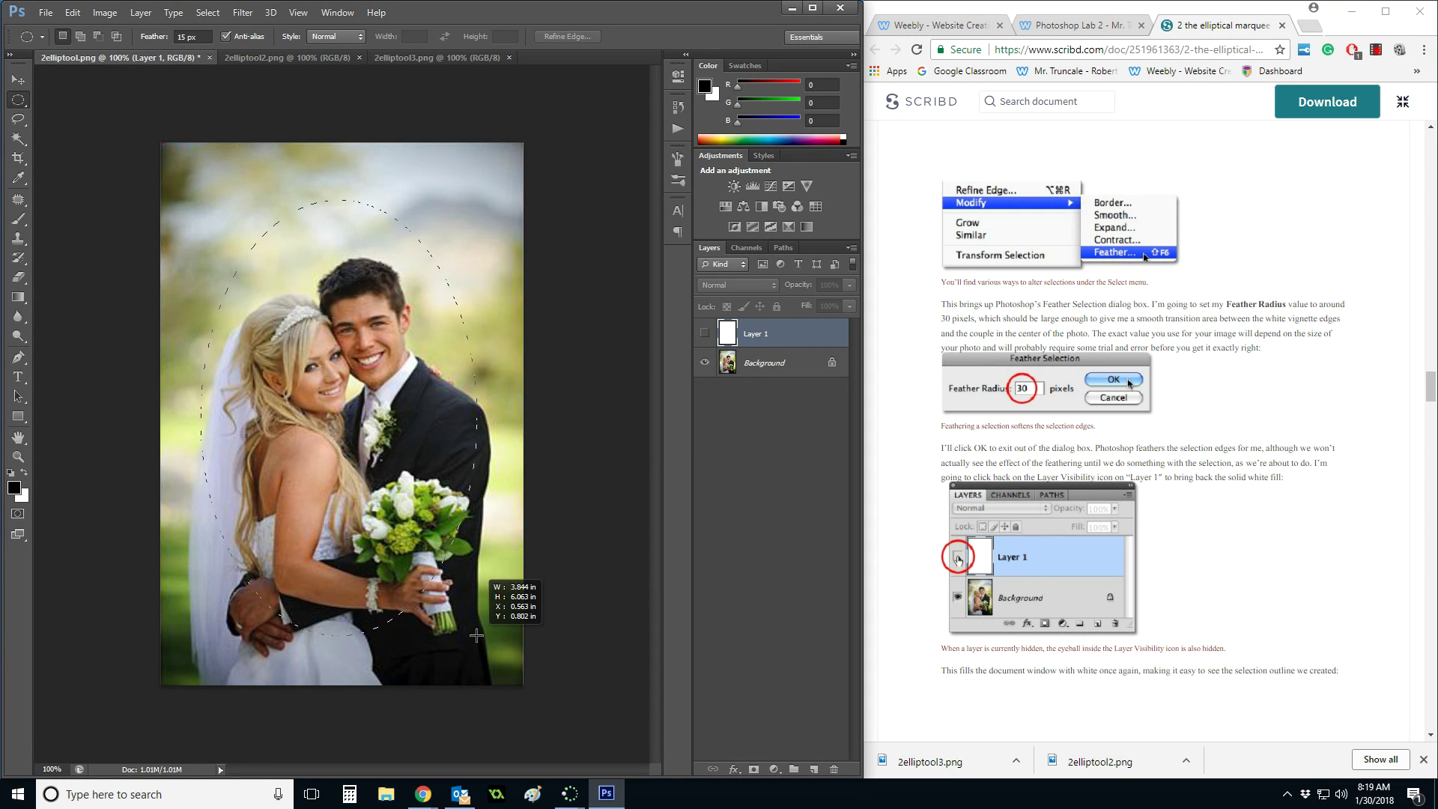
{"action": "left_click_drag", "start_coordinate": [477, 635], "coordinate": [476, 635]}
Show Layer 1, delete its white fill inside the feathered oval to reveal the couple, and clear the selection.
{"action": "left_click", "coordinate": [704, 334]}
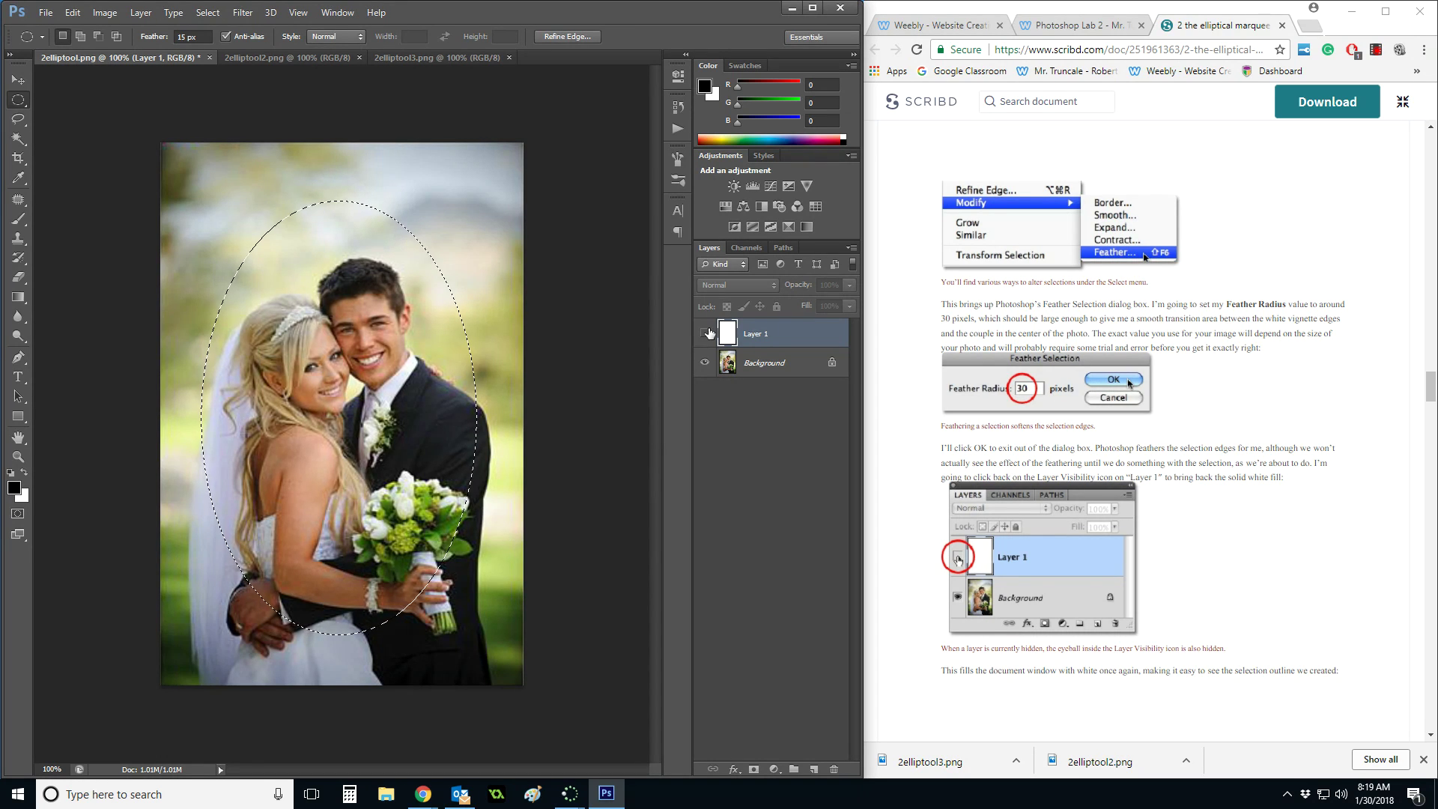
{"action": "left_click", "coordinate": [771, 362]}
{"action": "left_click", "coordinate": [773, 339]}
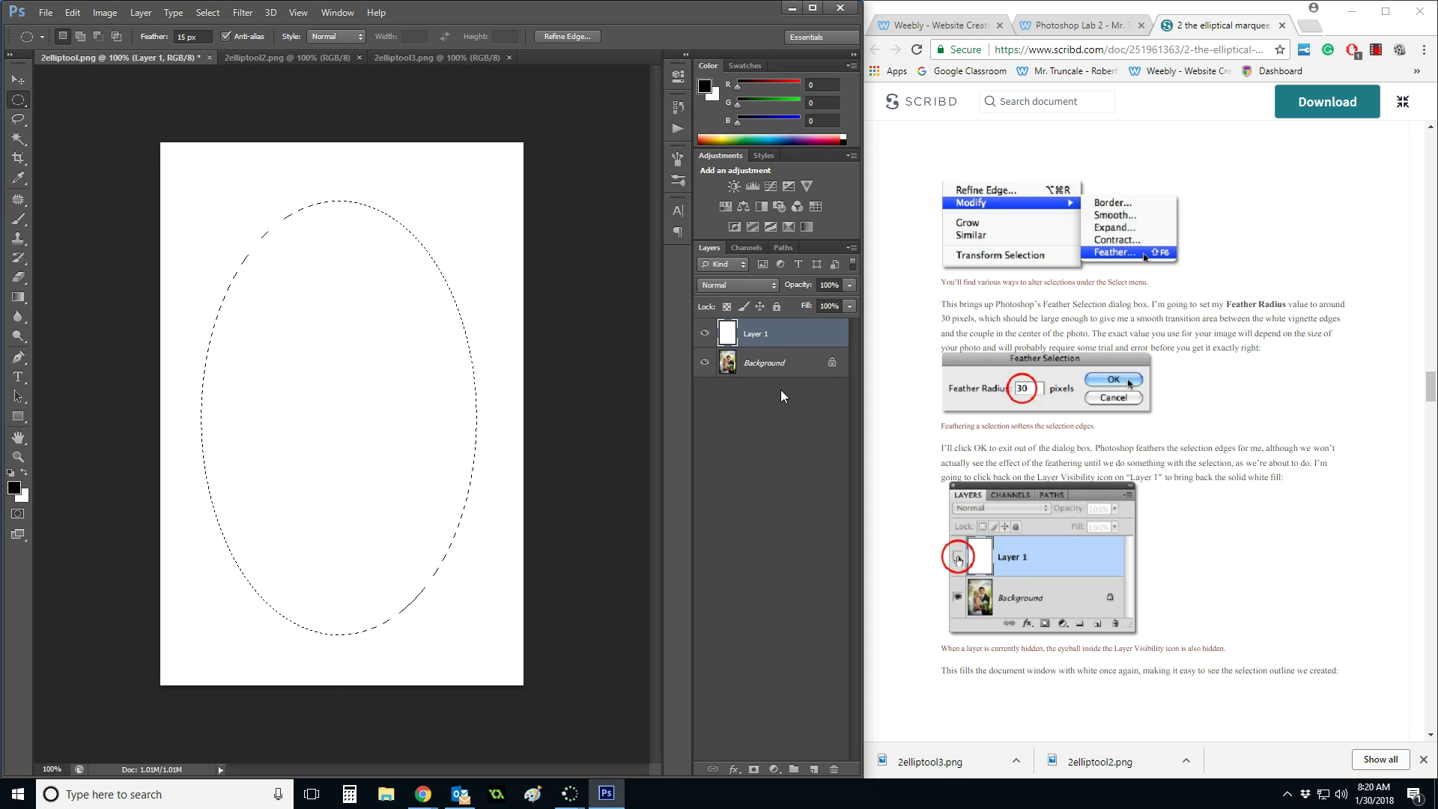
{"action": "key", "text": "Delete"}
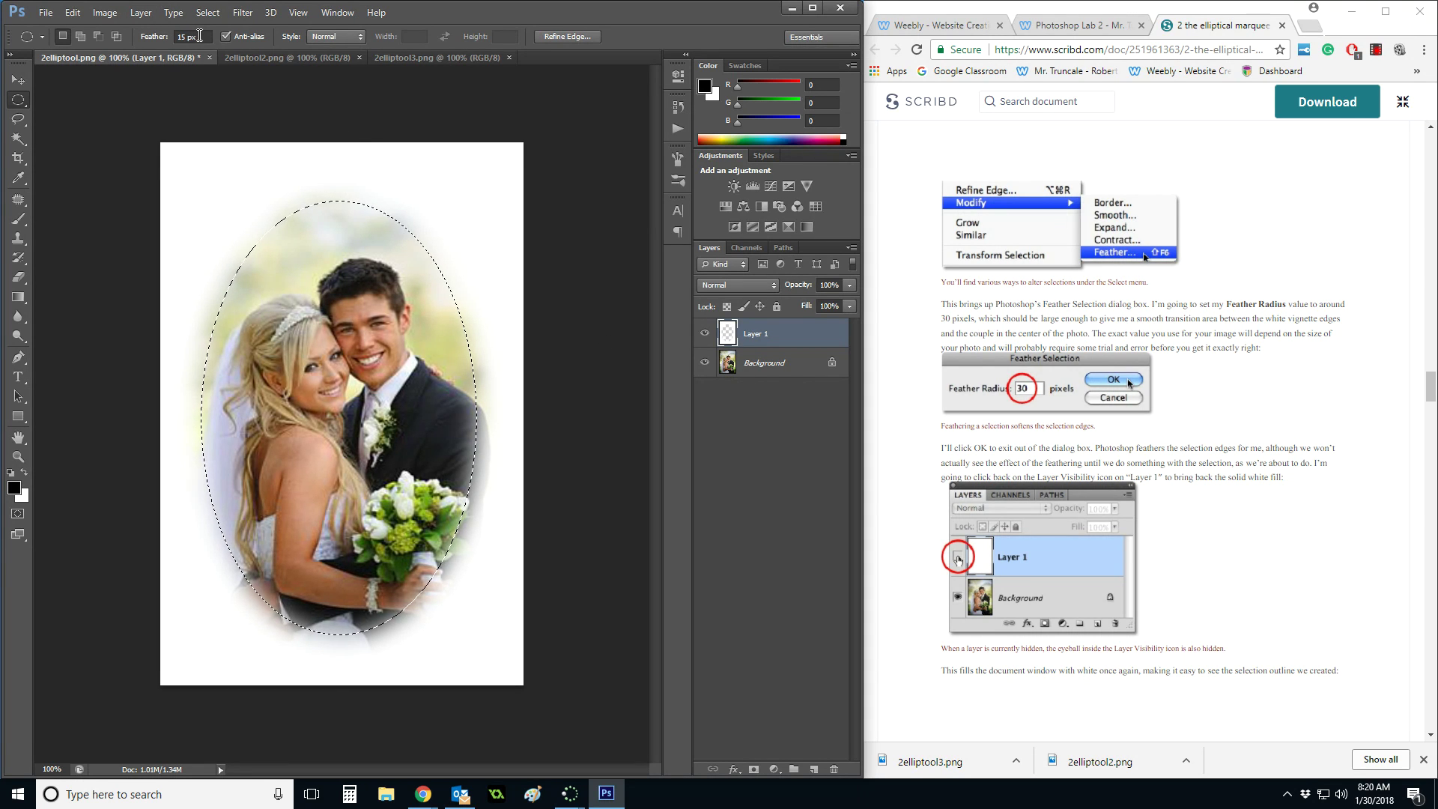
{"action": "left_click", "coordinate": [587, 250]}
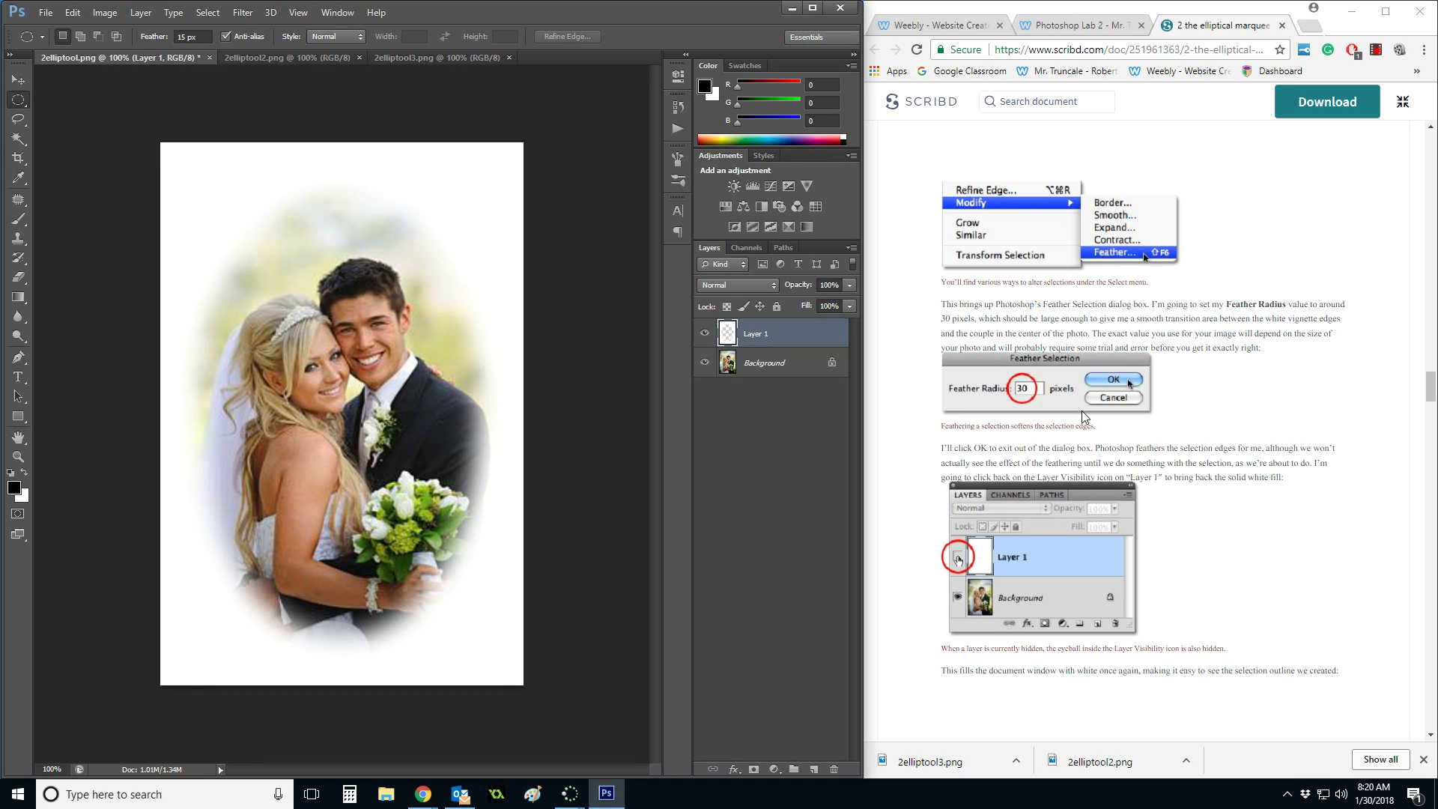
Save a PNG copy of the vignette to the Desktop as 2elliptool-done.png, accepting the PNG options.
{"action": "scroll", "coordinate": [1081, 410], "scroll_direction": "down", "scroll_amount": 3}
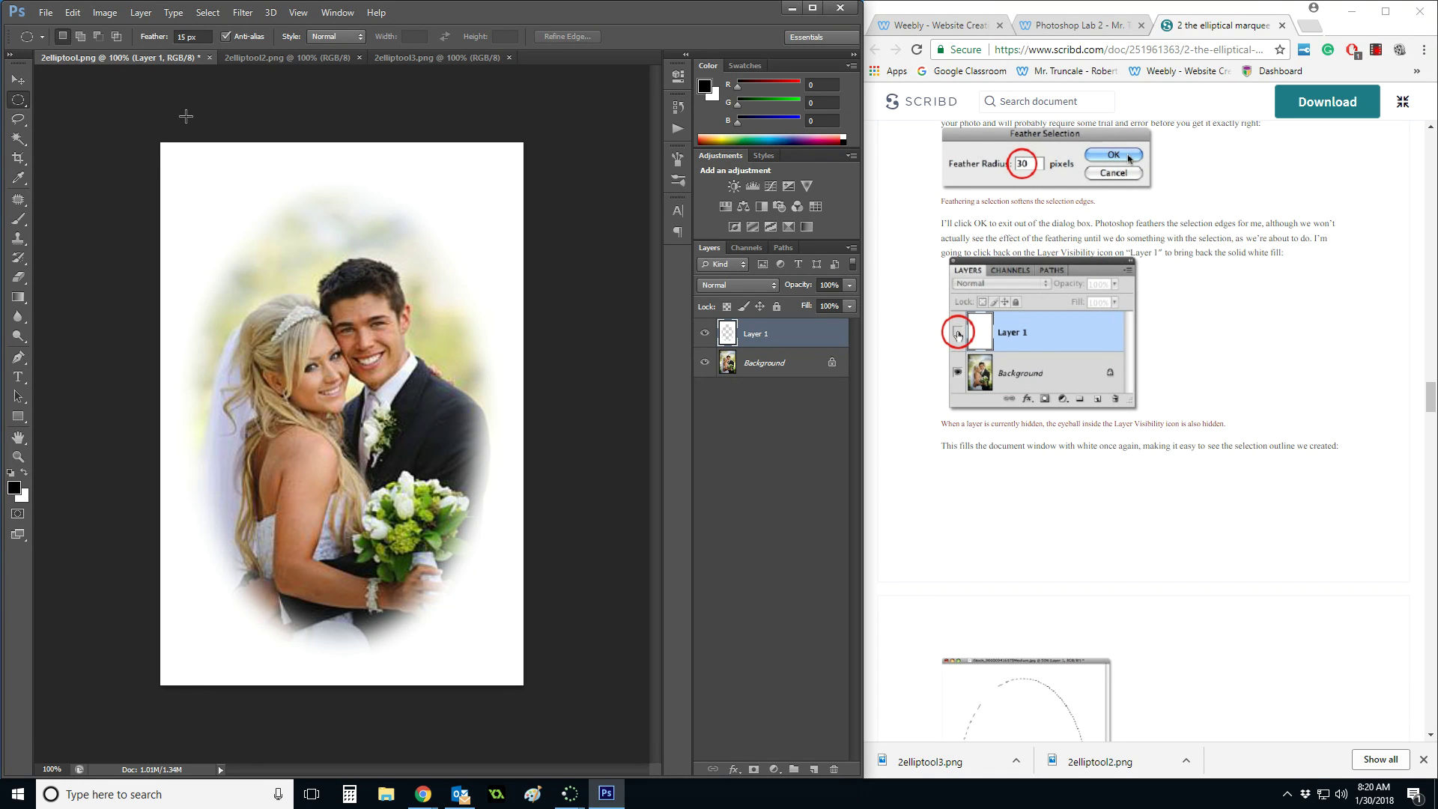
{"action": "left_click", "coordinate": [45, 13]}
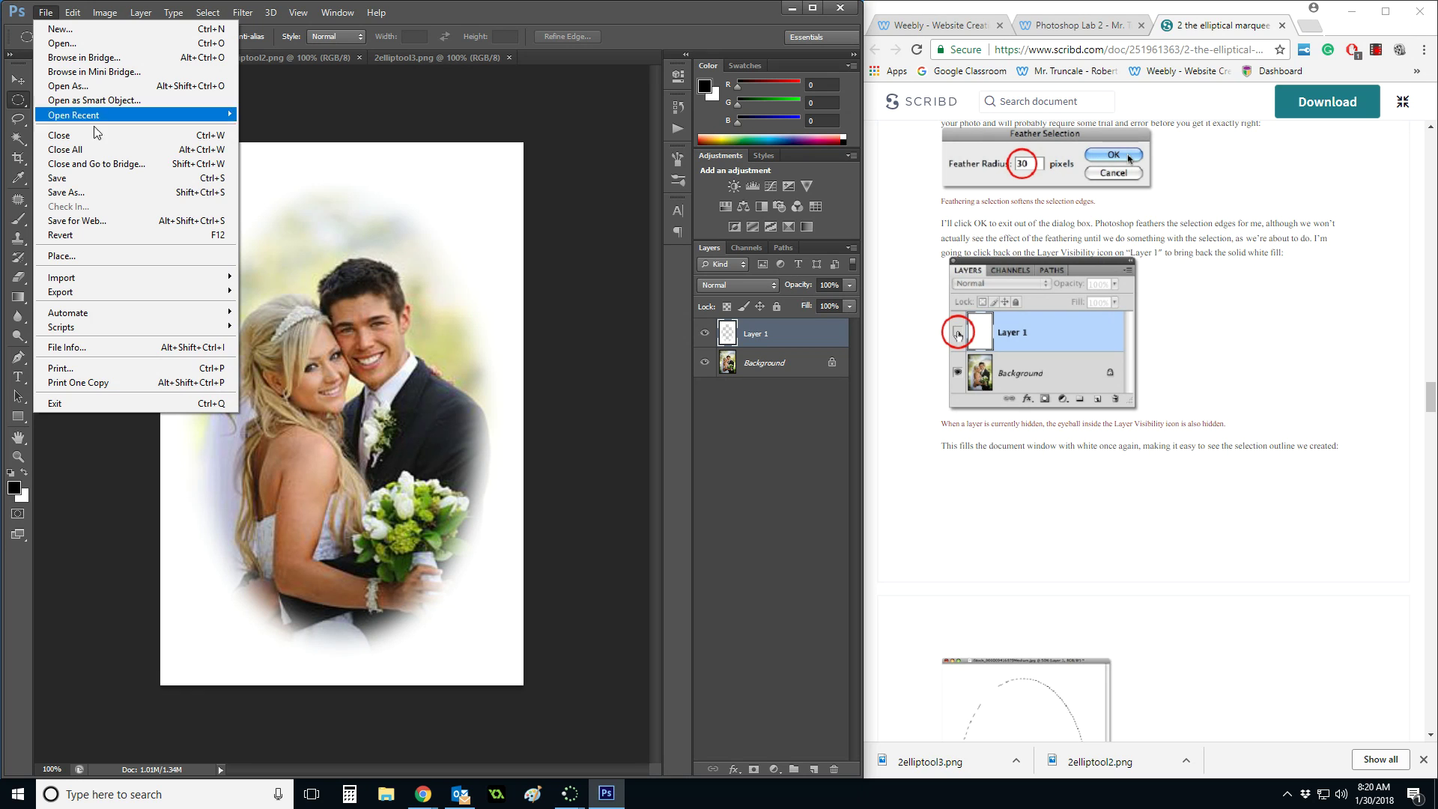
{"action": "left_click", "coordinate": [107, 193]}
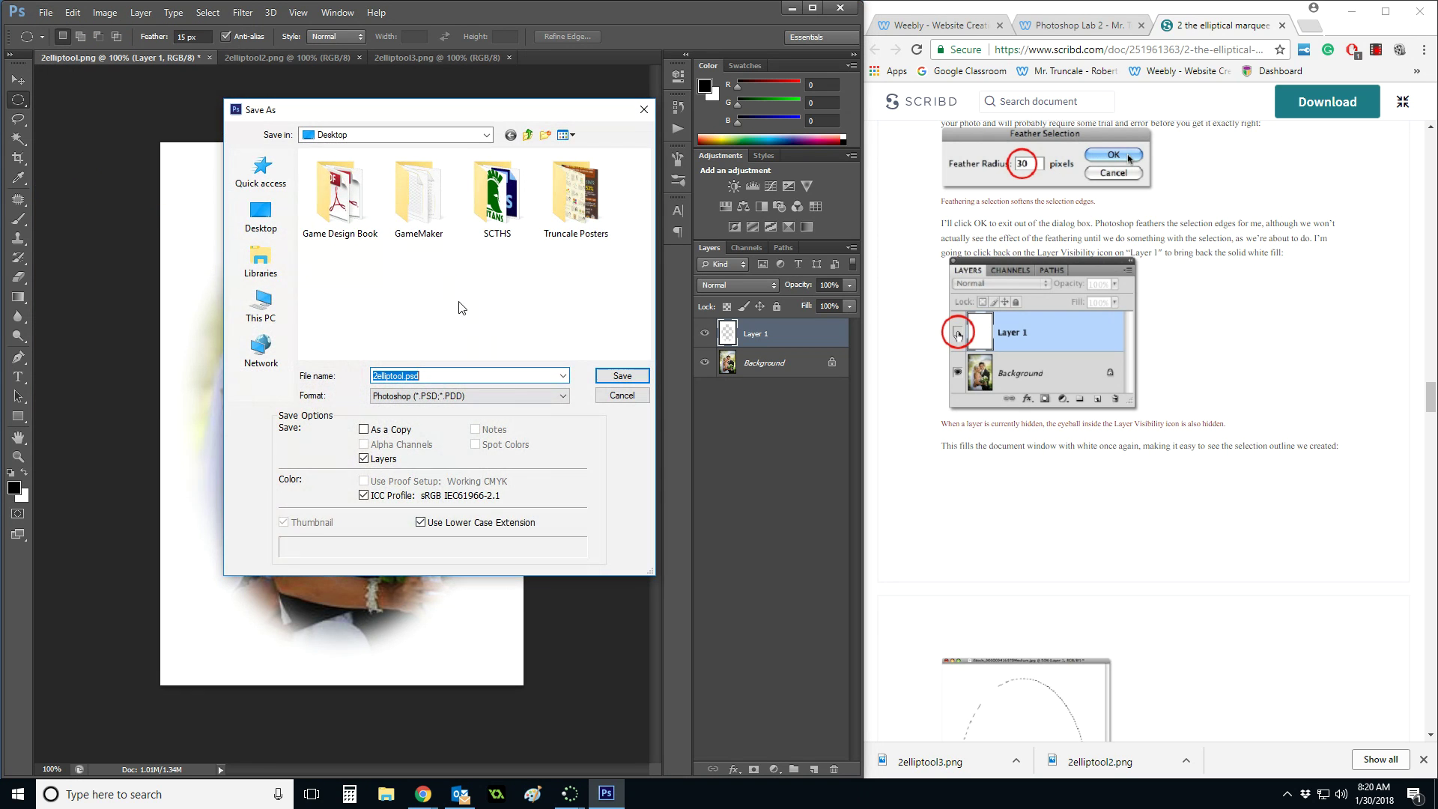
{"action": "left_click", "coordinate": [408, 396]}
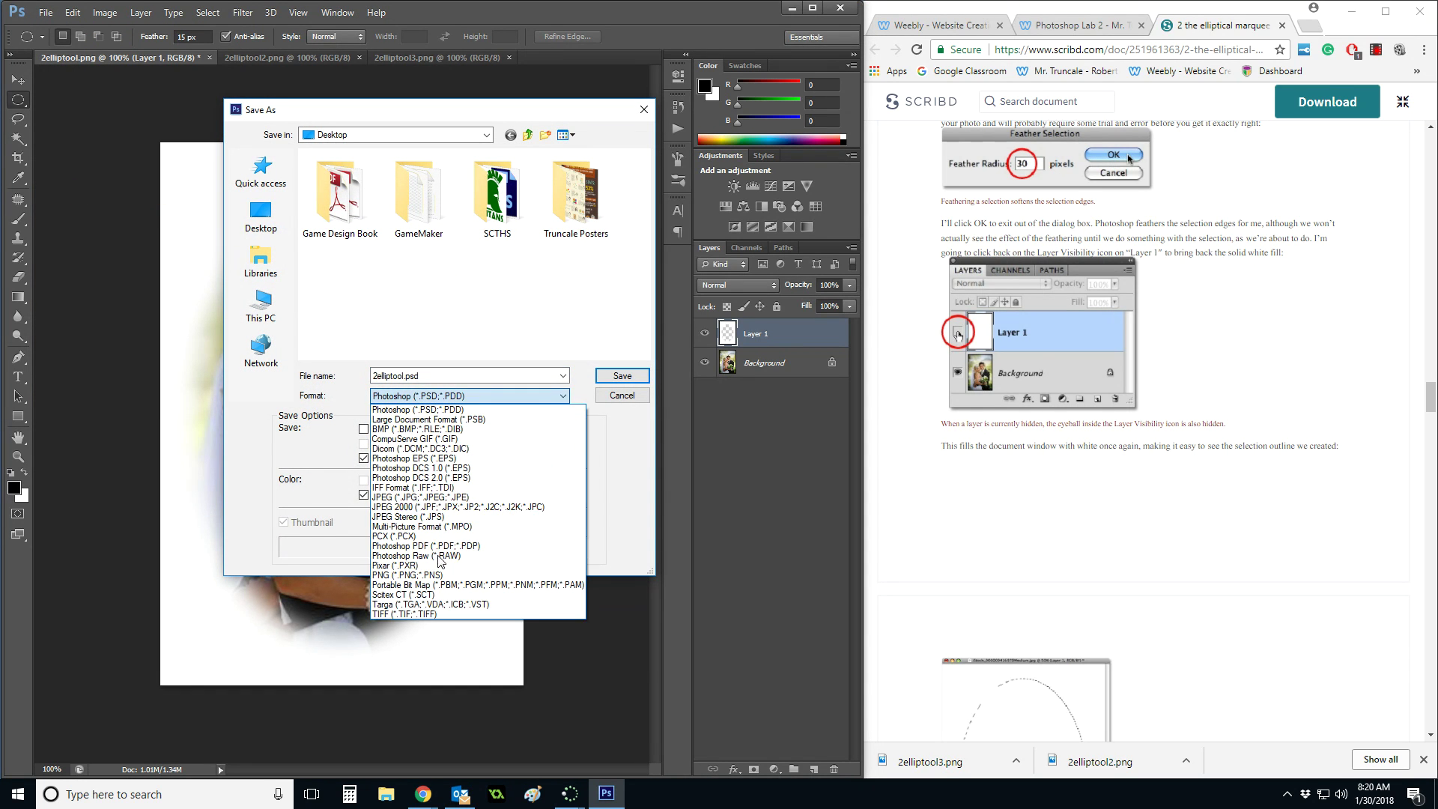
{"action": "left_click", "coordinate": [436, 577]}
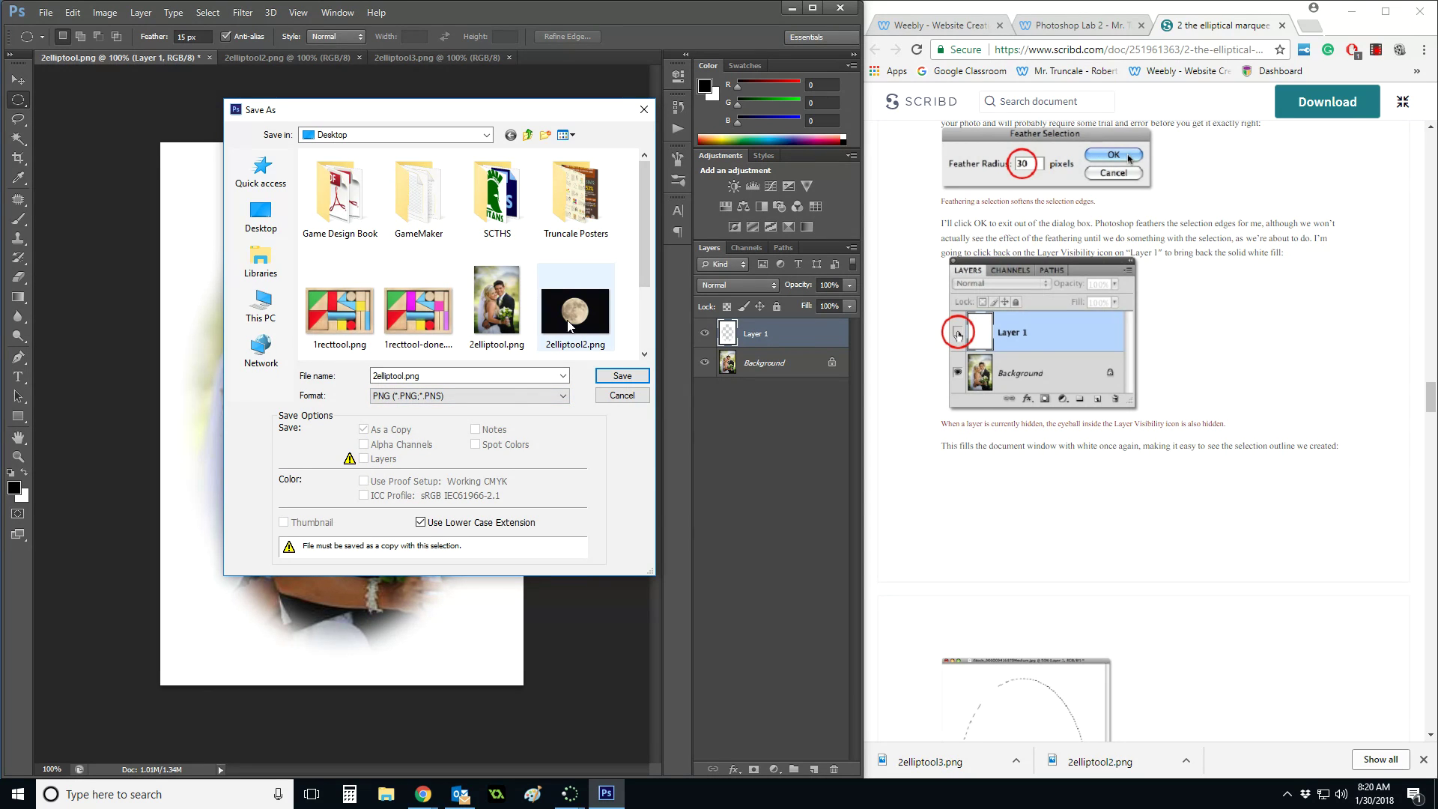
{"action": "scroll", "coordinate": [567, 321], "scroll_direction": "down", "scroll_amount": 2}
{"action": "left_click", "coordinate": [405, 376]}
{"action": "type", "text": "-done"}
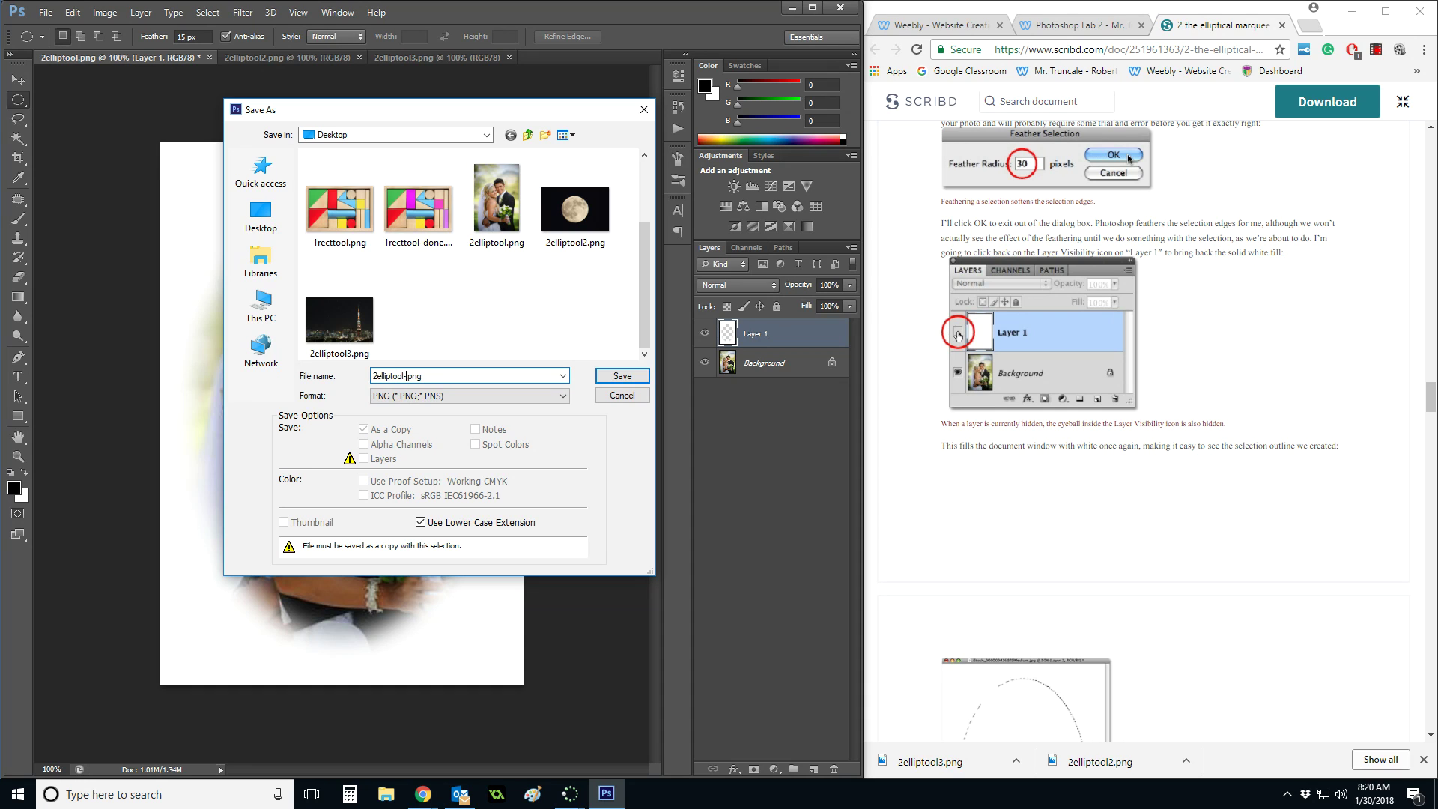
{"action": "left_click", "coordinate": [635, 375]}
{"action": "left_click", "coordinate": [801, 254]}
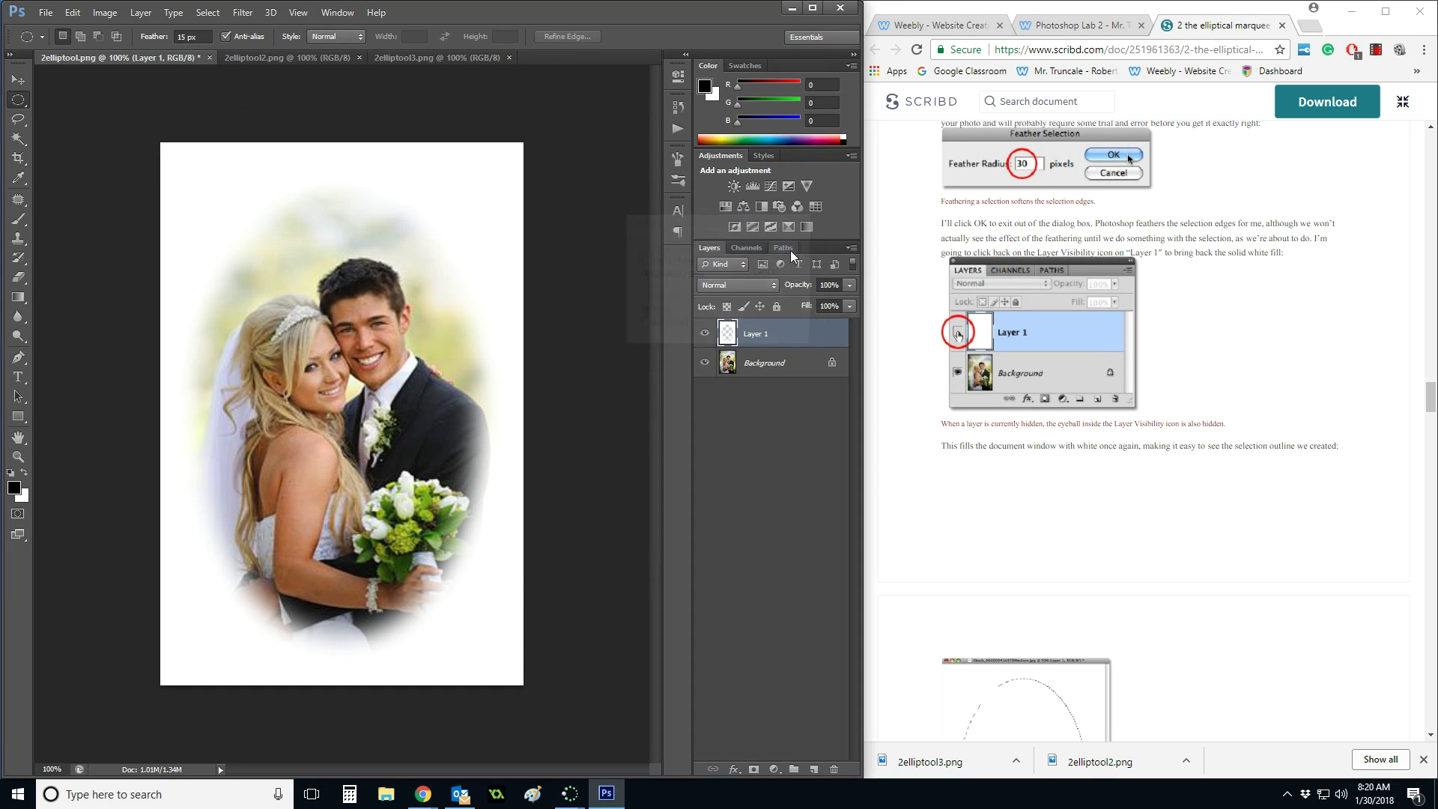
Look at the moon and night skyline images, return to the moon image, and set the Elliptical Marquee Tool's feather to 0 px.
{"action": "left_click", "coordinate": [244, 57]}
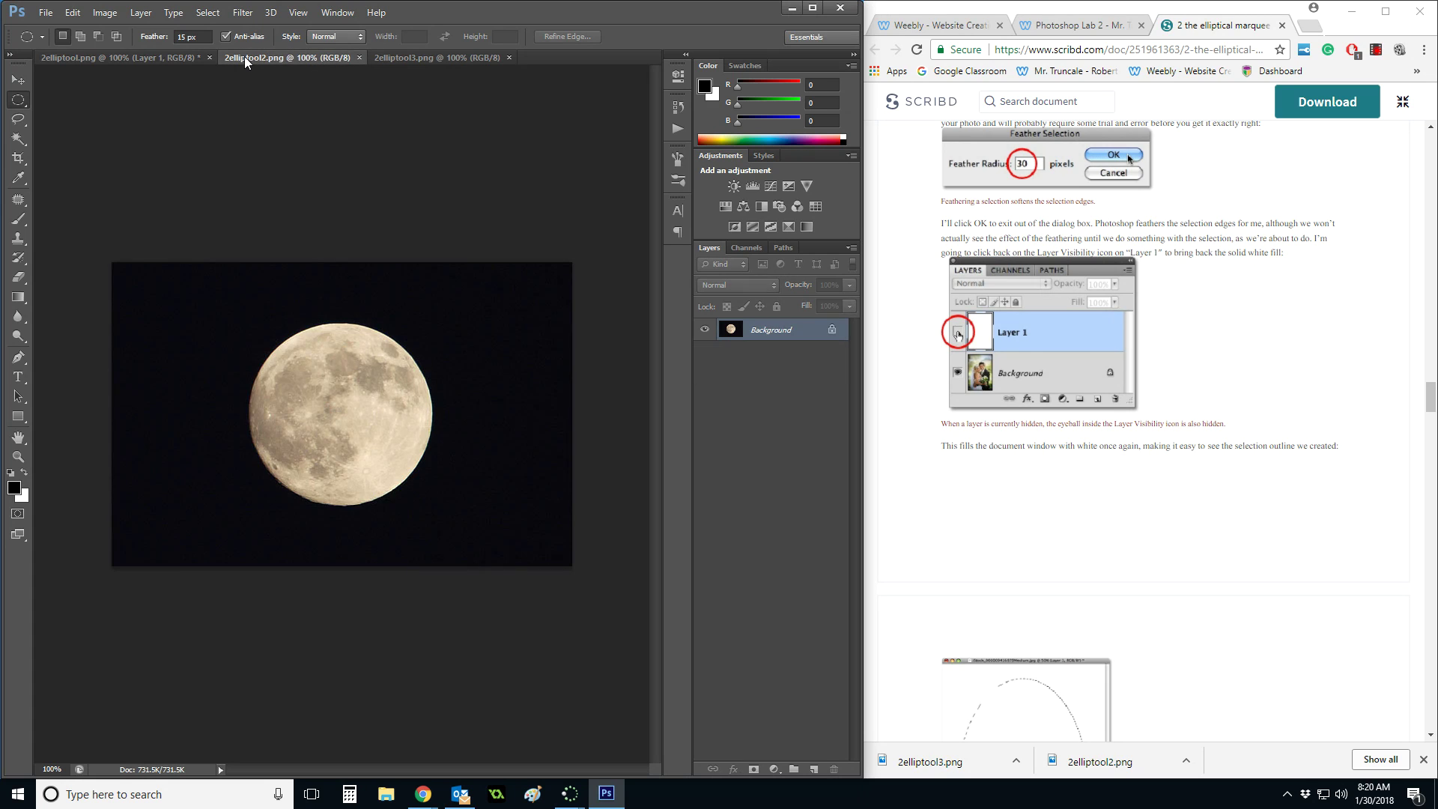
{"action": "left_click", "coordinate": [417, 58]}
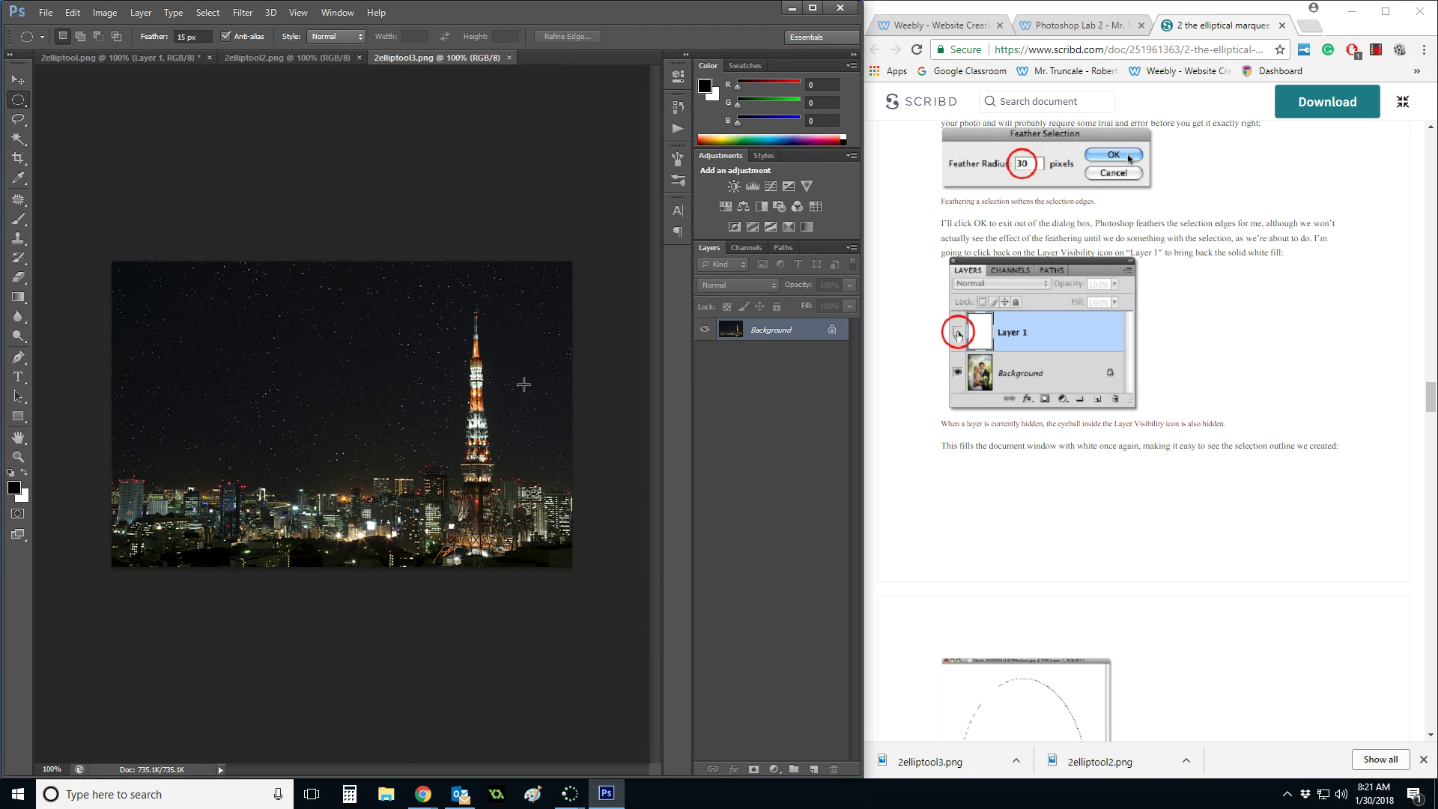
{"action": "left_click", "coordinate": [305, 60]}
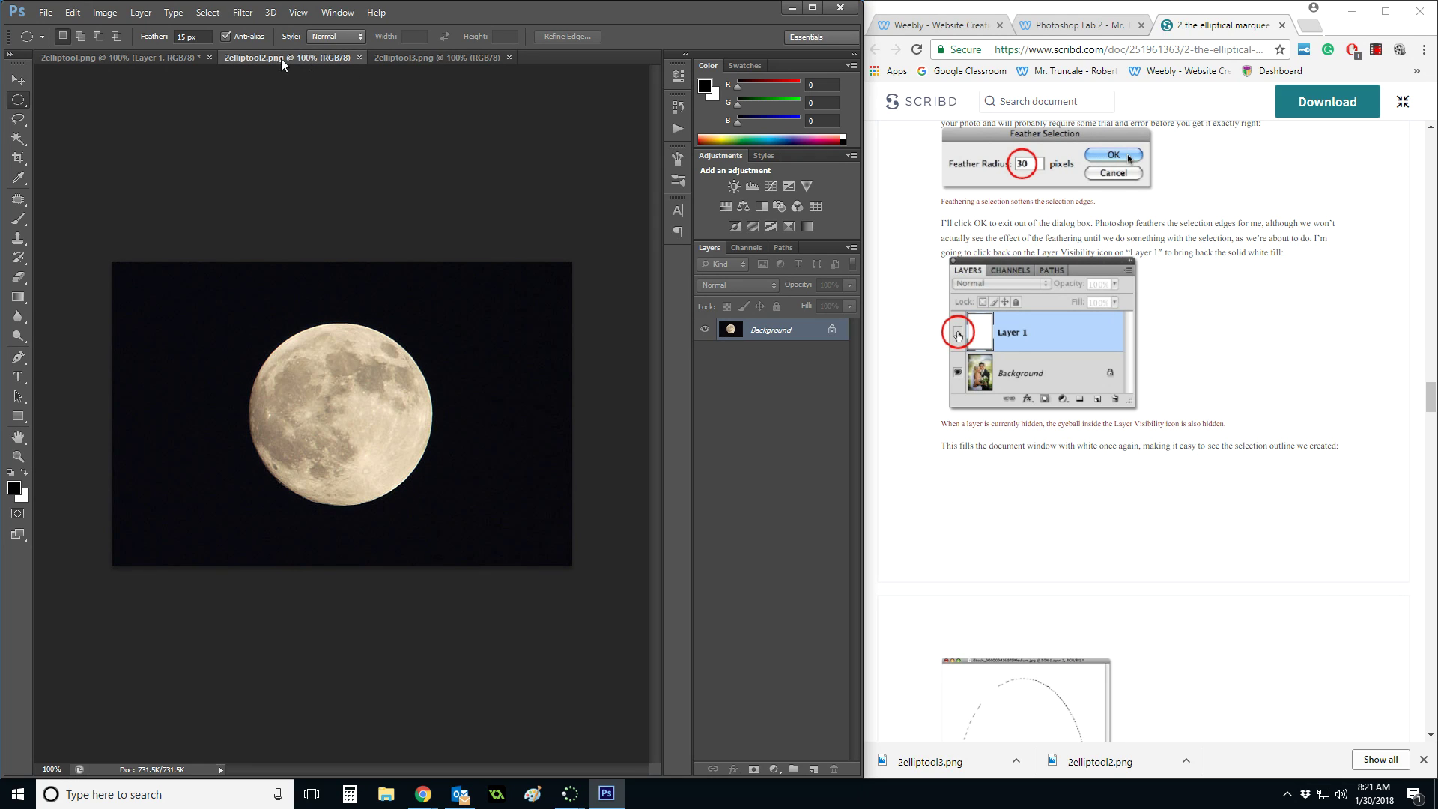
{"action": "right_click", "coordinate": [20, 105]}
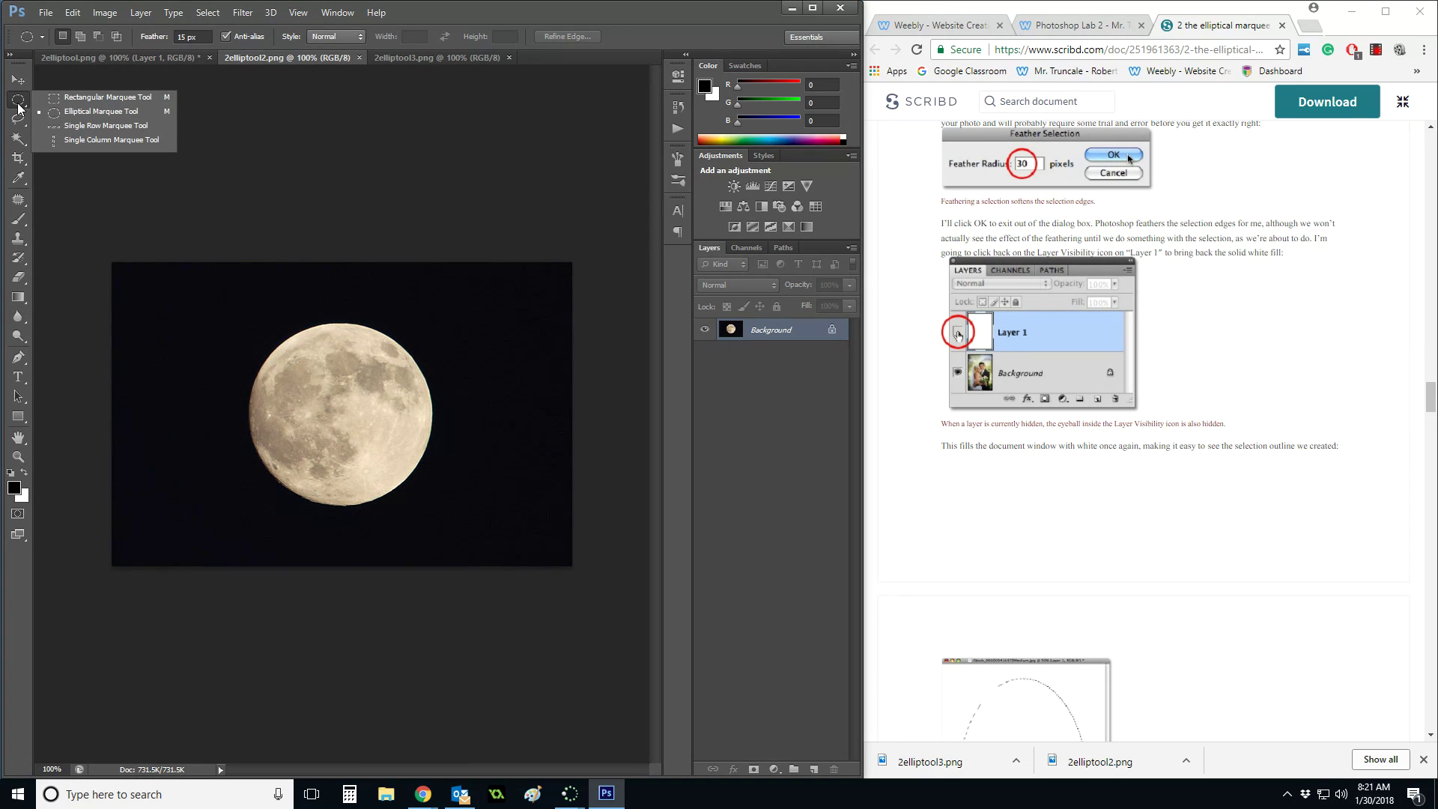
{"action": "left_click", "coordinate": [82, 102]}
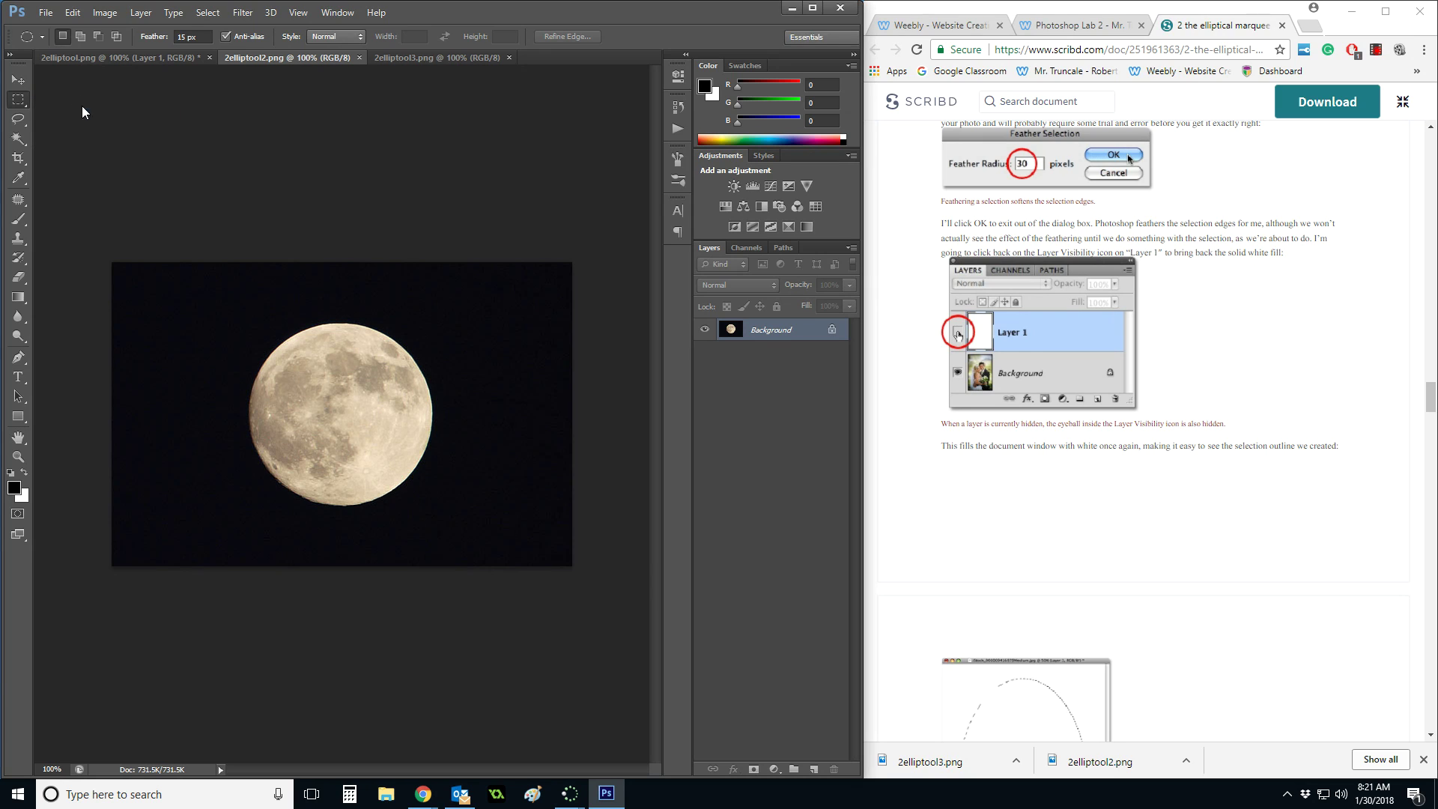
{"action": "right_click", "coordinate": [18, 105]}
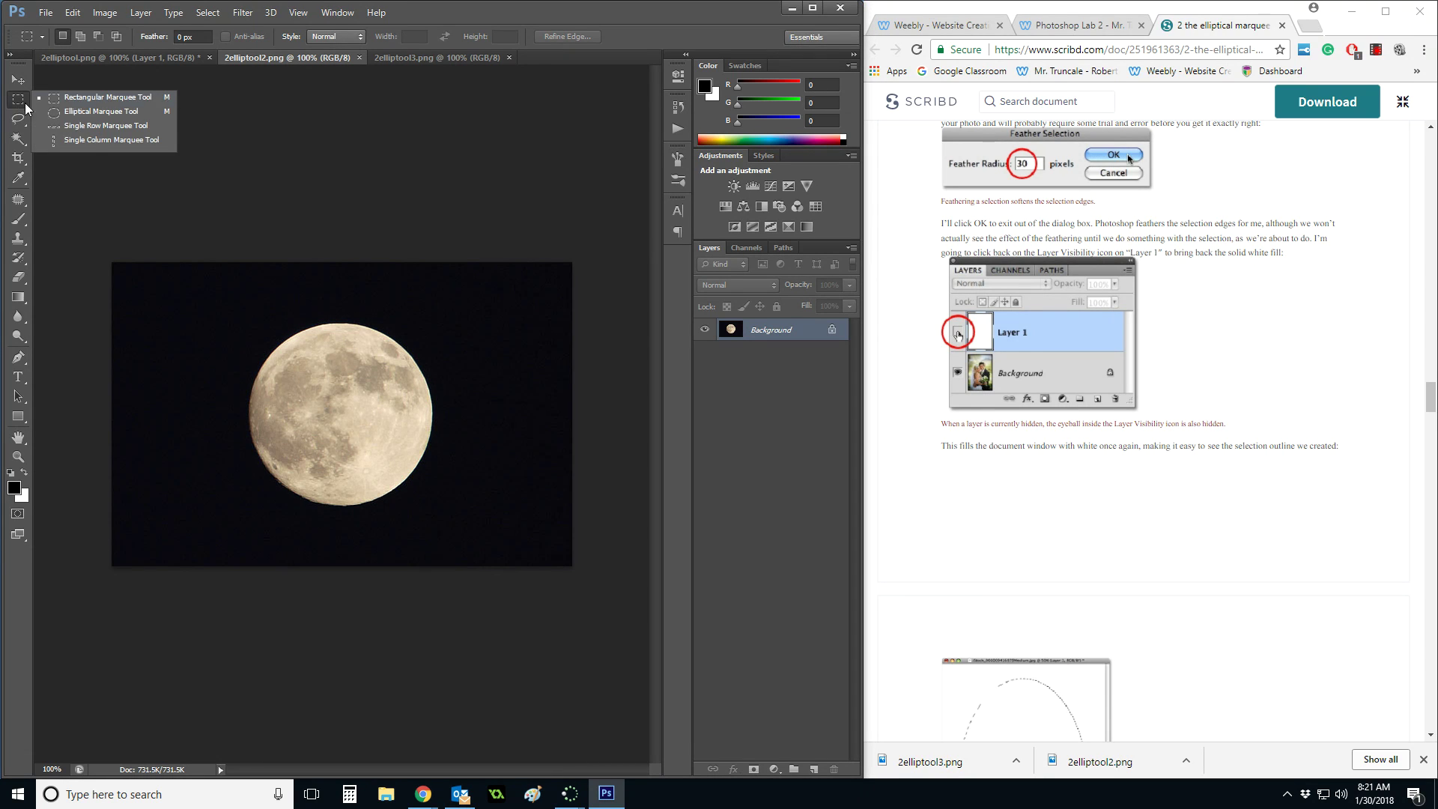
{"action": "left_click", "coordinate": [106, 112]}
{"action": "left_click", "coordinate": [140, 37]}
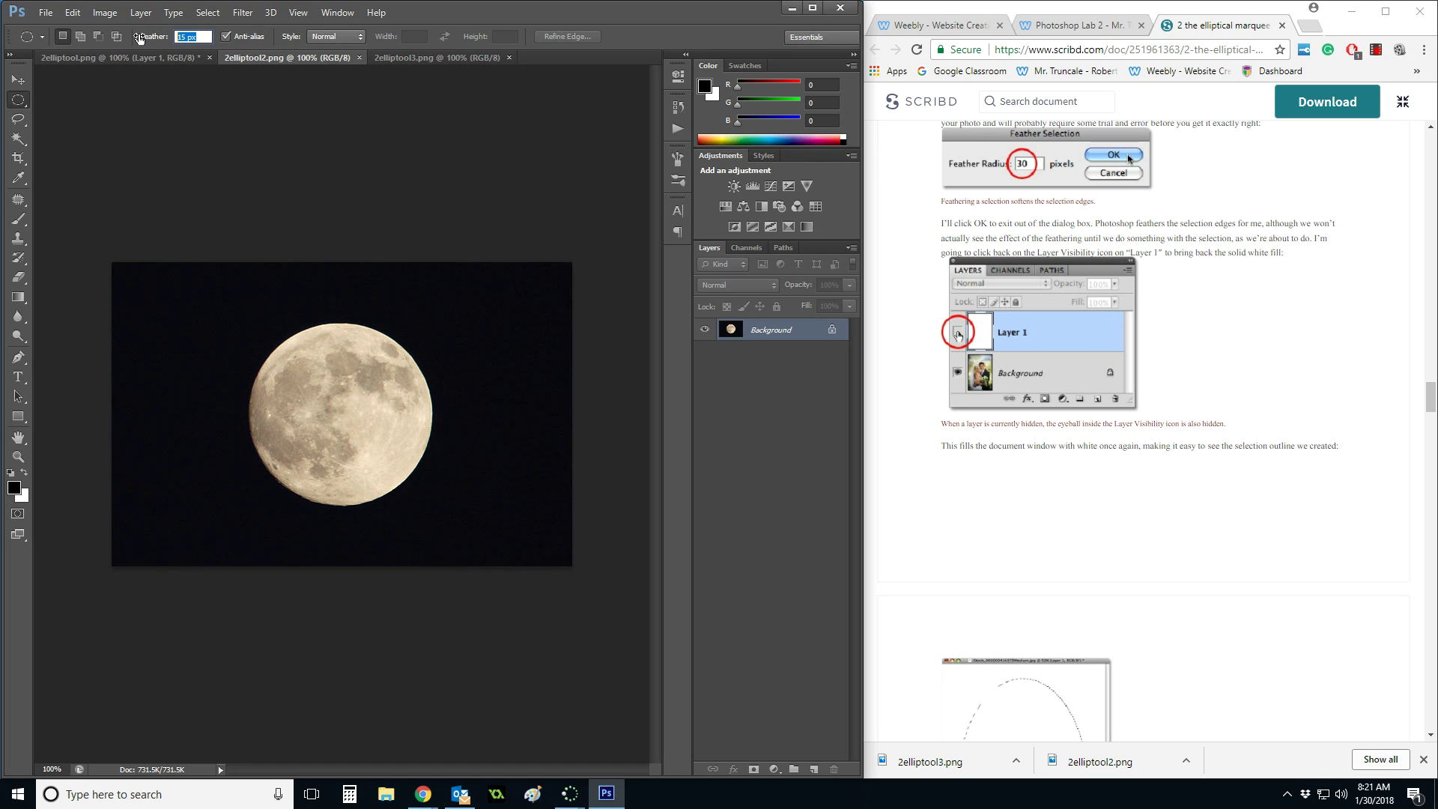
{"action": "type", "text": "0"}
{"action": "key", "text": "Return"}
Draw a perfectly circular selection about 2.55 in across, aligned with the edge of the moon.
{"action": "left_click_drag", "start_coordinate": [258, 338], "coordinate": [450, 506]}
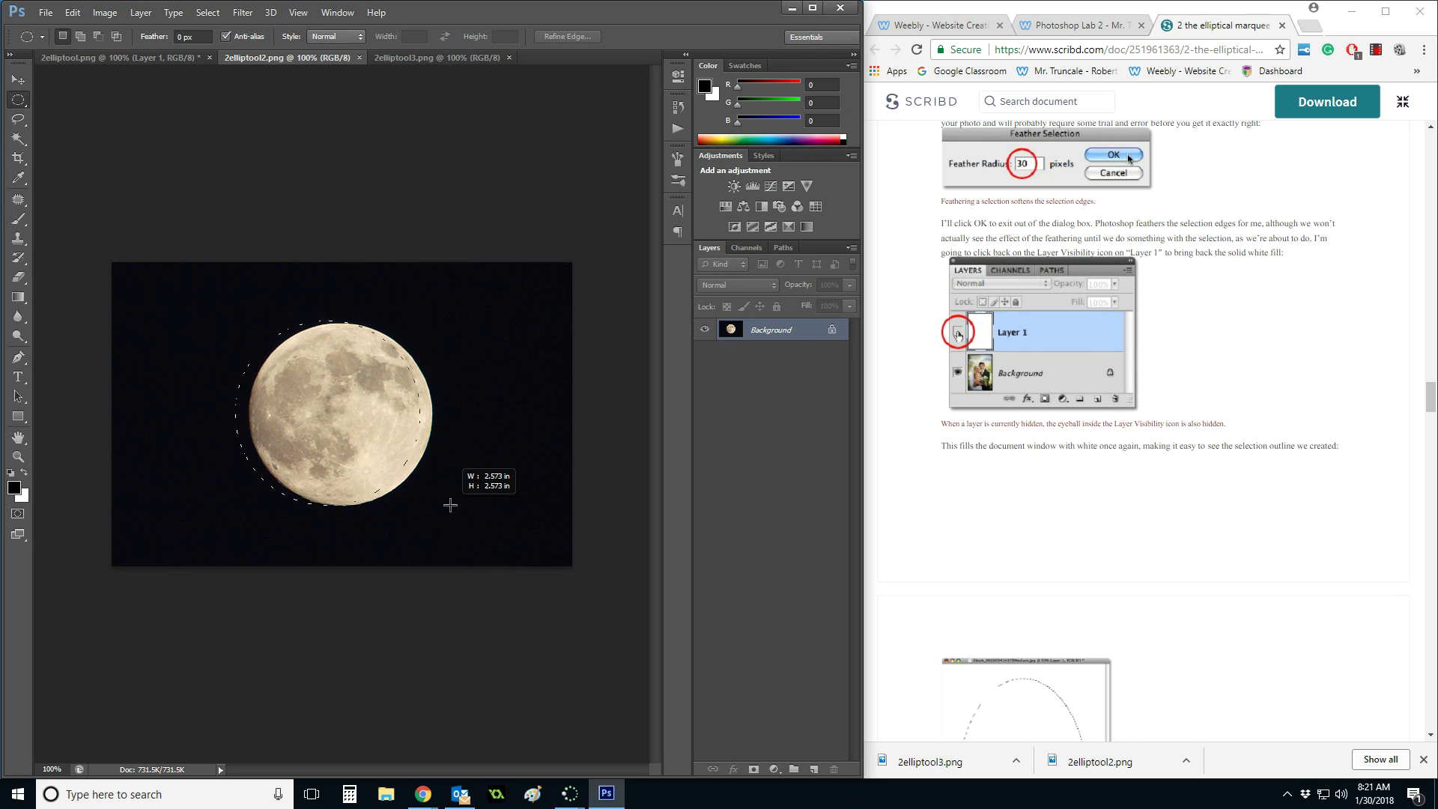
{"action": "left_click_drag", "start_coordinate": [450, 505], "coordinate": [461, 506]}
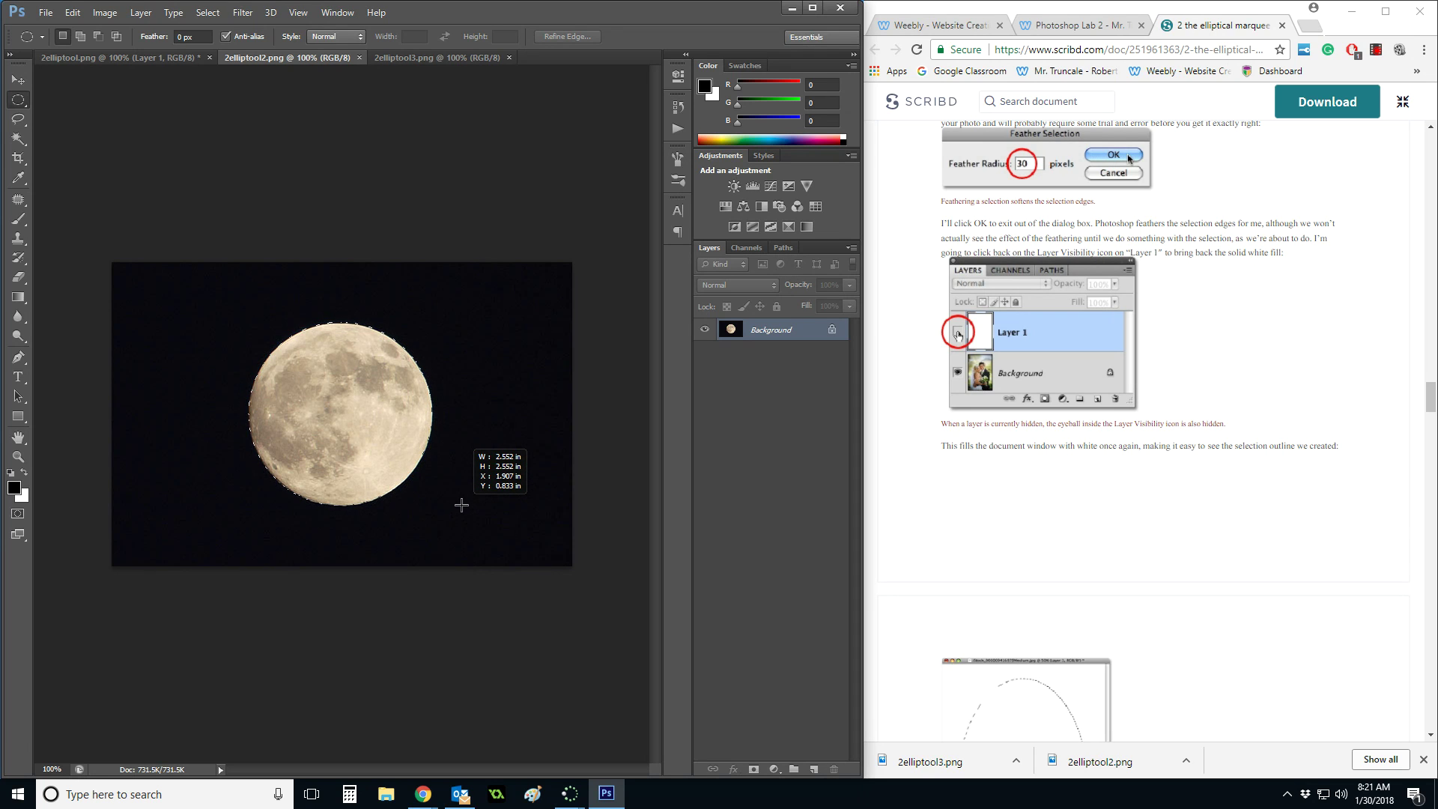
{"action": "left_click_drag", "start_coordinate": [461, 506], "coordinate": [462, 506]}
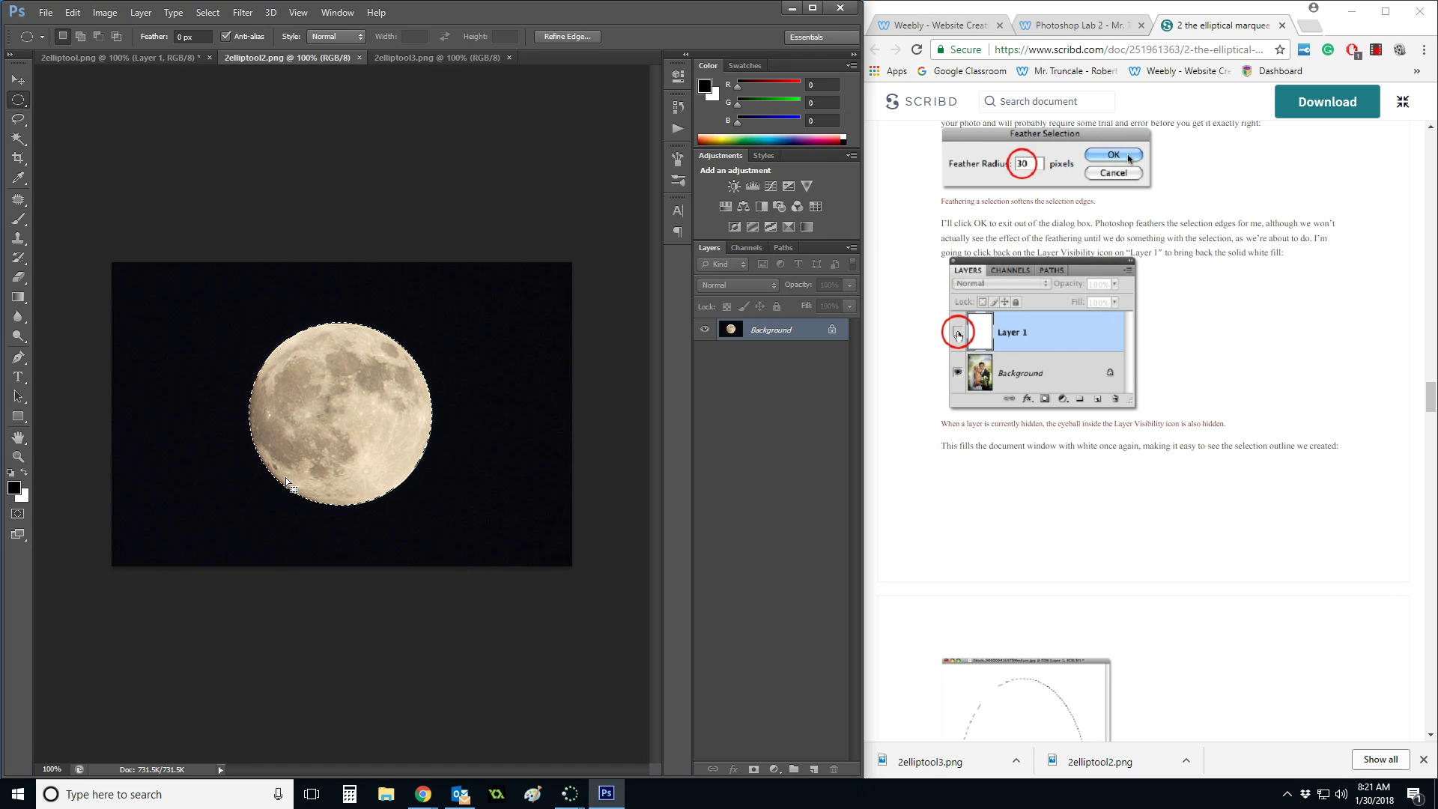
Copy the selected moon and switch to the night skyline image, 2elliptool3.png.
{"action": "left_click", "coordinate": [78, 14]}
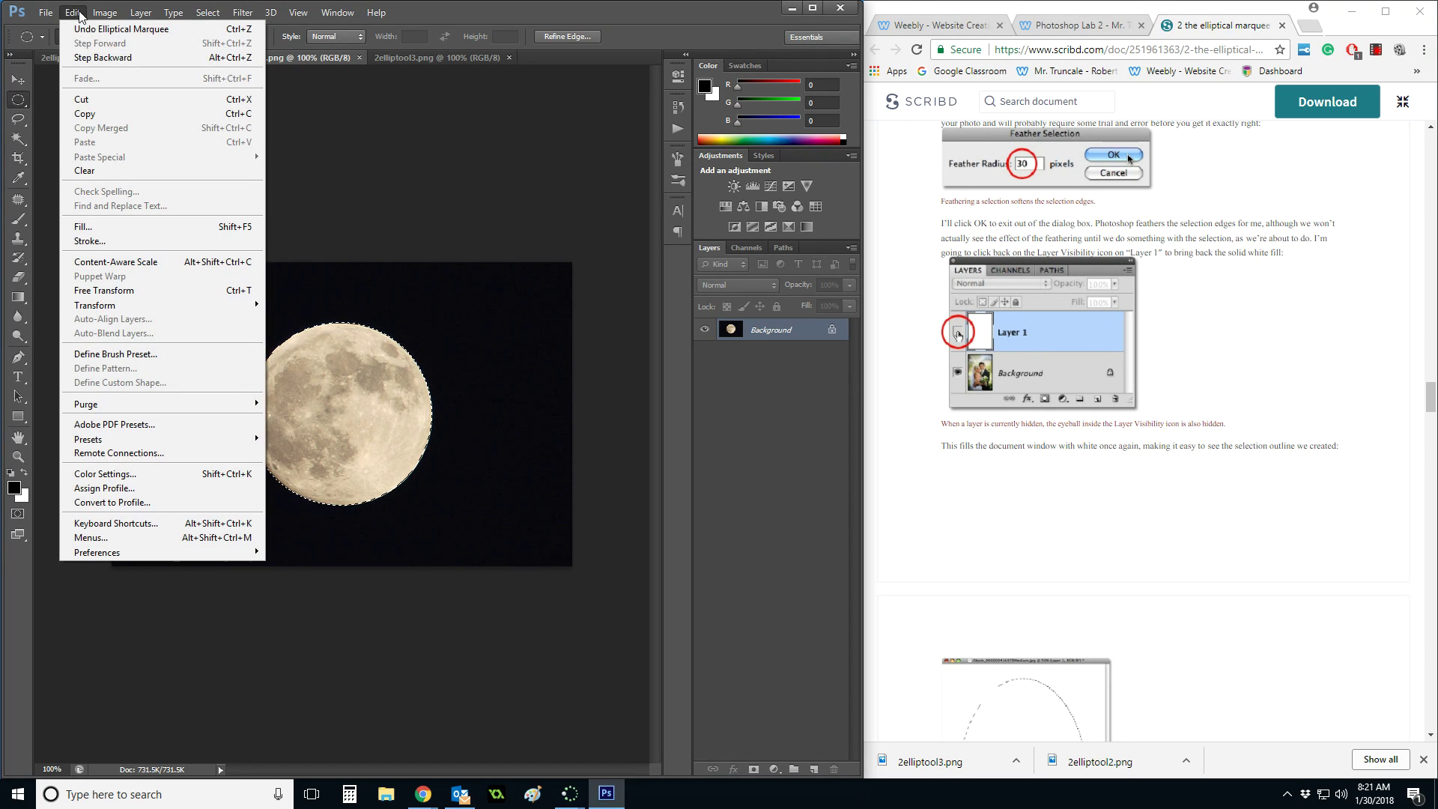
{"action": "left_click", "coordinate": [86, 114]}
{"action": "left_click", "coordinate": [74, 15]}
{"action": "left_click", "coordinate": [119, 113]}
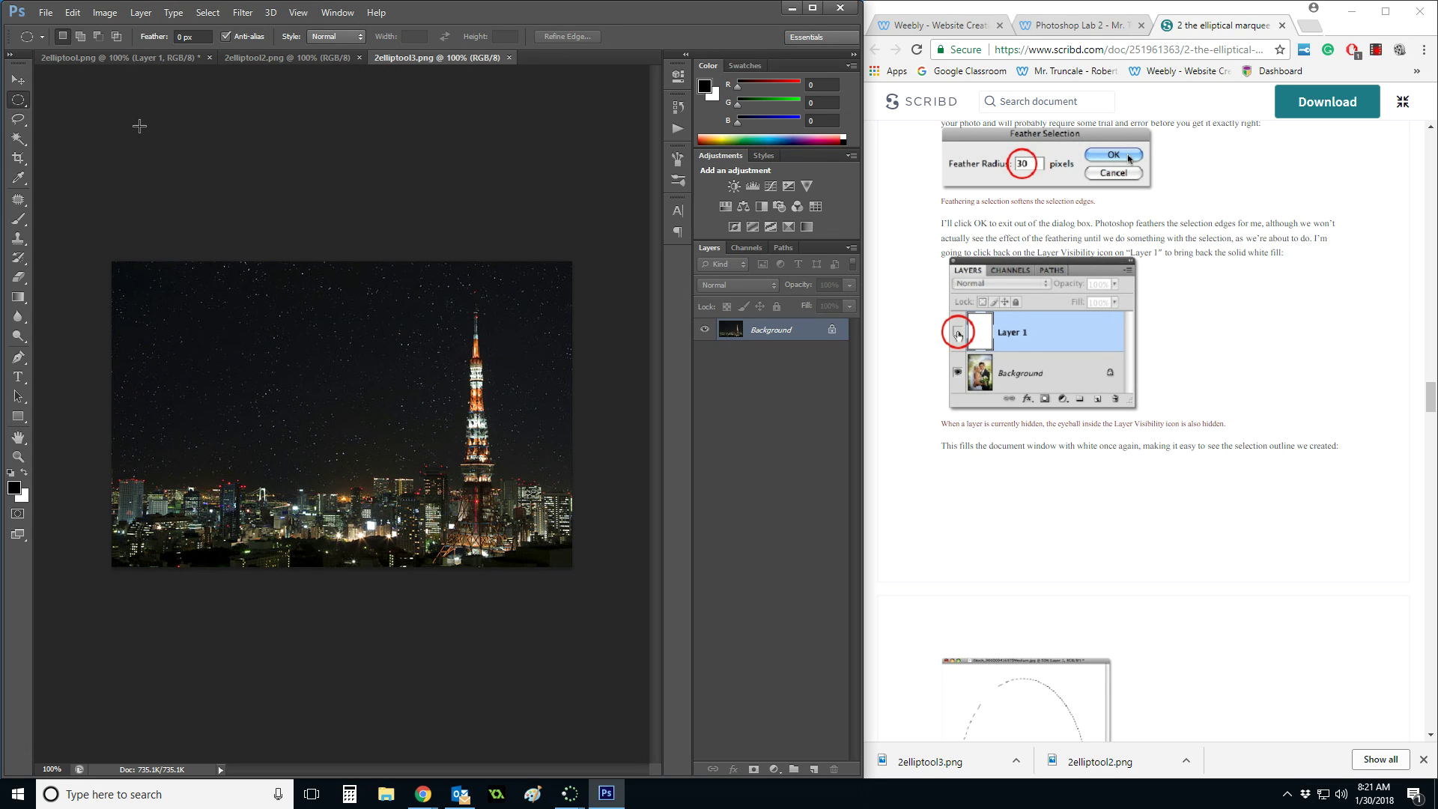
Paste the copied moon into the skyline image and position it in the sky beside the tower, toggling Layer 1's visibility to check it.
{"action": "left_click", "coordinate": [74, 13]}
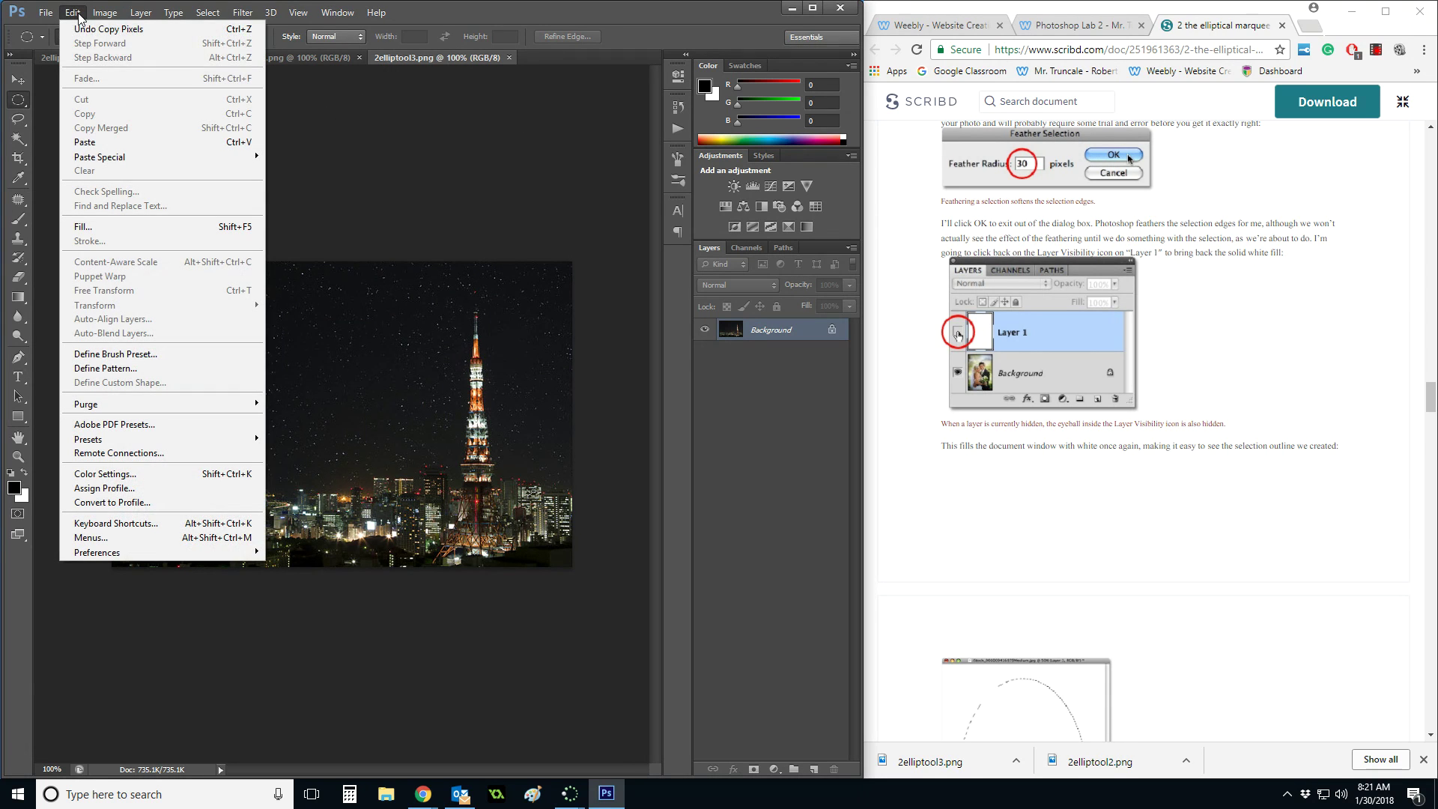
{"action": "left_click", "coordinate": [112, 142]}
{"action": "left_click", "coordinate": [18, 81]}
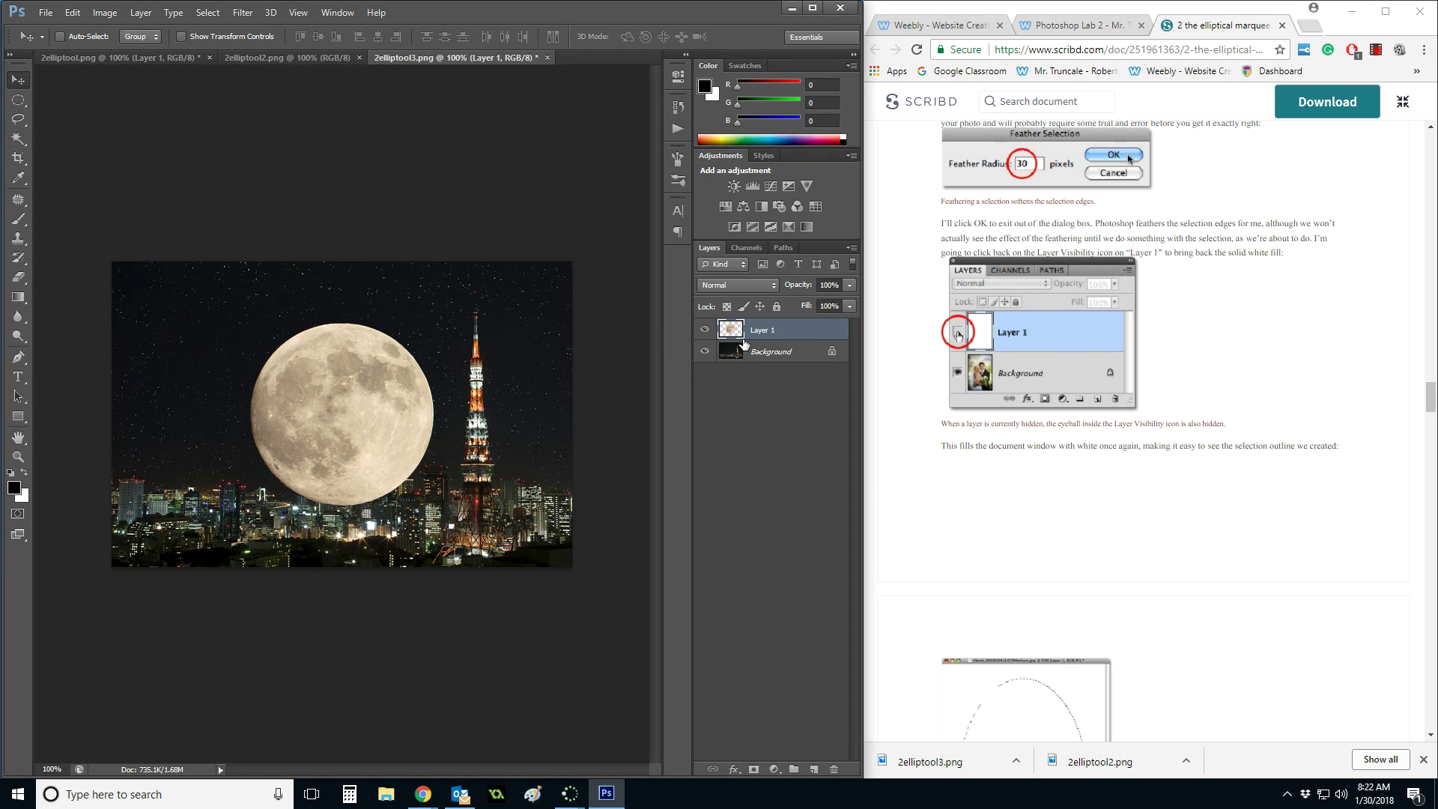
{"action": "left_click_drag", "start_coordinate": [333, 402], "coordinate": [249, 370]}
{"action": "left_click", "coordinate": [705, 331]}
{"action": "left_click", "coordinate": [705, 331]}
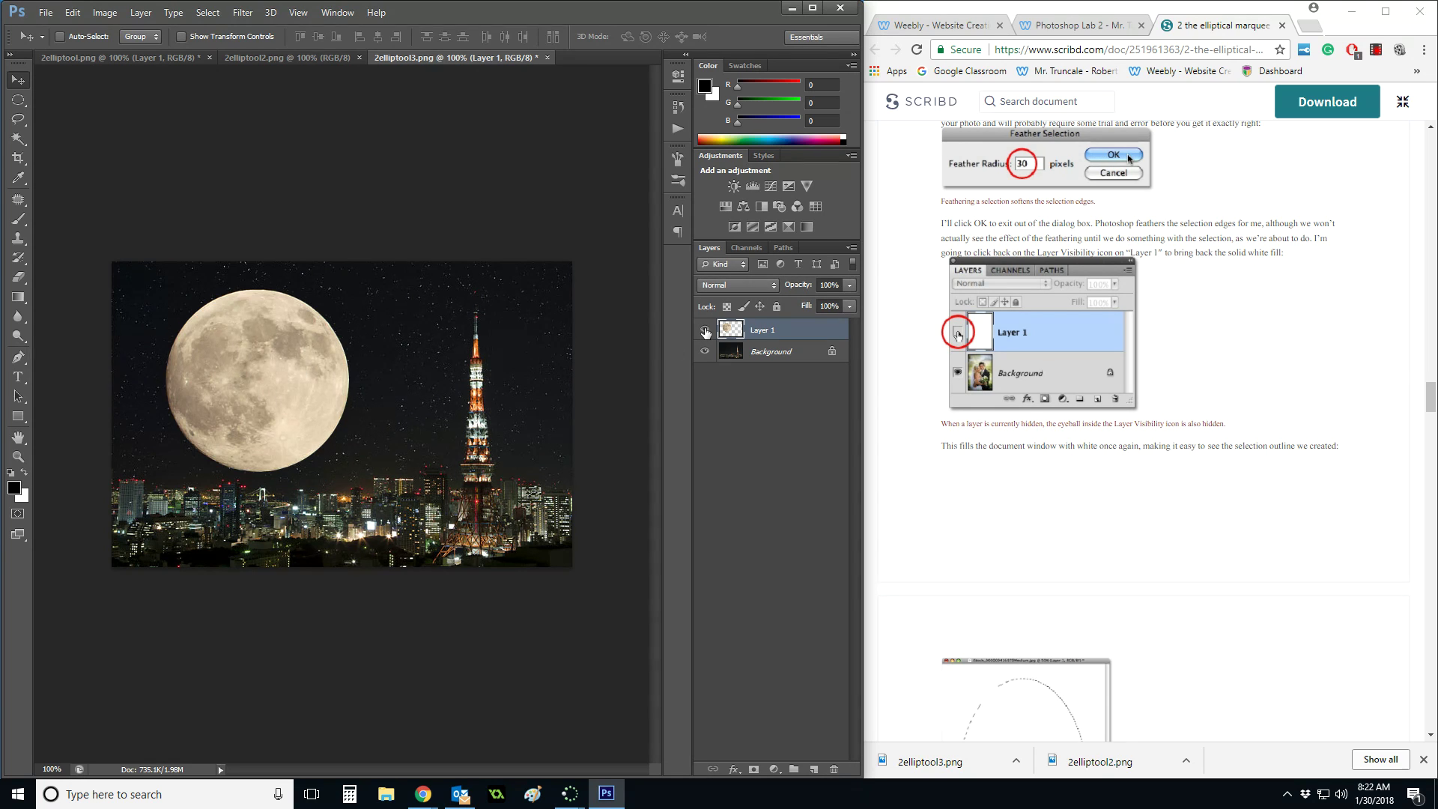
{"action": "left_click", "coordinate": [705, 331]}
{"action": "left_click", "coordinate": [705, 331]}
{"action": "left_click_drag", "start_coordinate": [297, 396], "coordinate": [334, 383]}
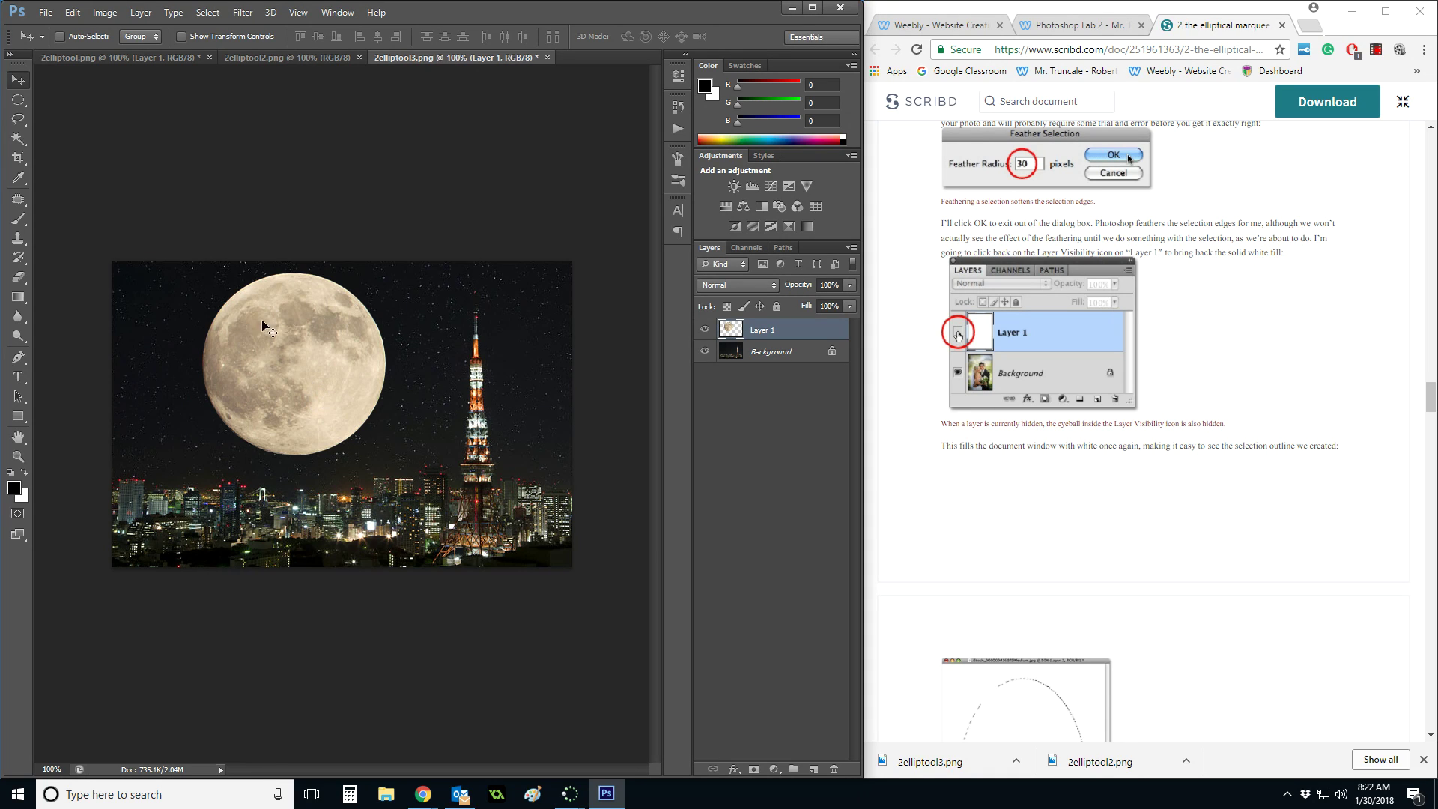
Scale the moon proportionally to about 29% with Free Transform and move it into the sky on the right side of the tower.
{"action": "left_click", "coordinate": [72, 13]}
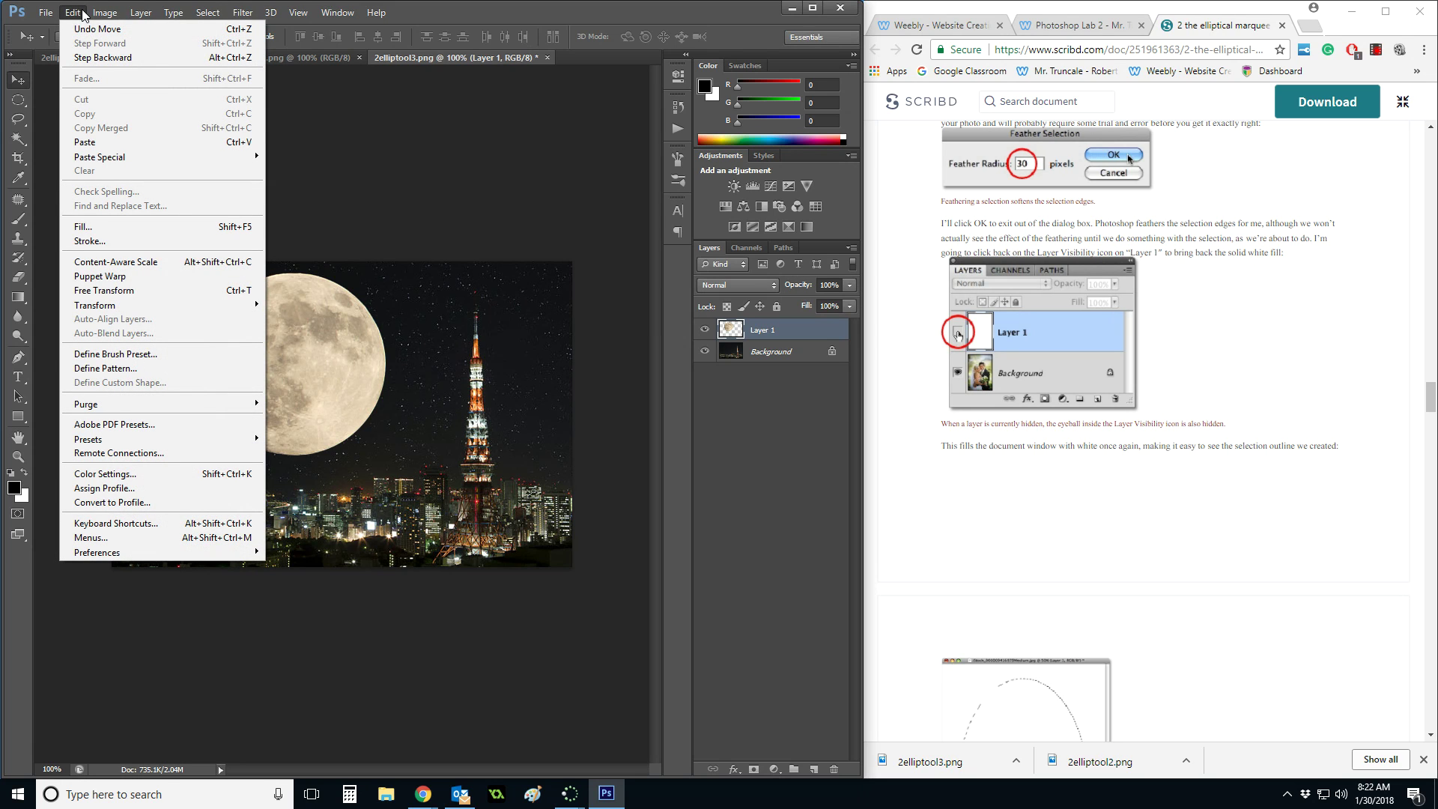
{"action": "mouse_move", "coordinate": [196, 299]}
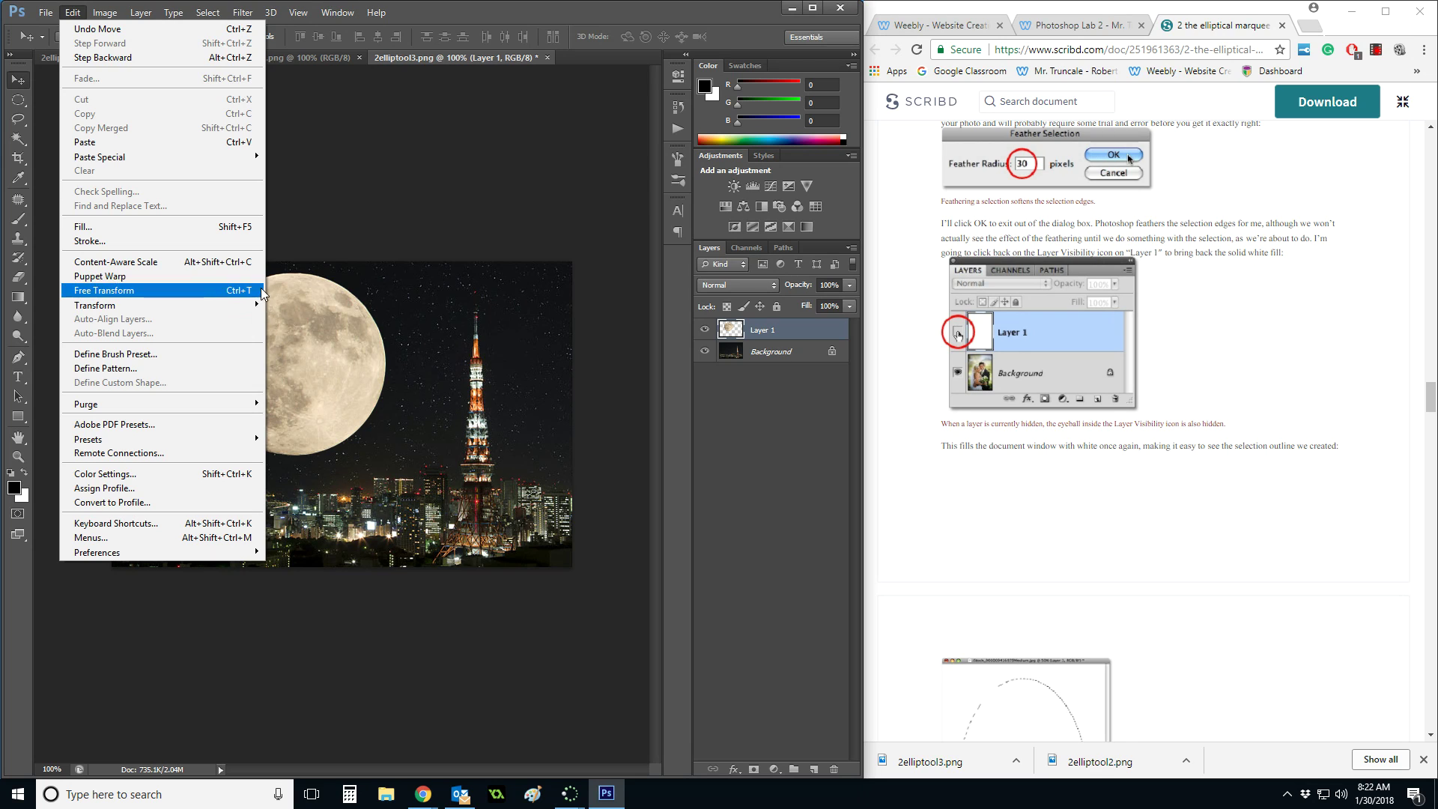
{"action": "left_click", "coordinate": [398, 191]}
{"action": "left_click_drag", "start_coordinate": [303, 362], "coordinate": [255, 366]}
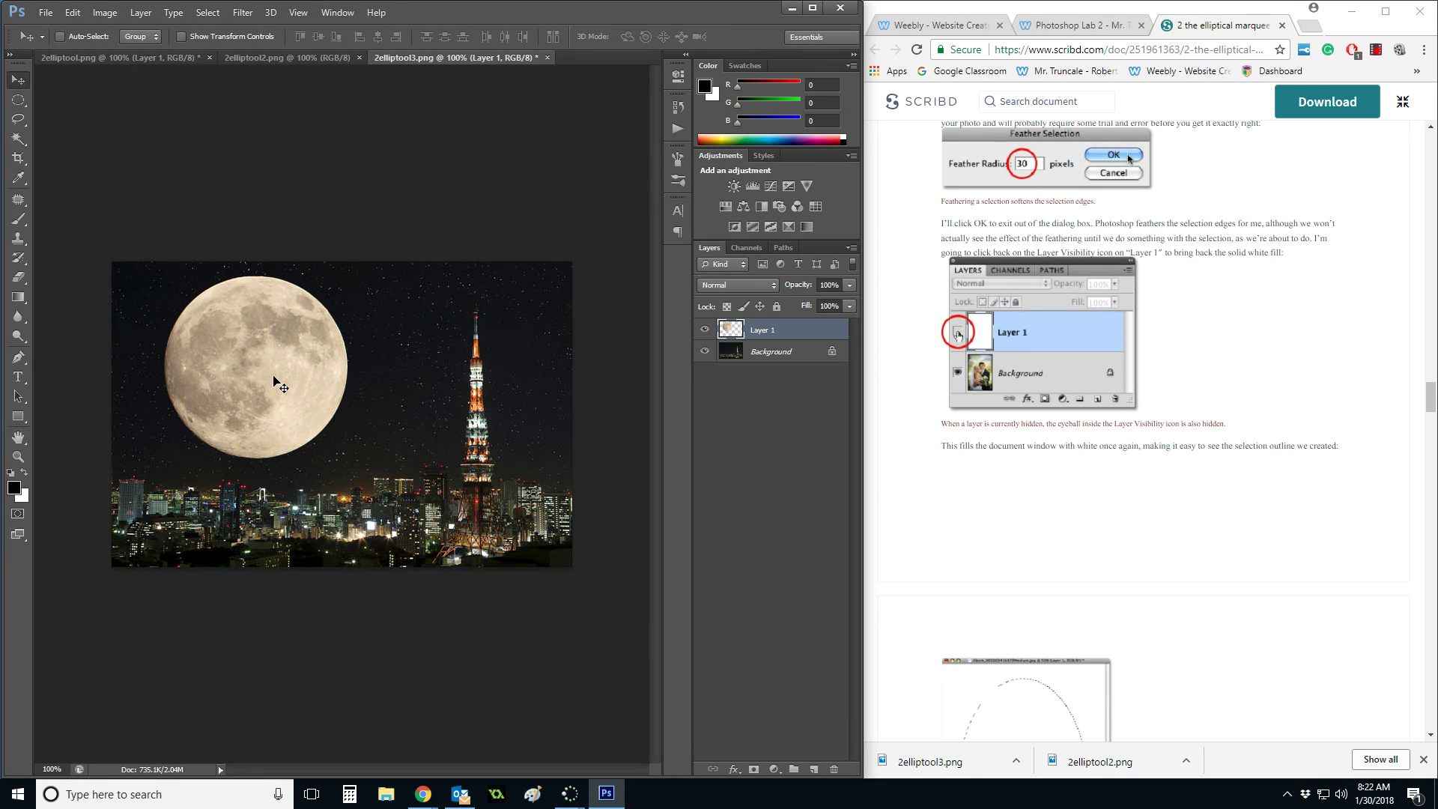
{"action": "key", "text": "ctrl+t"}
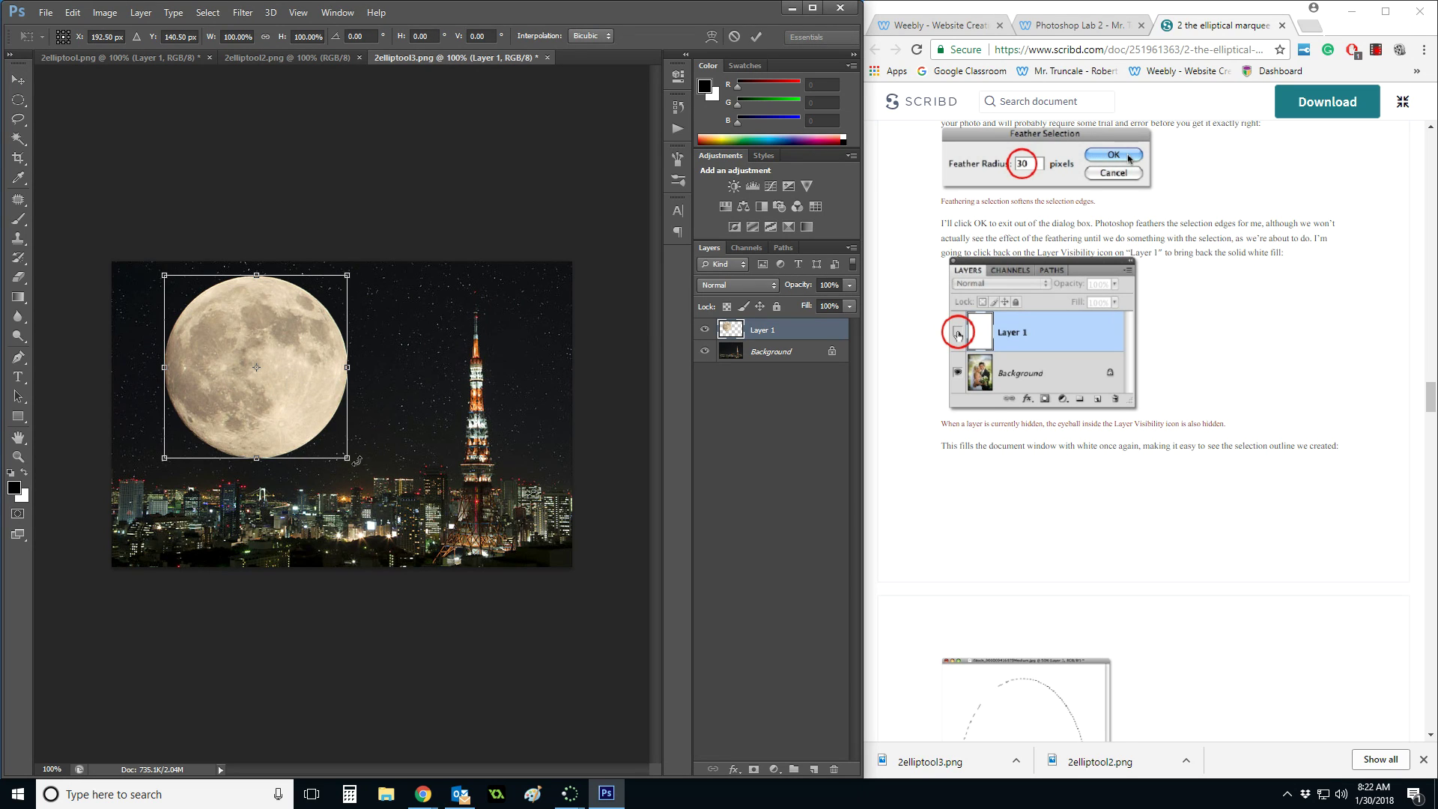
{"action": "left_click_drag", "start_coordinate": [348, 458], "coordinate": [241, 313]}
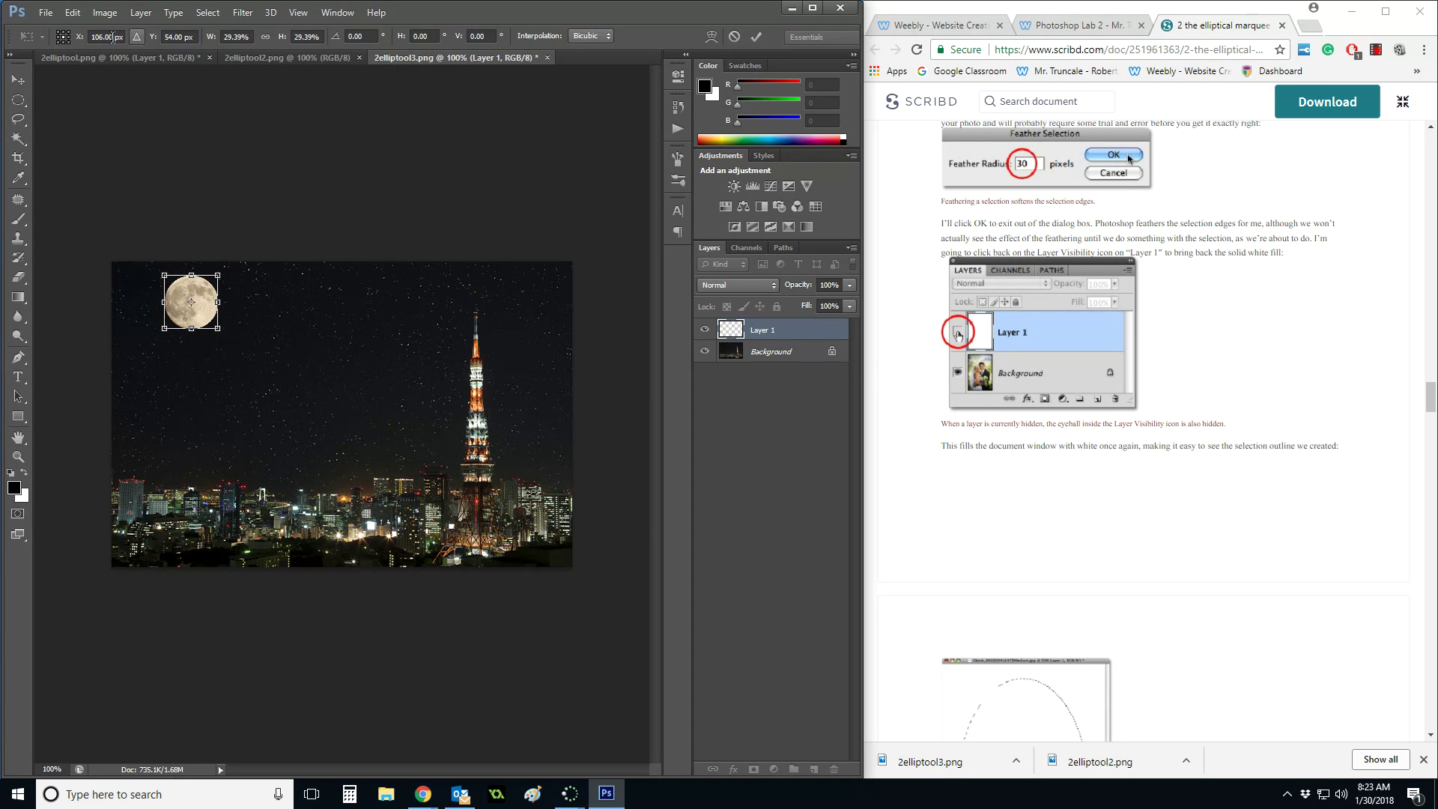
{"action": "key", "text": "Return"}
{"action": "left_click_drag", "start_coordinate": [188, 310], "coordinate": [545, 341]}
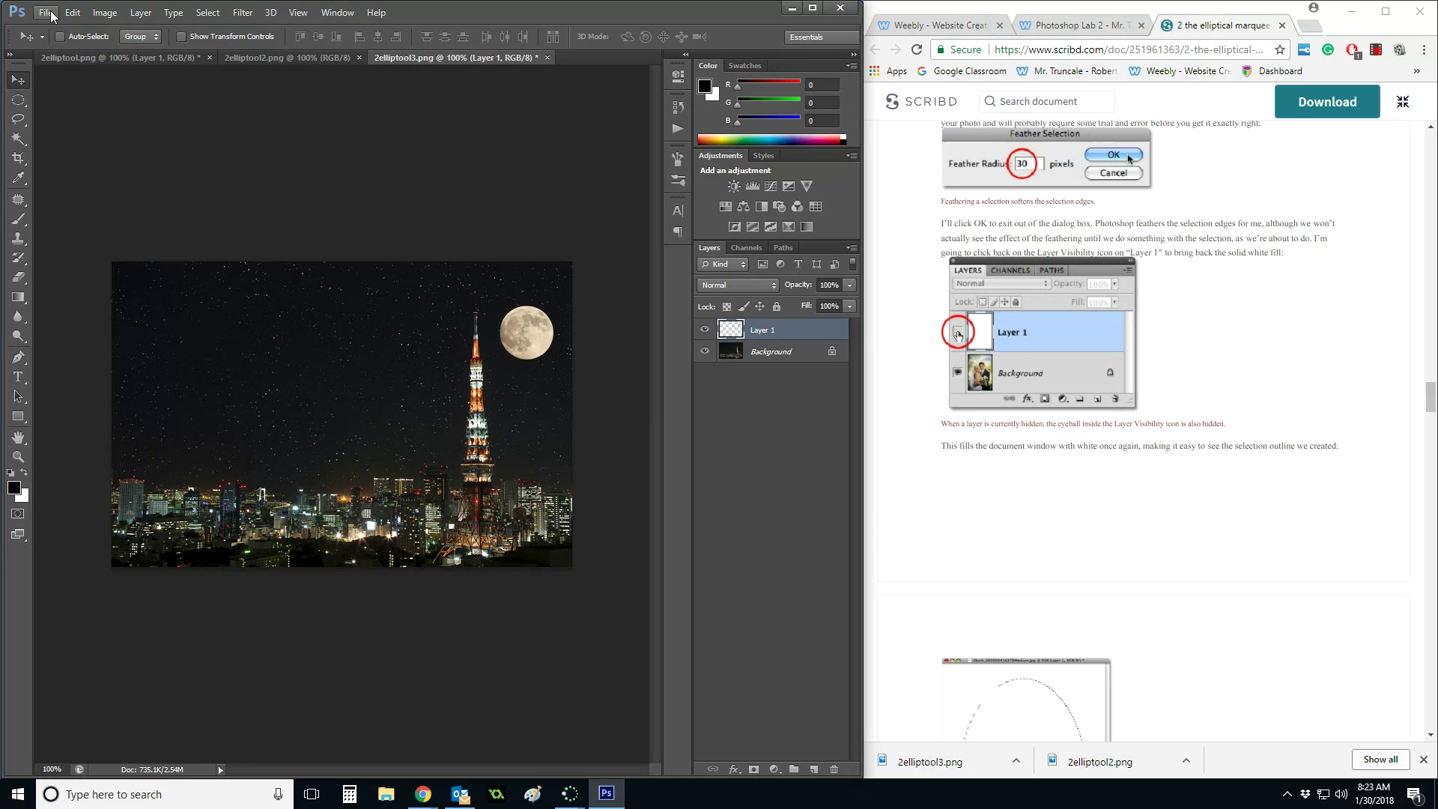
Save a PNG copy of the moon composite to the Desktop as 2elliptool3-done.png, accepting the PNG options.
{"action": "left_click", "coordinate": [43, 14]}
{"action": "left_click", "coordinate": [81, 195]}
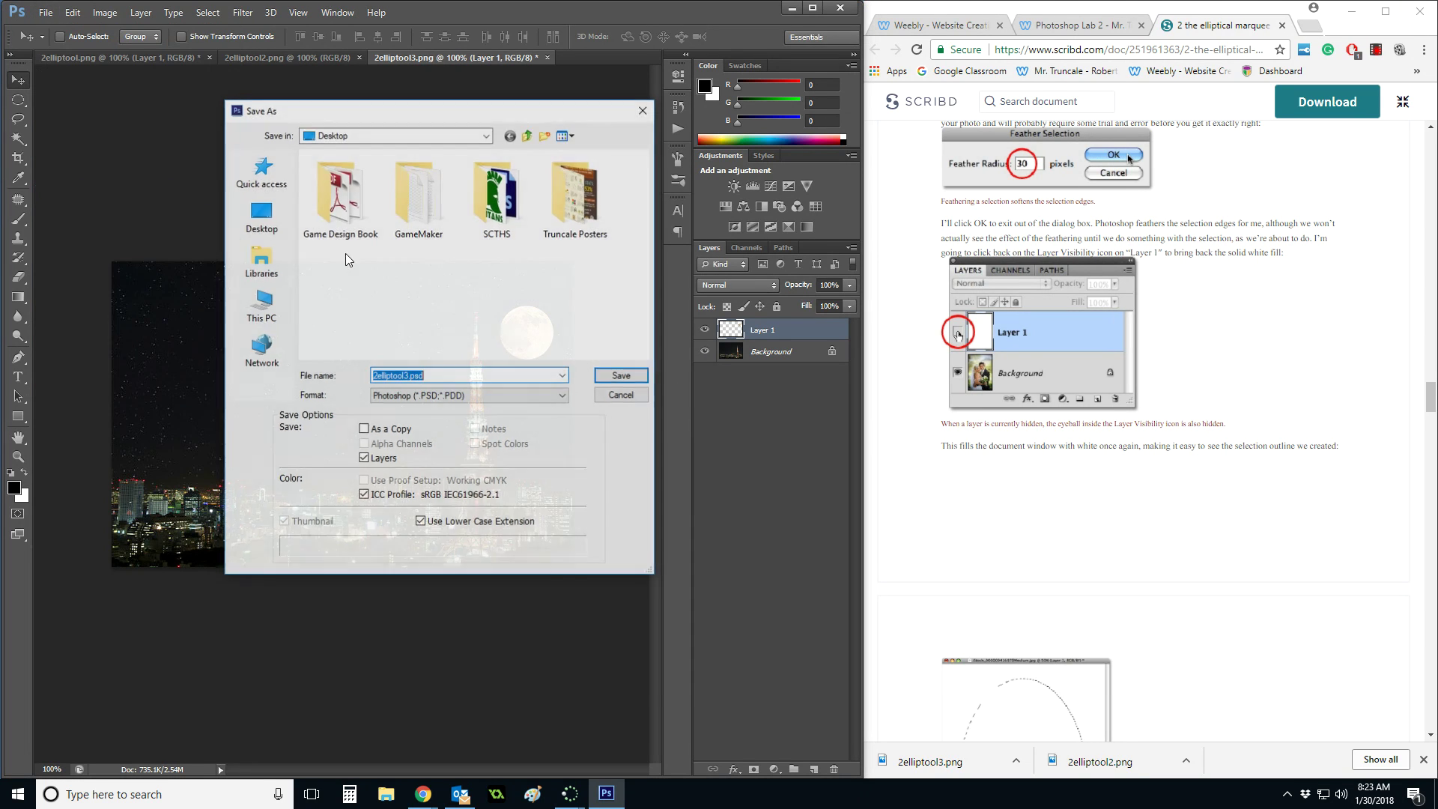
{"action": "left_click", "coordinate": [407, 377]}
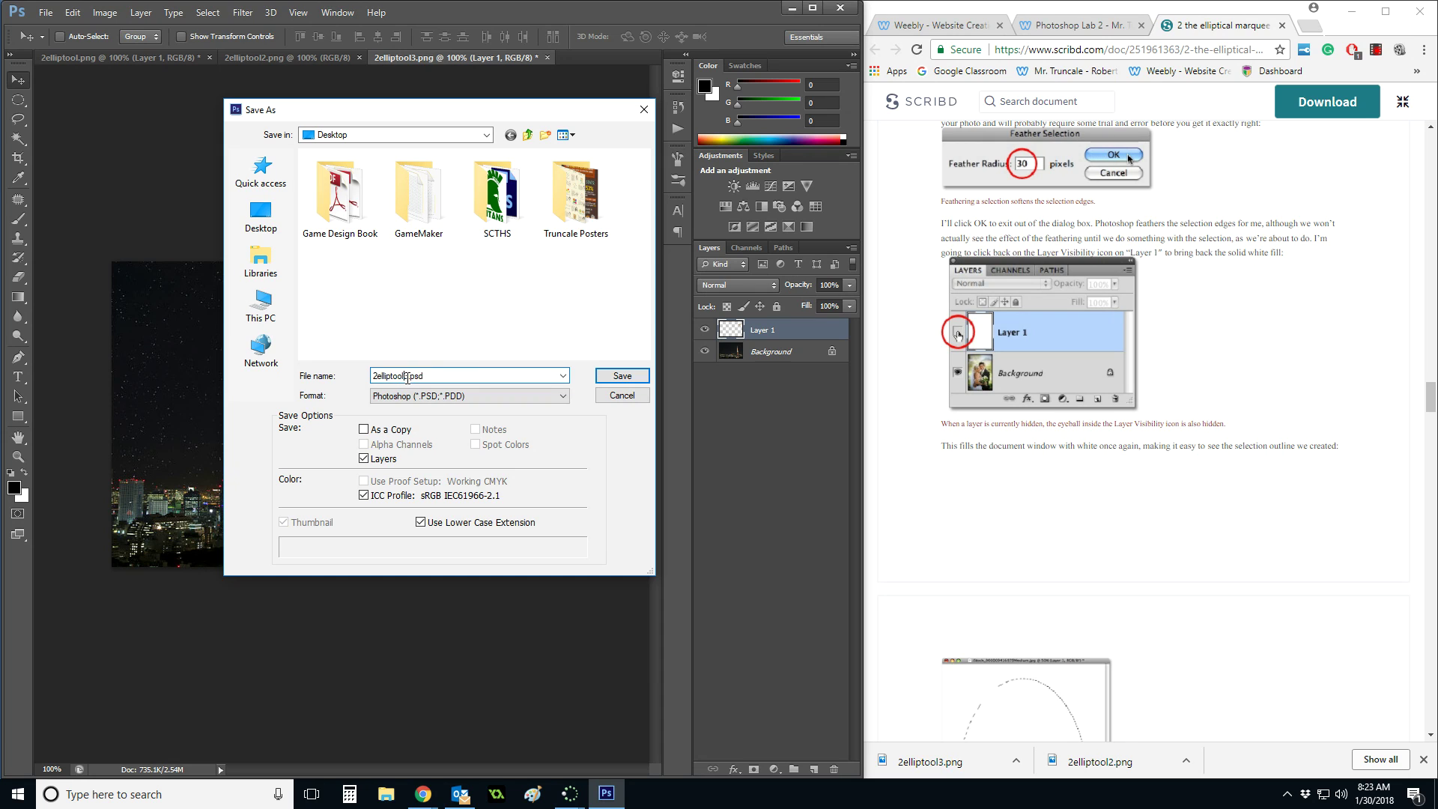
{"action": "left_click", "coordinate": [432, 396]}
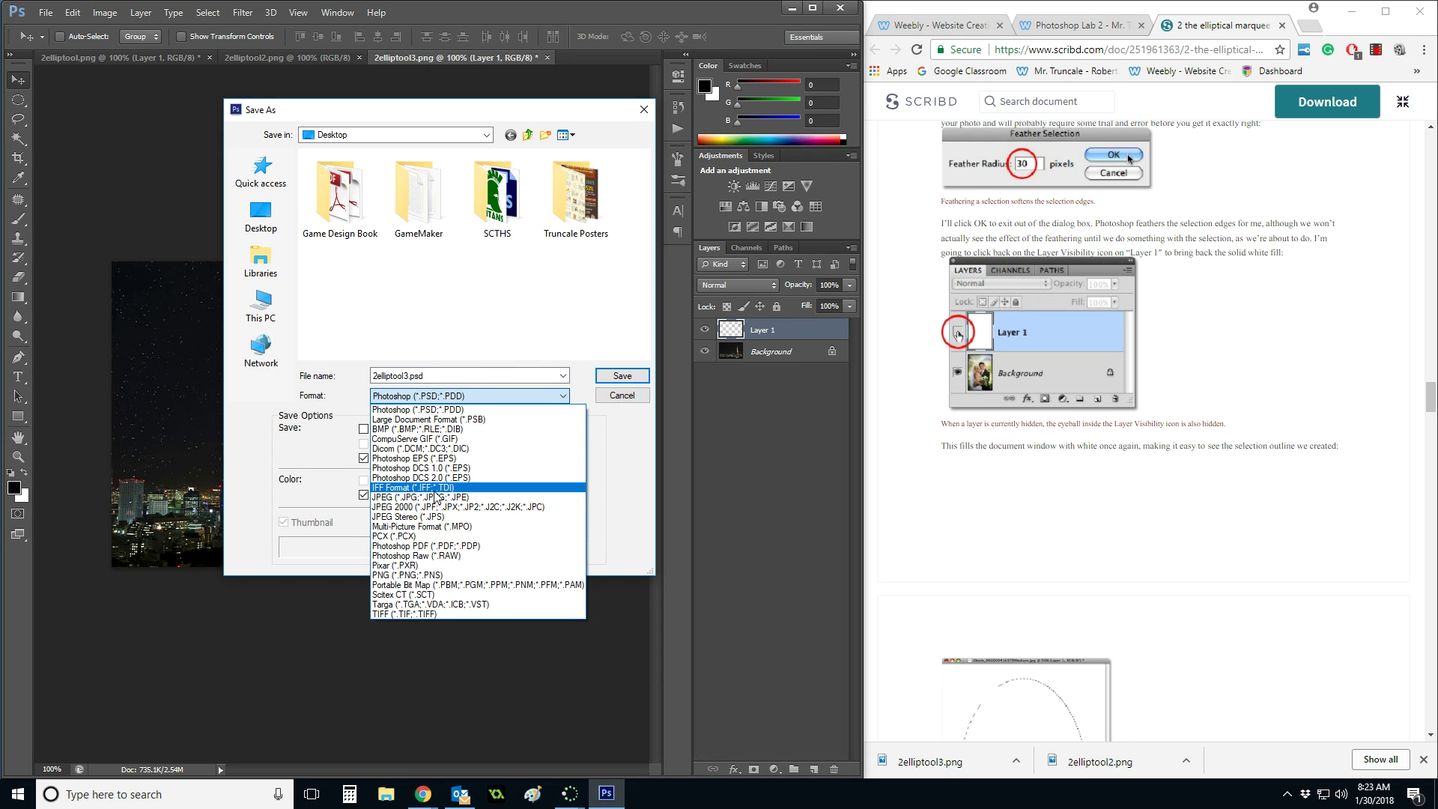
{"action": "left_click", "coordinate": [428, 576]}
{"action": "double_click", "coordinate": [417, 381]}
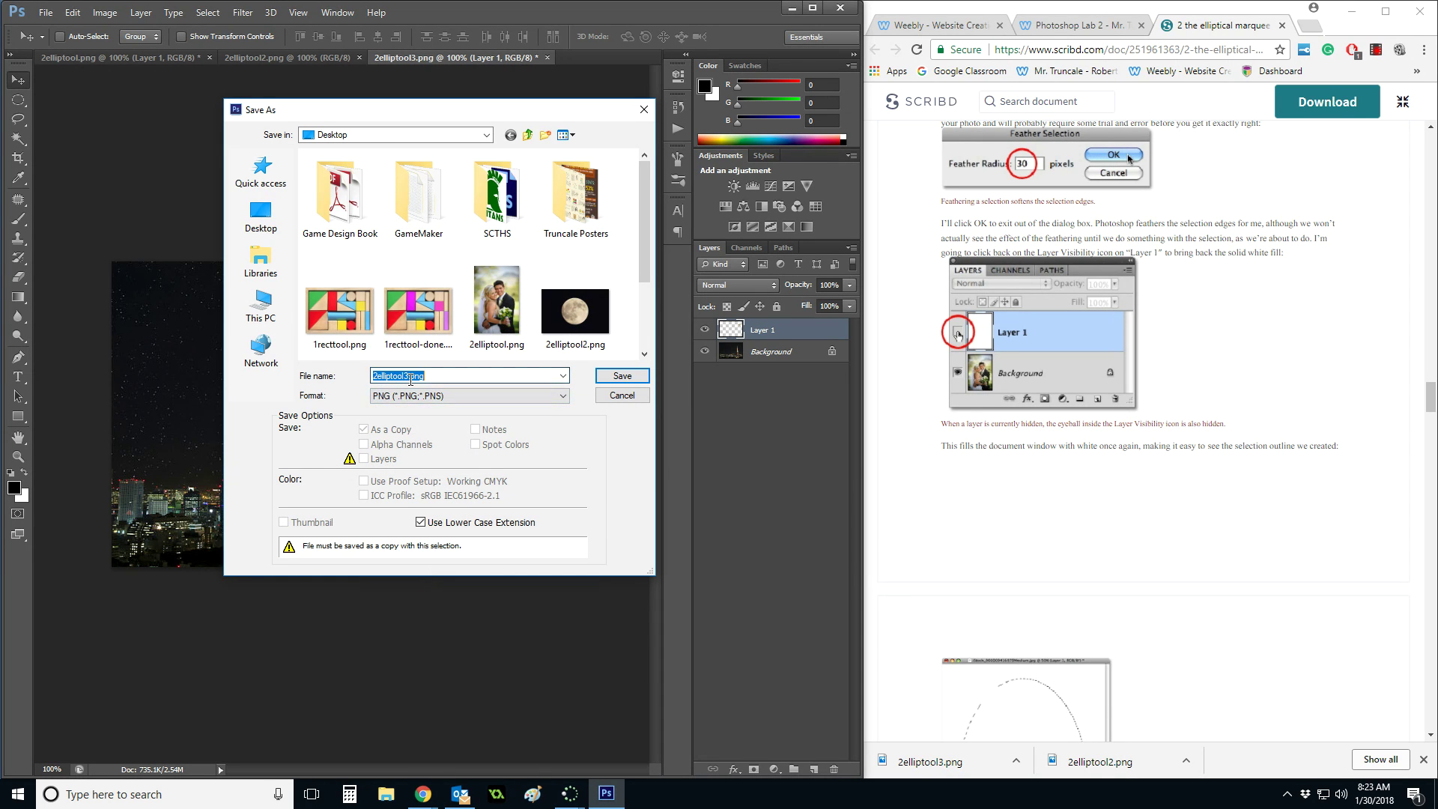
{"action": "left_click", "coordinate": [417, 380]}
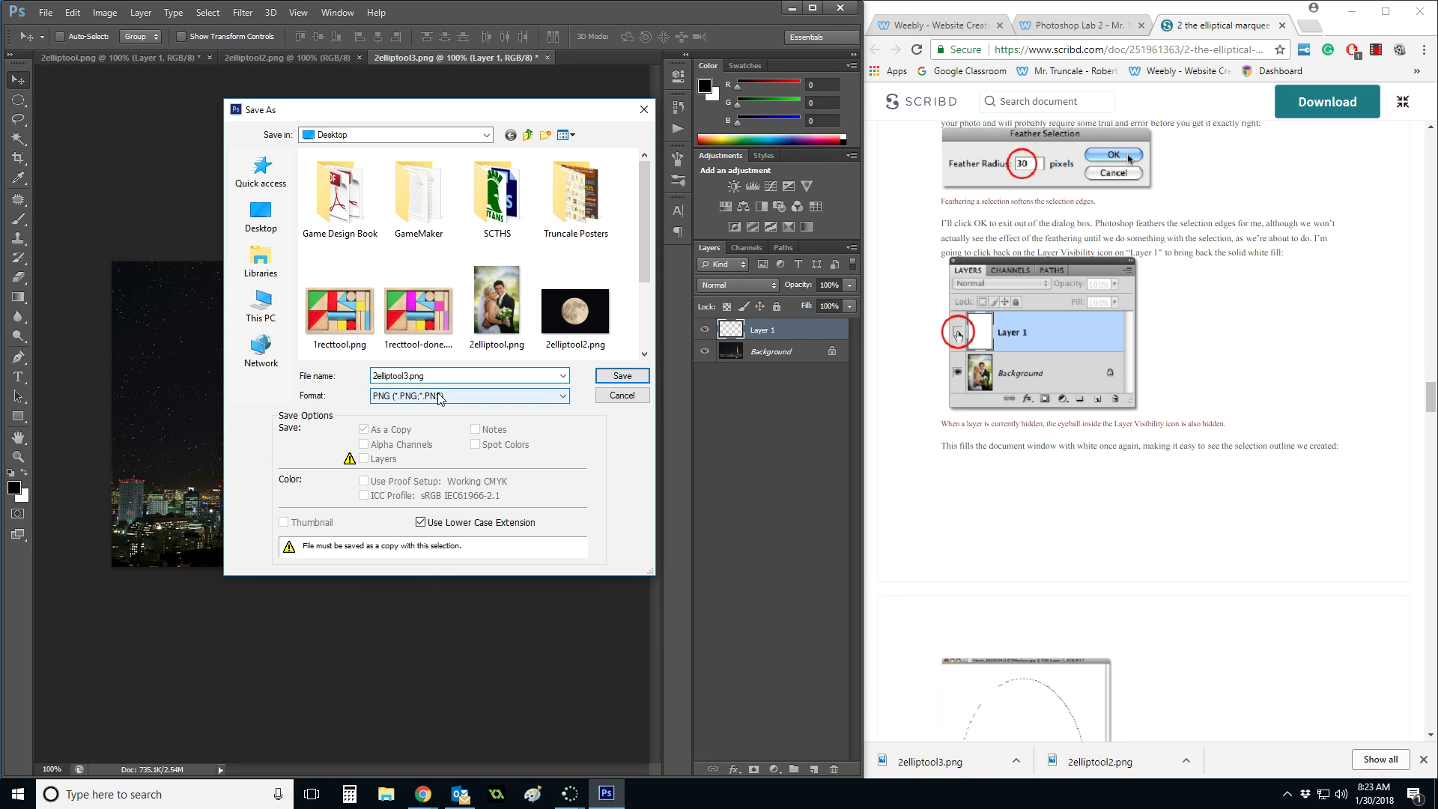
{"action": "type", "text": "-done"}
{"action": "scroll", "coordinate": [447, 248], "scroll_direction": "down", "scroll_amount": 2}
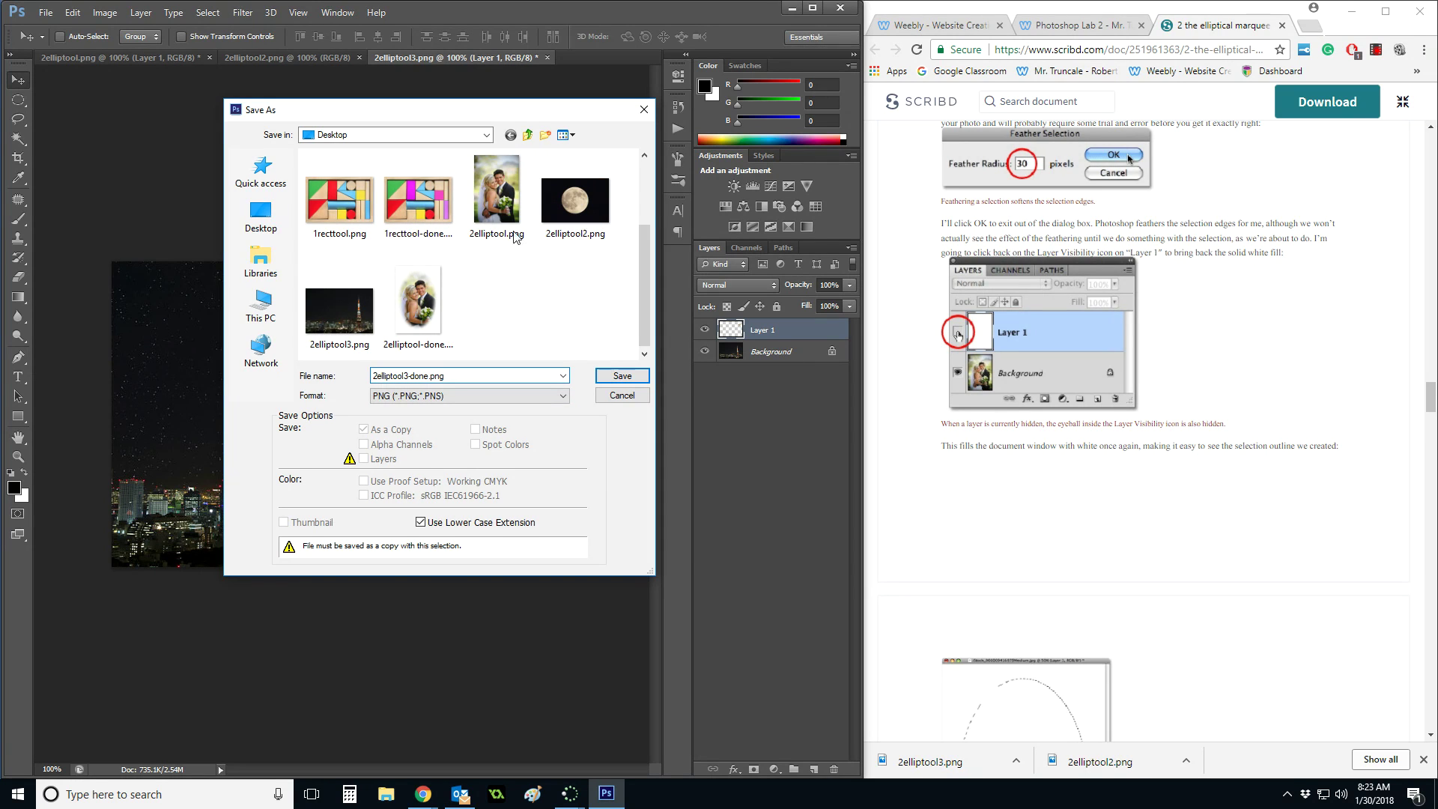
{"action": "left_click", "coordinate": [629, 375]}
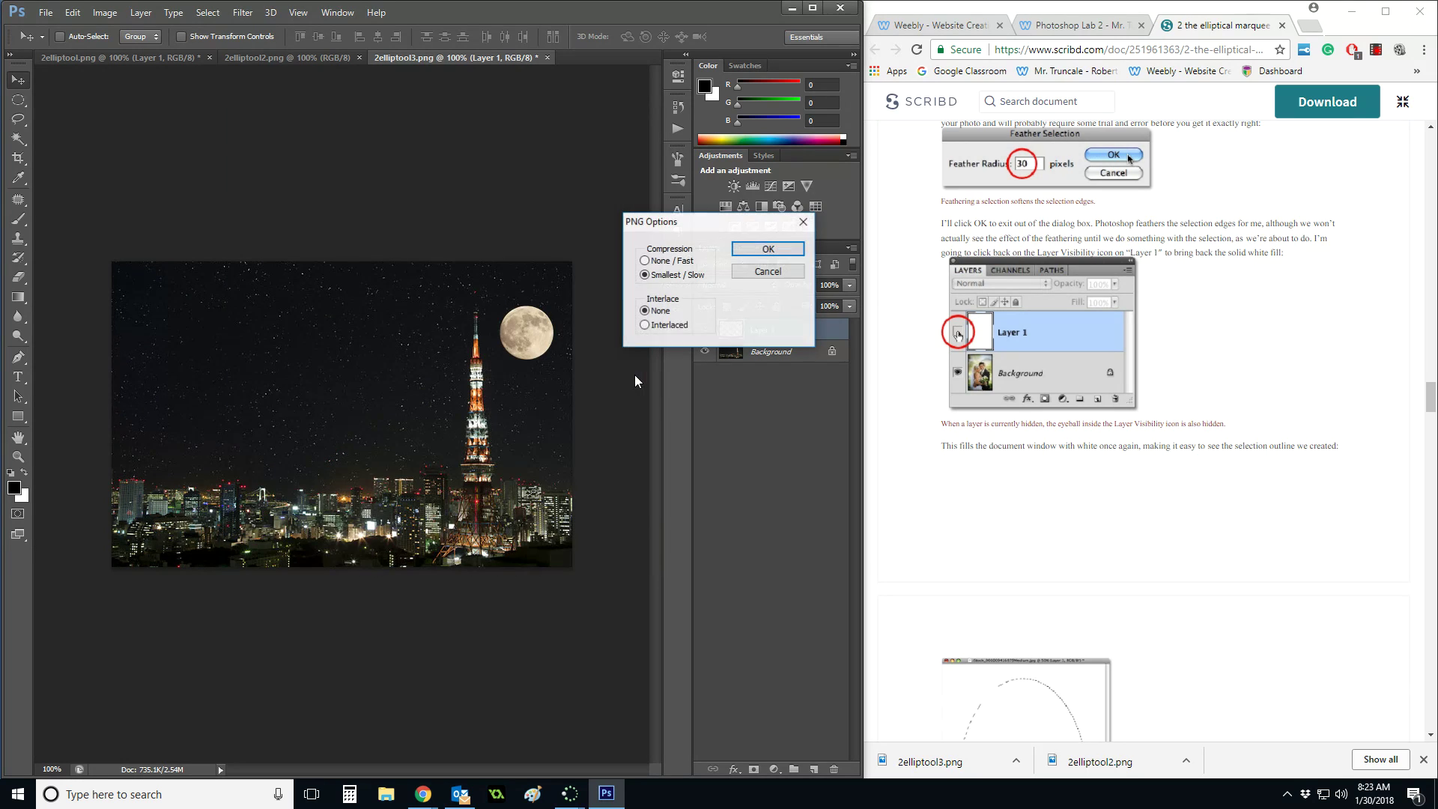
{"action": "left_click", "coordinate": [753, 255]}
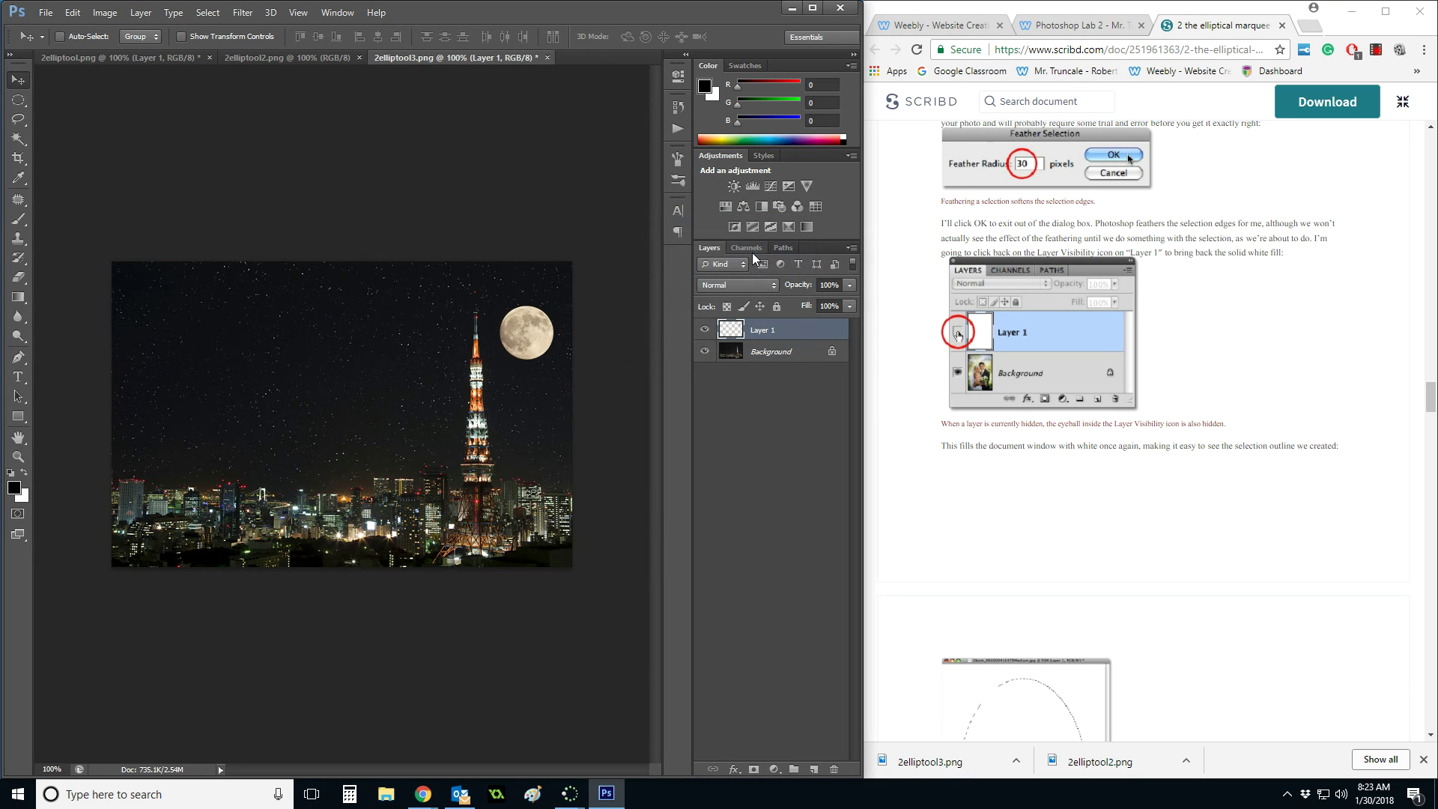
Switch to Chrome, close the Scribd tutorial page, and maximize the browser window.
{"action": "left_click", "coordinate": [1284, 27]}
{"action": "left_click", "coordinate": [1382, 13]}
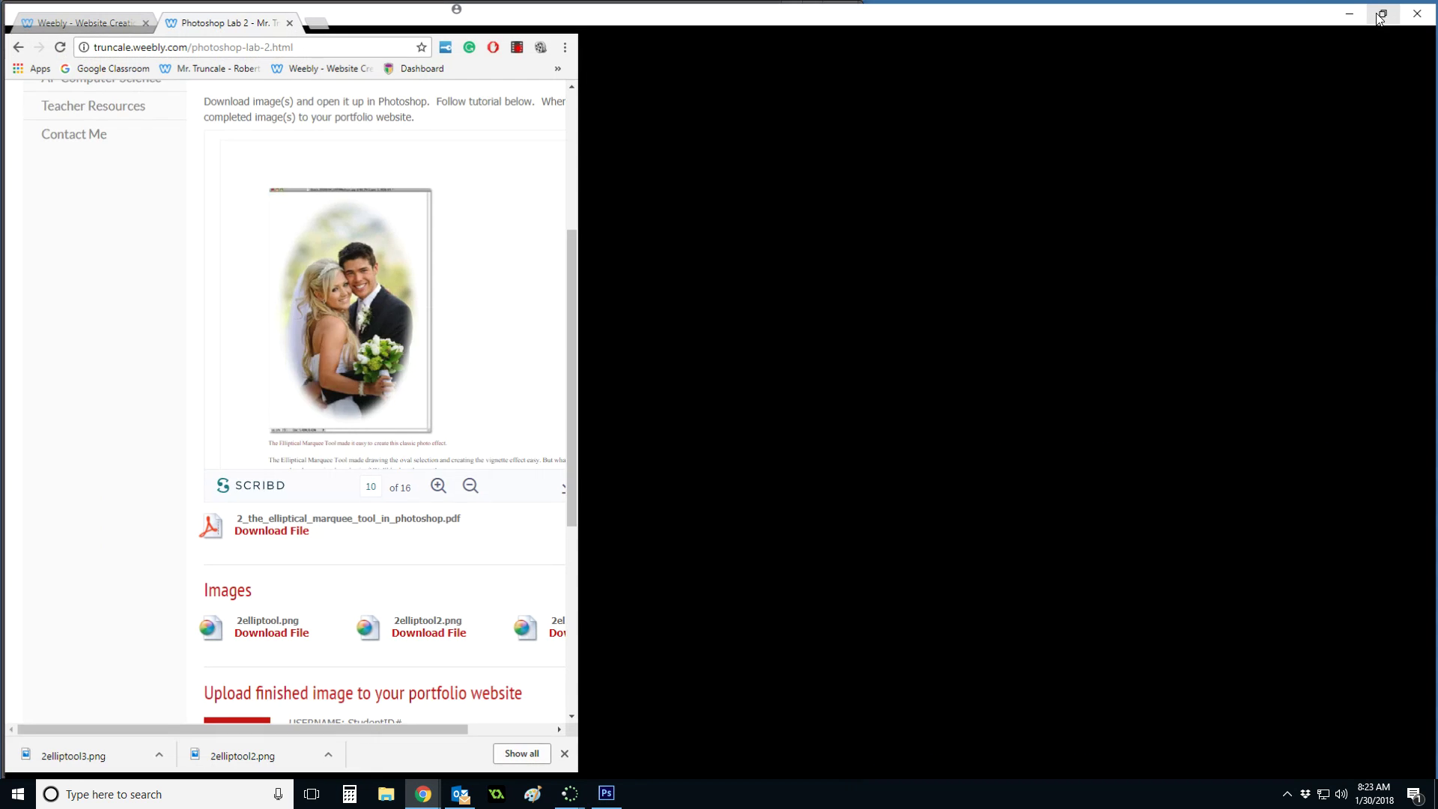
{"action": "scroll", "coordinate": [420, 218], "scroll_direction": "up", "scroll_amount": 5}
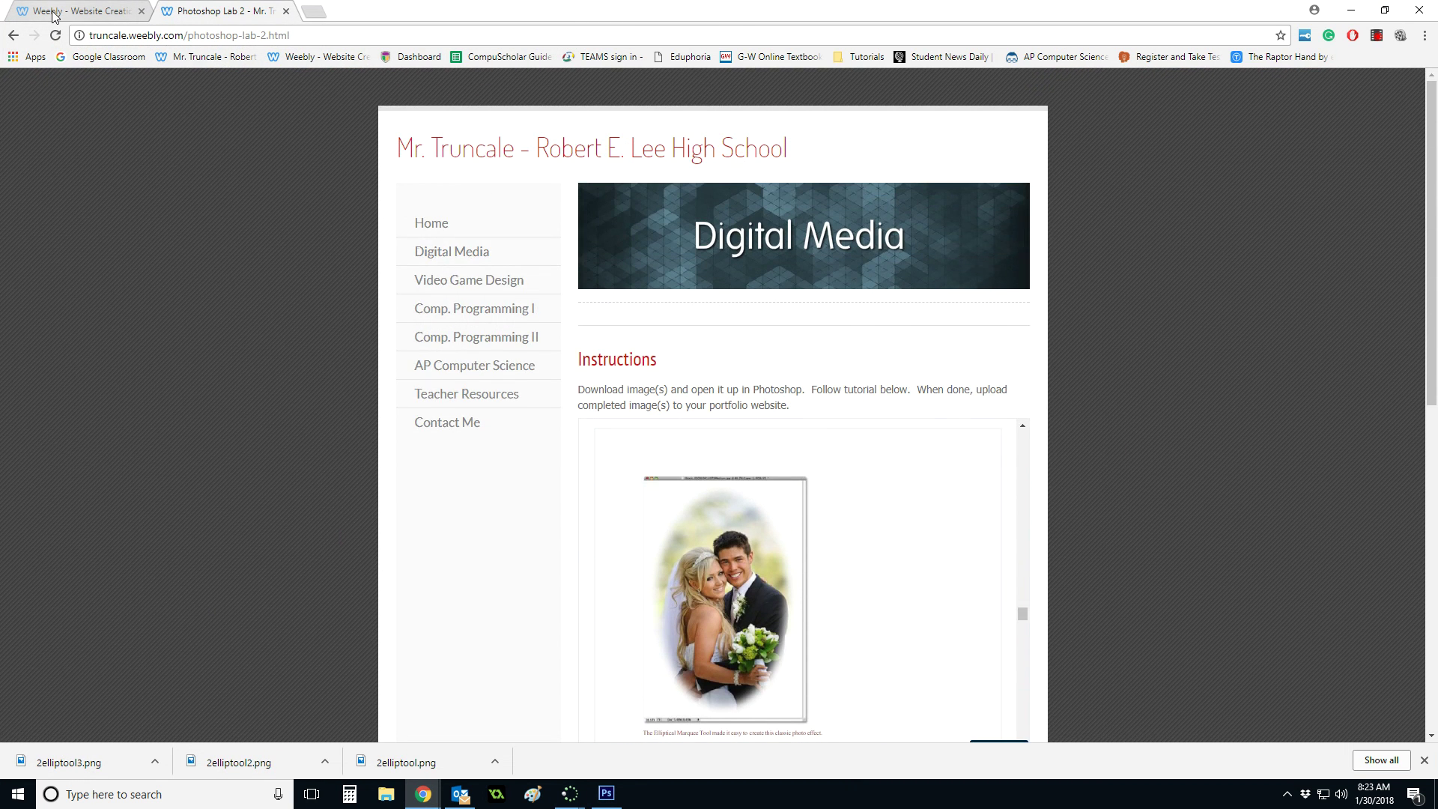
Leave the current site in Weebly, open the # REL Digital Media site for editing, and go to its Photoshop page.
{"action": "left_click", "coordinate": [54, 14]}
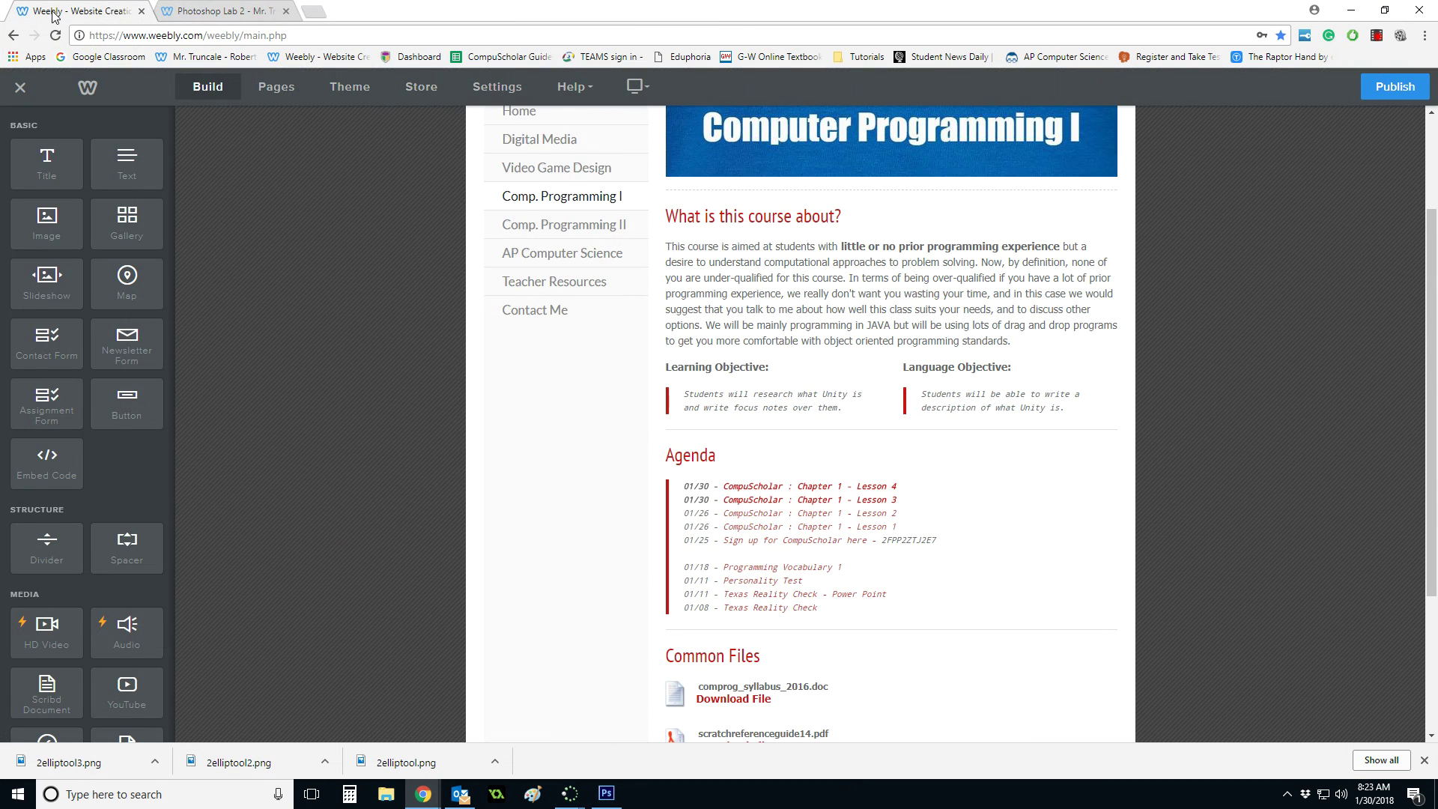
{"action": "left_click", "coordinate": [20, 89]}
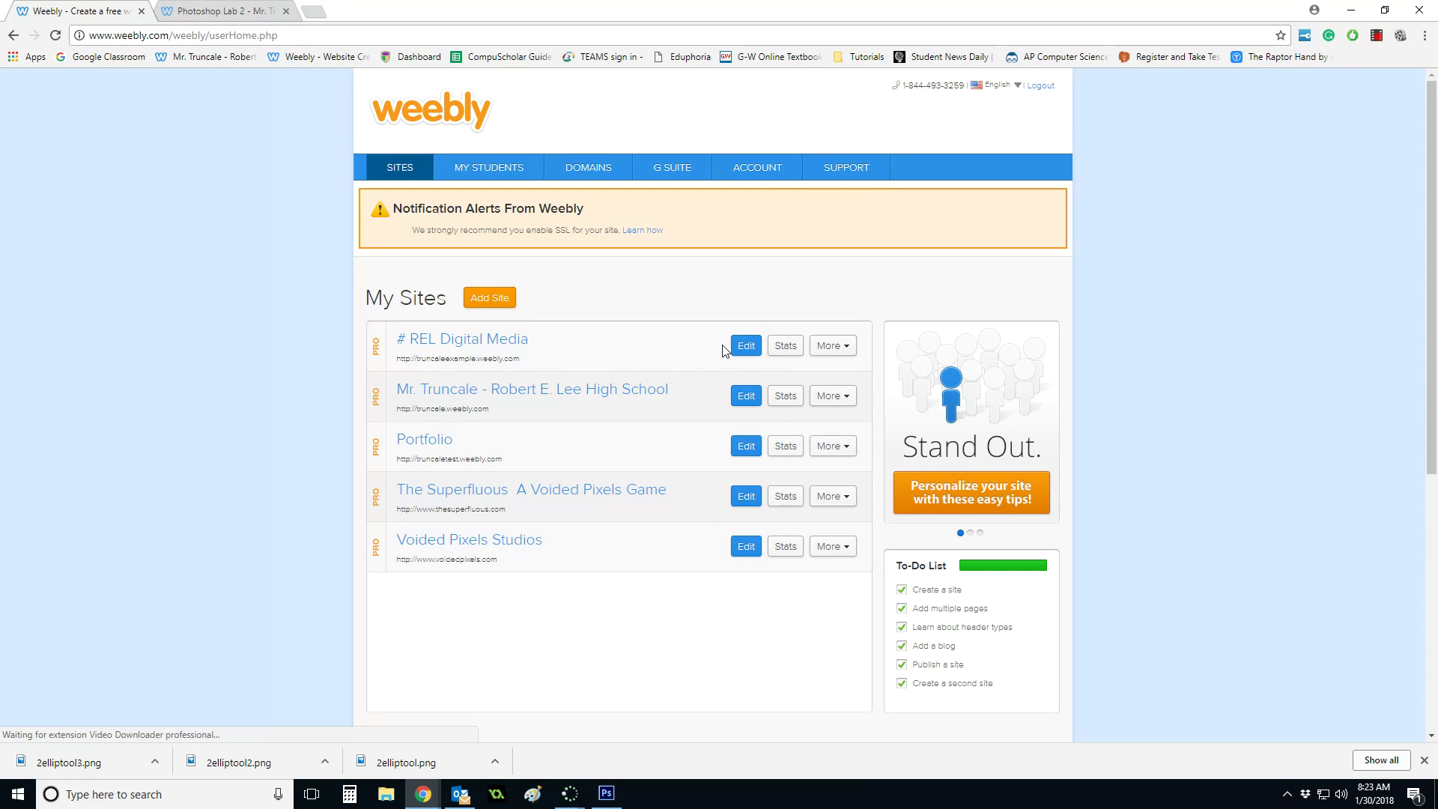
{"action": "left_click", "coordinate": [746, 345]}
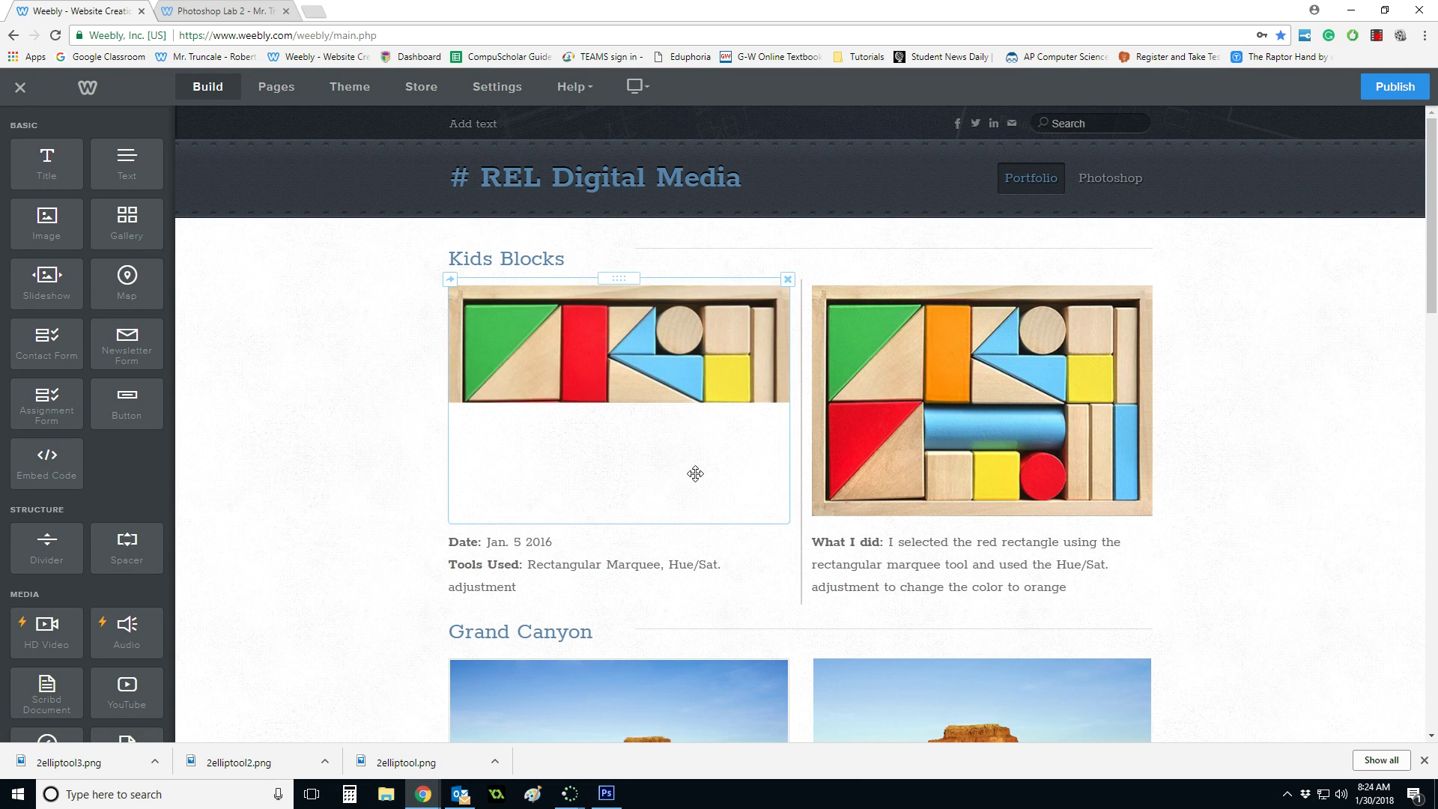
{"action": "left_click", "coordinate": [1108, 178]}
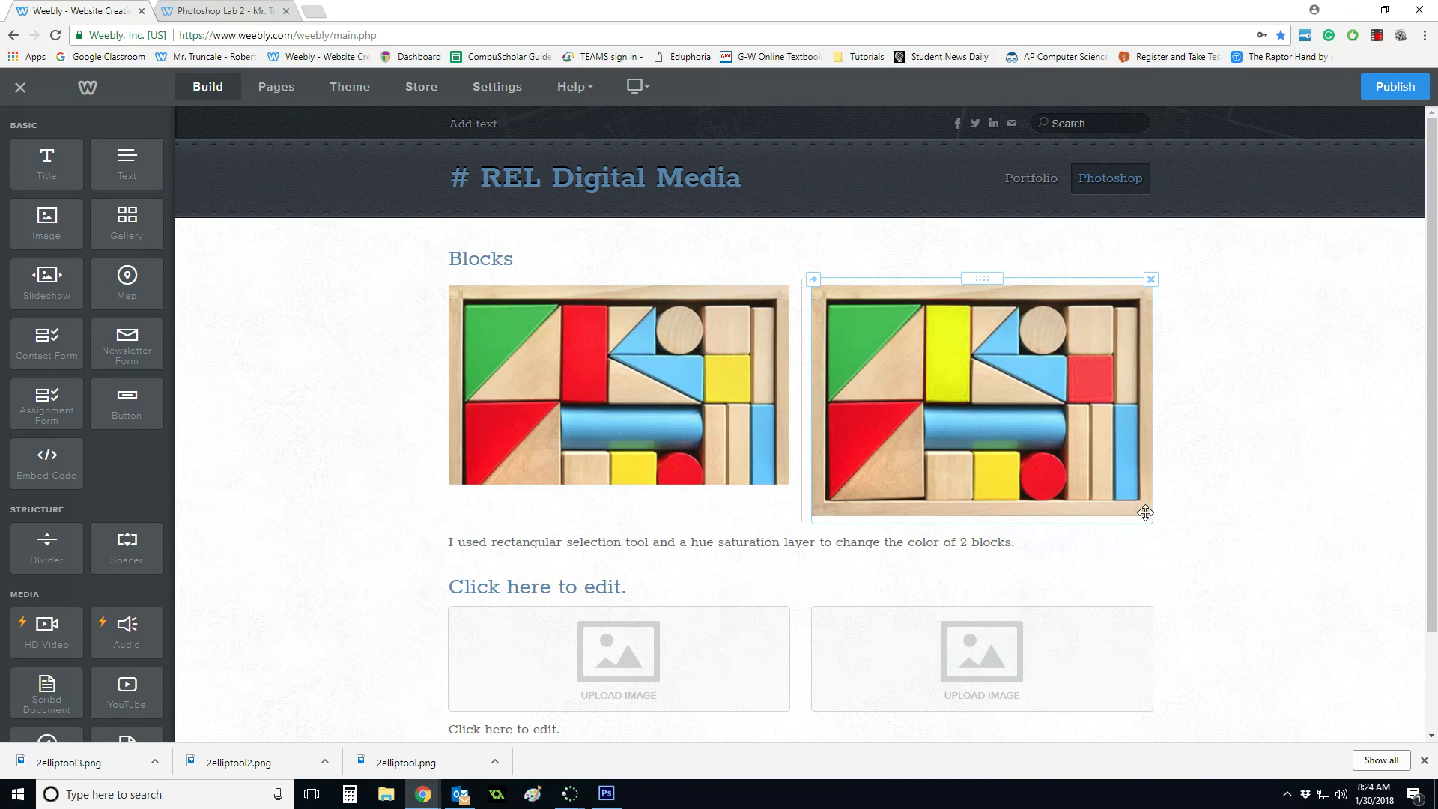
Delete the empty title, both image placeholders and the blank text element below the Blocks section.
{"action": "scroll", "coordinate": [1145, 513], "scroll_direction": "down", "scroll_amount": 2}
{"action": "left_click", "coordinate": [1151, 442]}
{"action": "left_click", "coordinate": [1135, 411]}
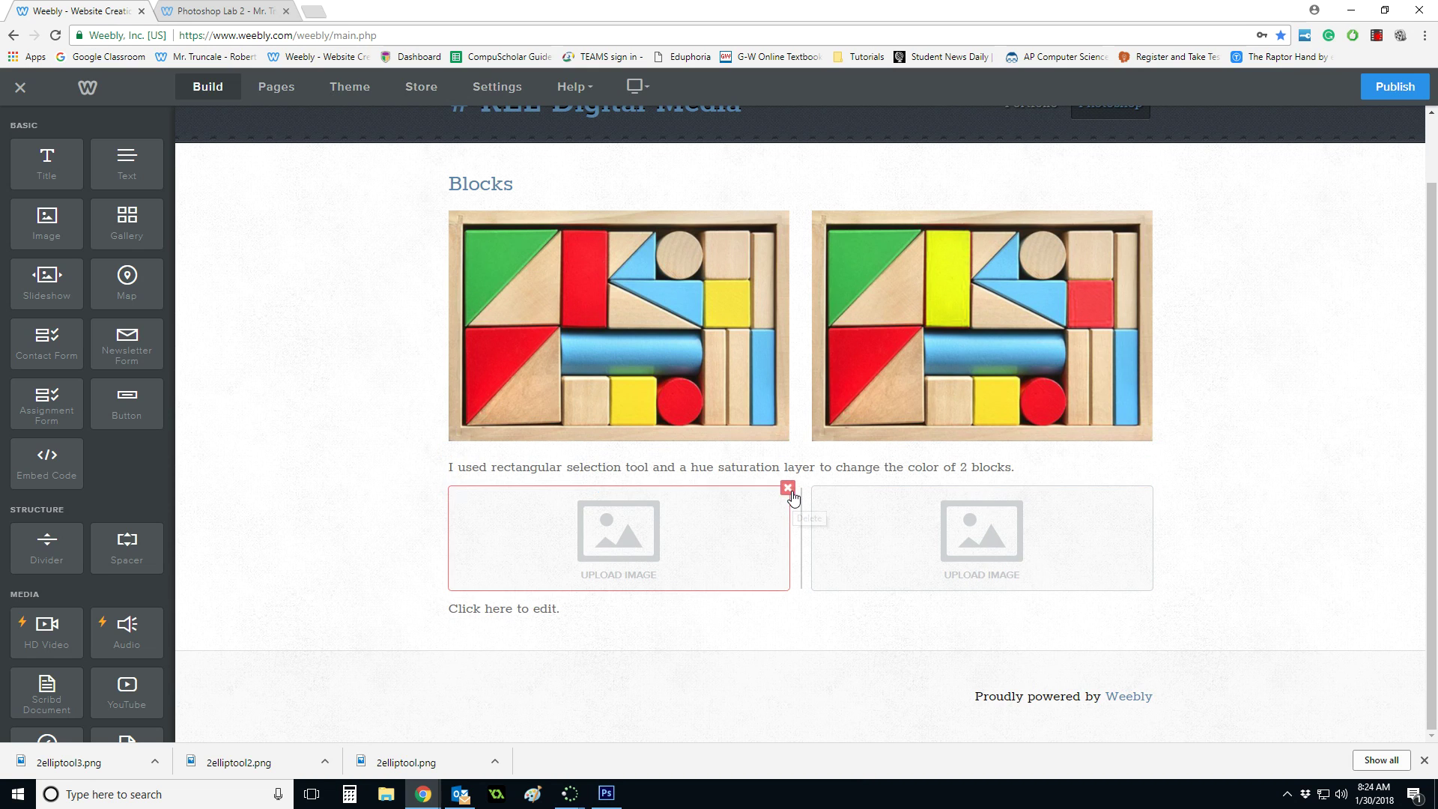
{"action": "left_click", "coordinate": [788, 487]}
{"action": "left_click", "coordinate": [753, 439]}
{"action": "left_click", "coordinate": [1150, 488]}
{"action": "left_click", "coordinate": [1127, 458]}
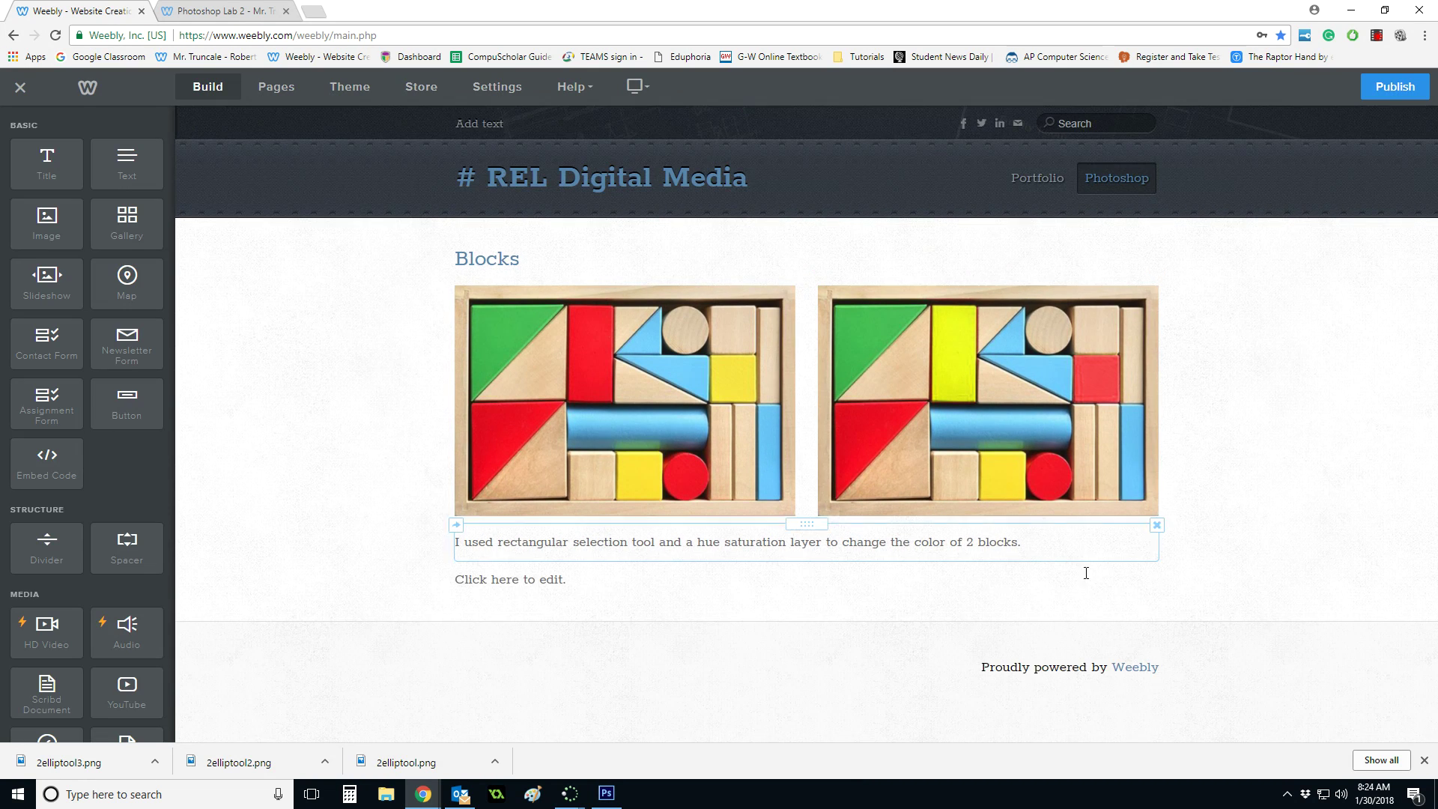
{"action": "left_click", "coordinate": [1154, 570]}
{"action": "left_click", "coordinate": [1120, 516]}
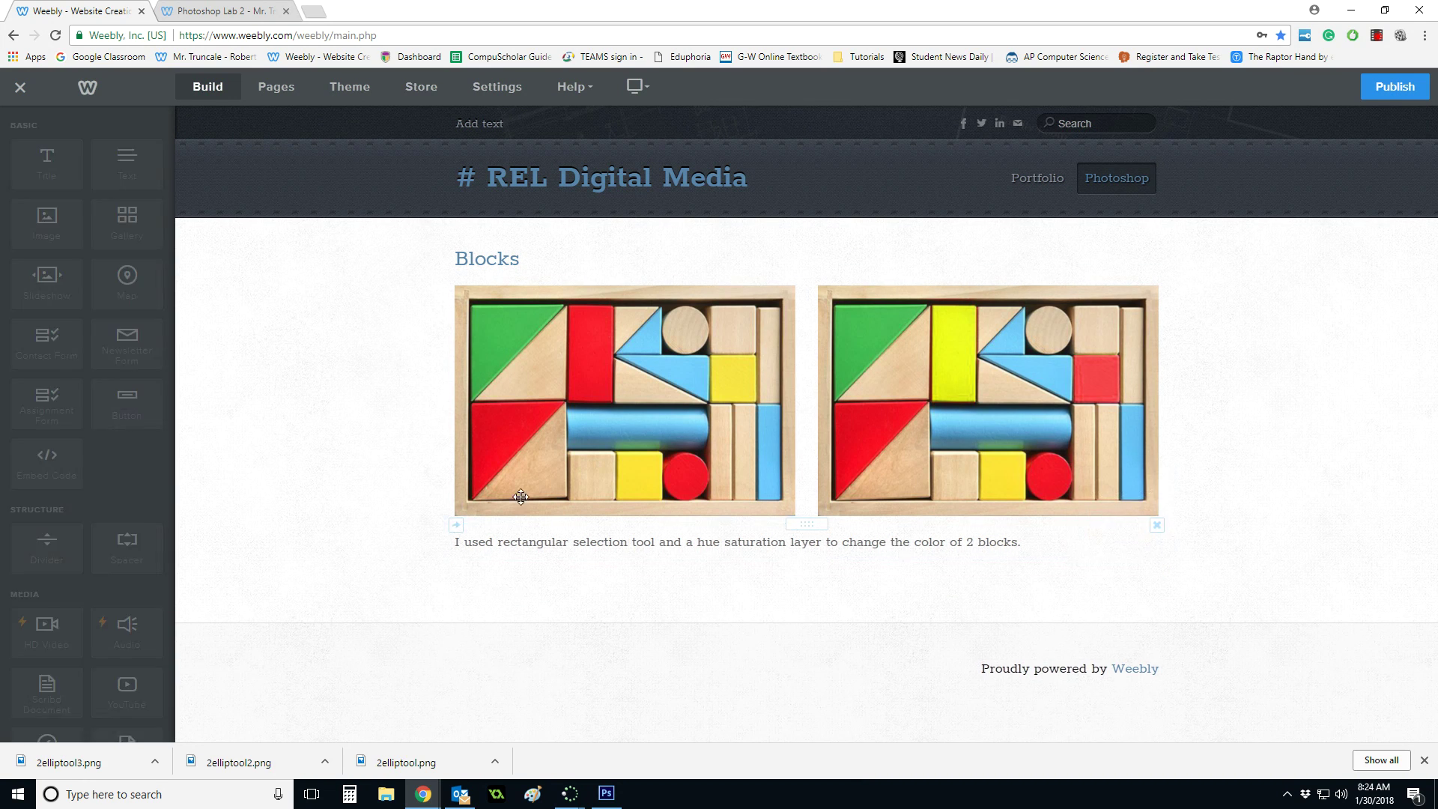
Add a Title element below the Blocks description and enter "Wedding Couple" as its text.
{"action": "left_click_drag", "start_coordinate": [36, 170], "coordinate": [736, 597]}
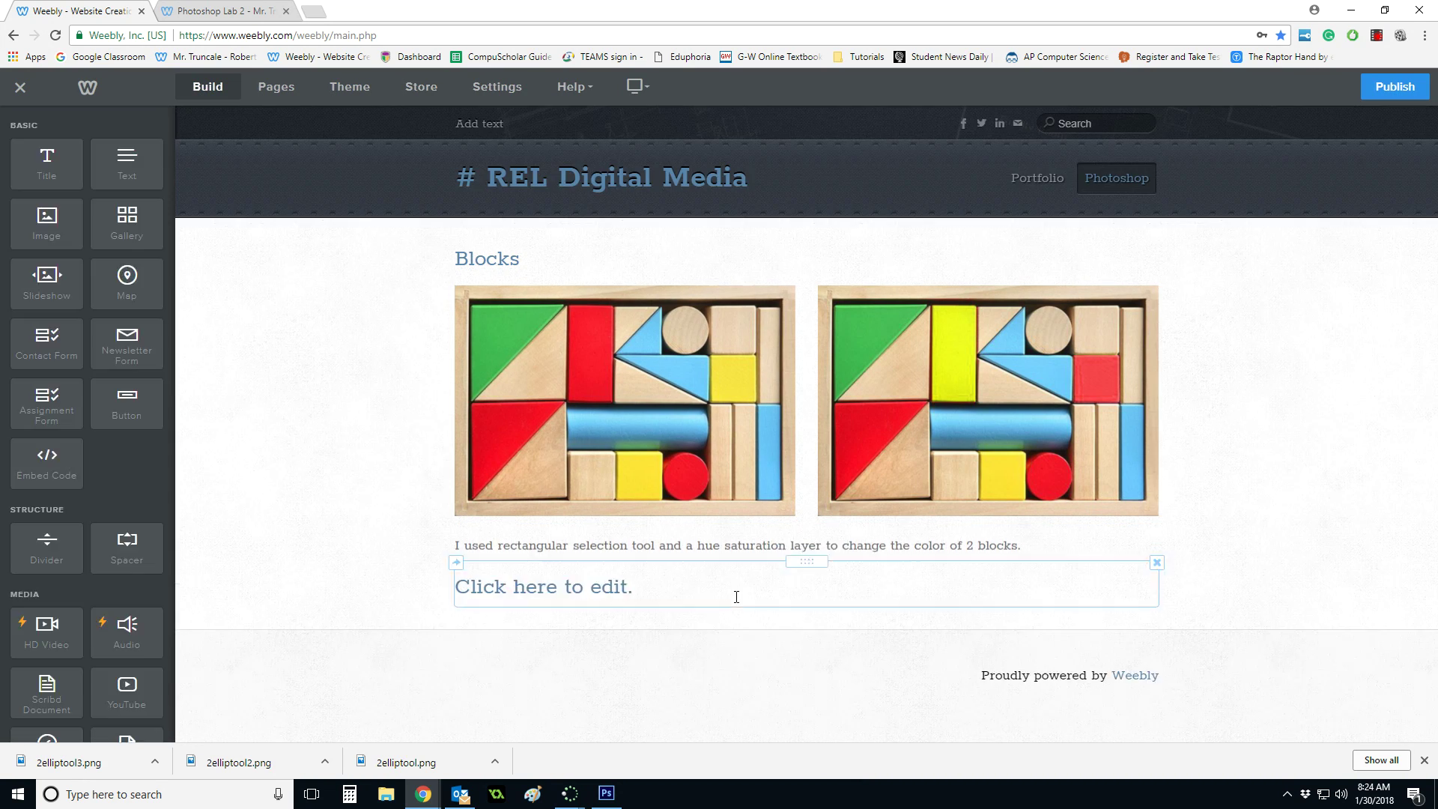
{"action": "left_click", "coordinate": [736, 597]}
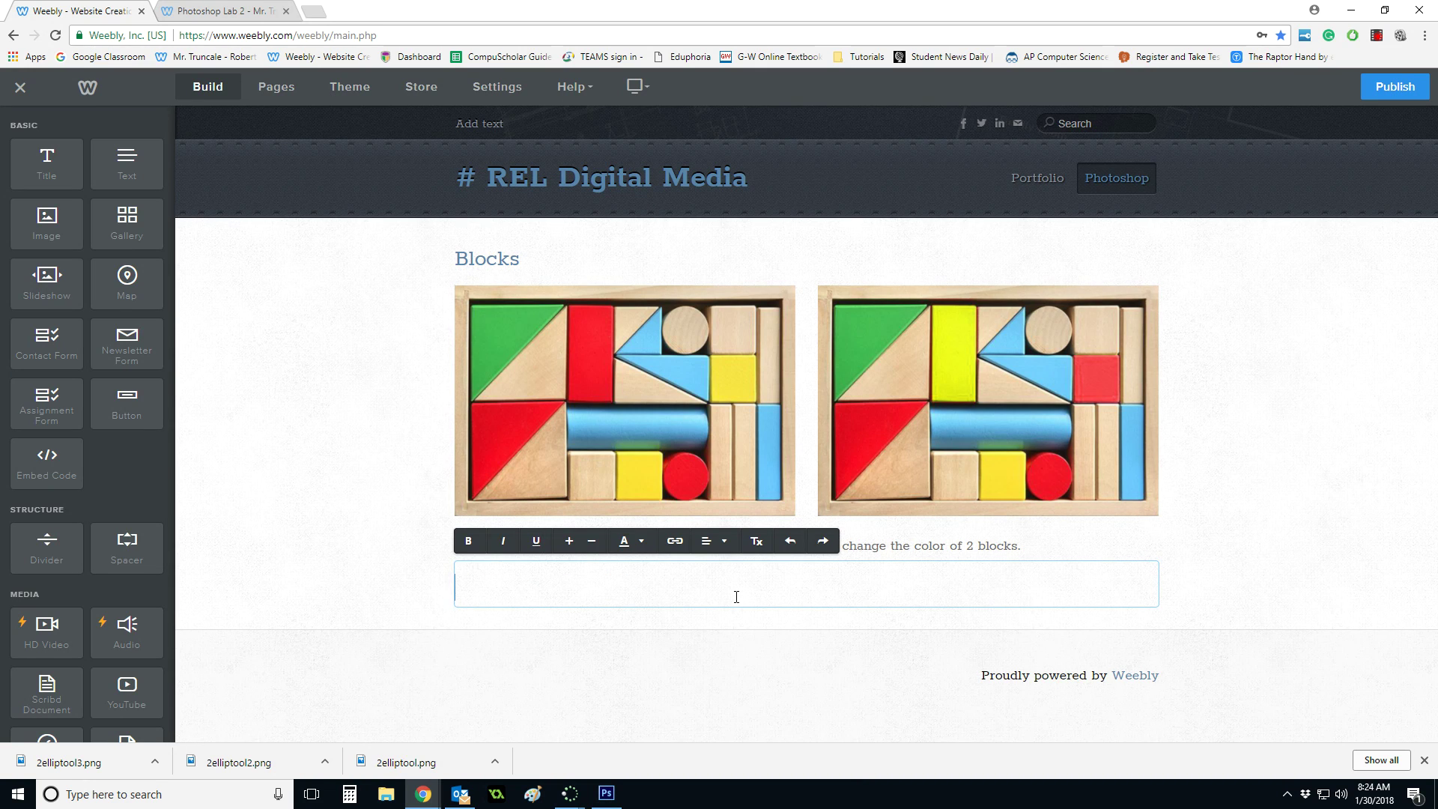
{"action": "type", "text": "W"}
{"action": "type", "text": "eed"}
{"action": "key", "text": "BackSpace"}
{"action": "key", "text": "BackSpace"}
{"action": "type", "text": "dding Couple"}
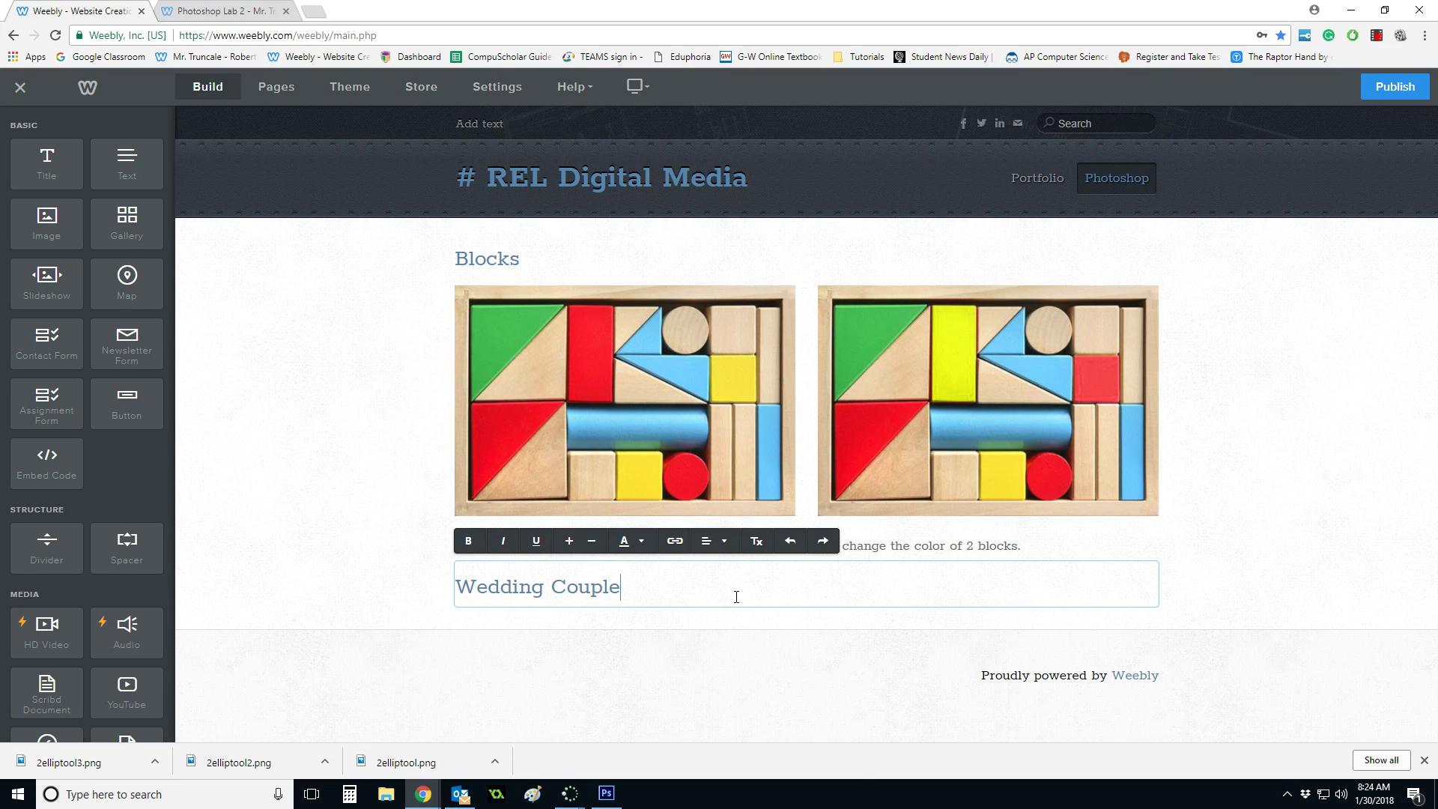
{"action": "left_click", "coordinate": [737, 639]}
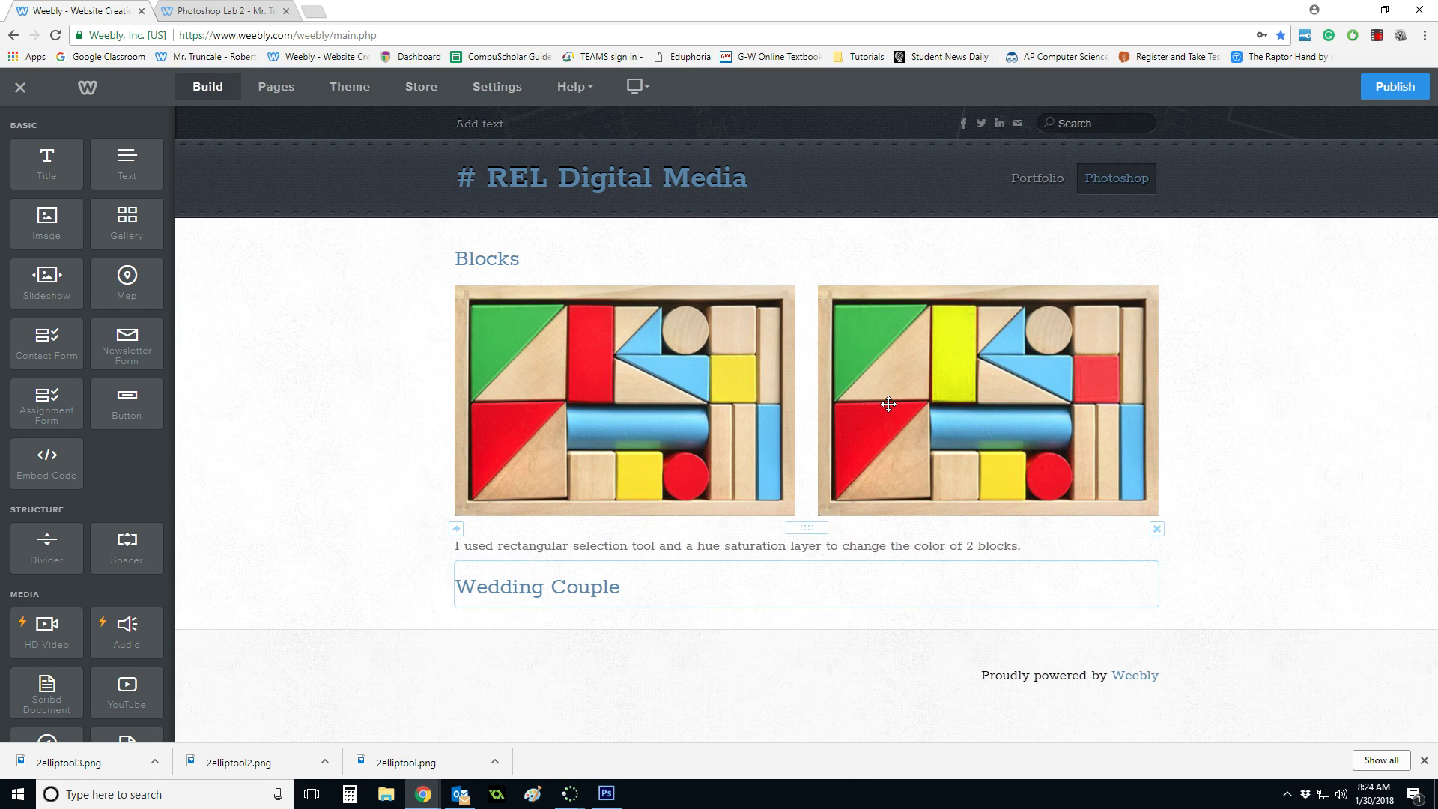
Place two Image elements side by side below the Wedding Couple title.
{"action": "left_click_drag", "start_coordinate": [46, 221], "coordinate": [762, 610]}
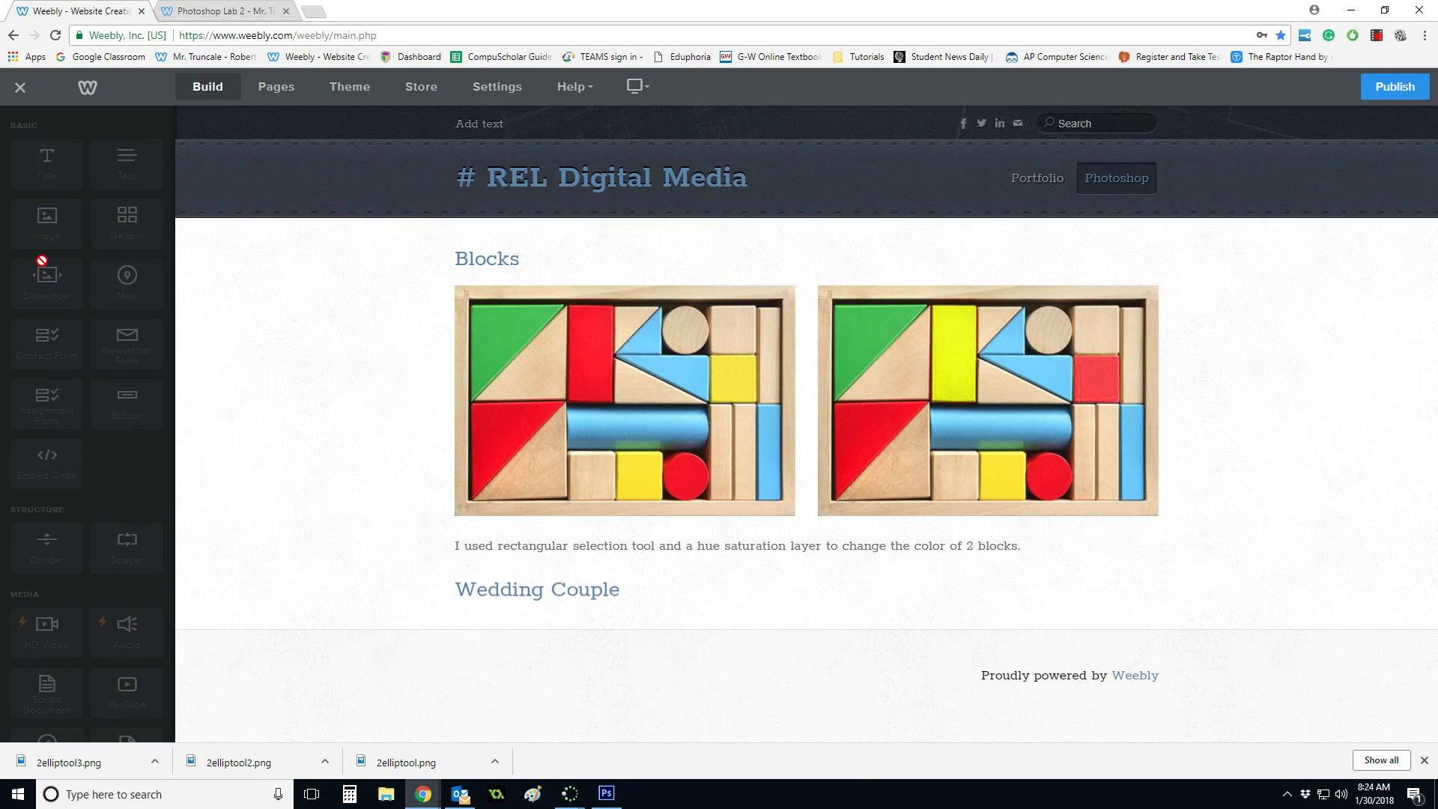
{"action": "left_click_drag", "start_coordinate": [48, 229], "coordinate": [413, 659]}
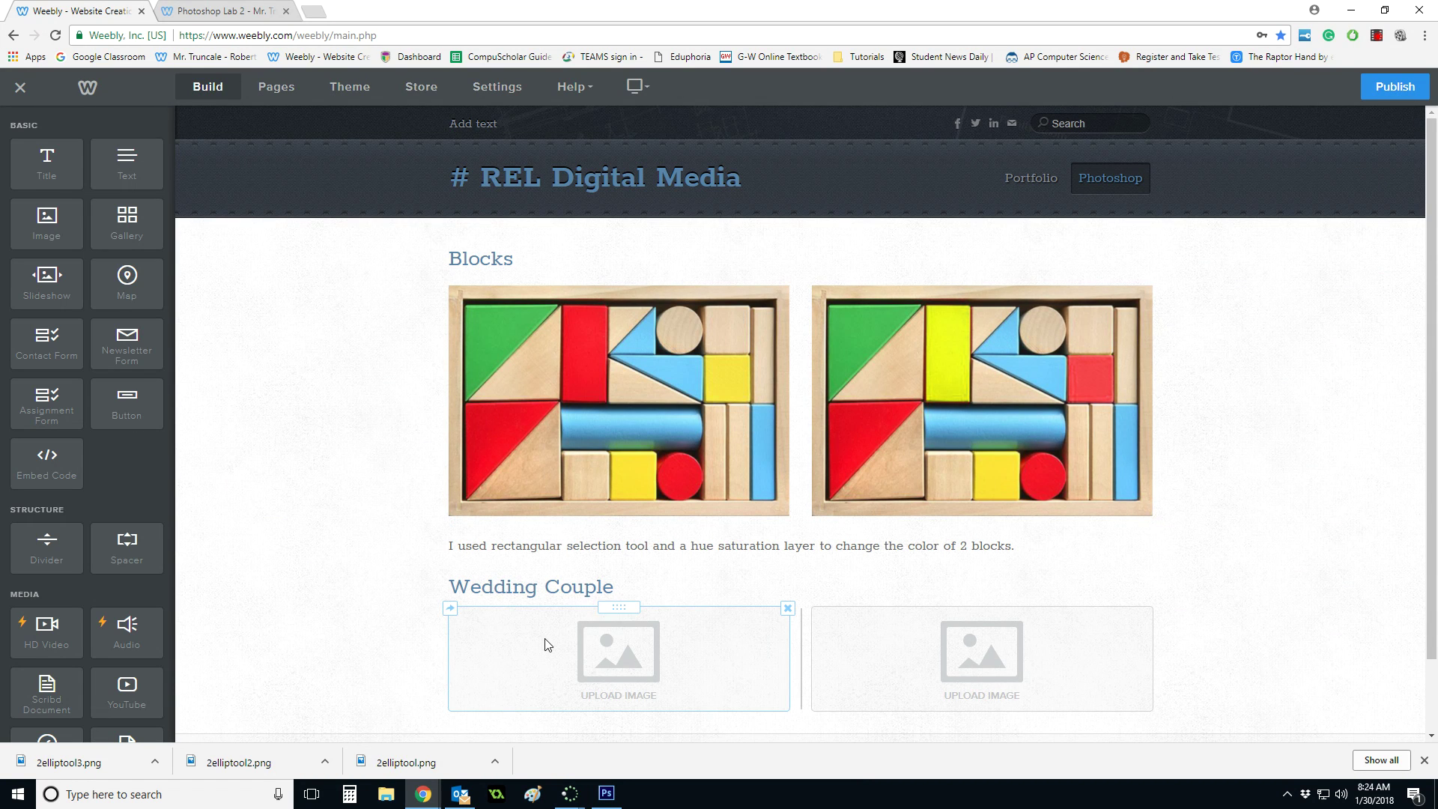
Upload 2elliptool.png from the Desktop into the left image placeholder below the Wedding Couple title.
{"action": "left_click", "coordinate": [603, 656]}
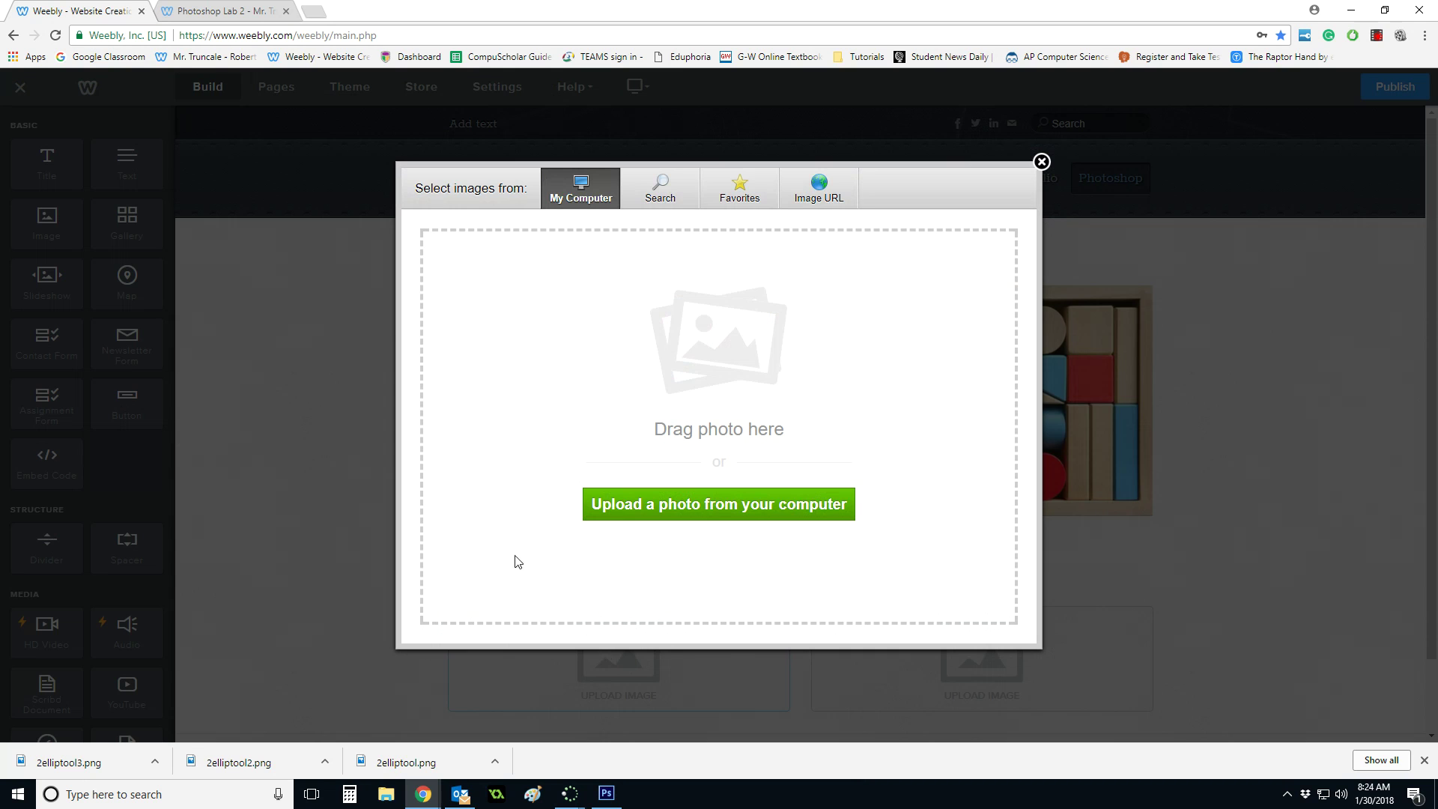
{"action": "left_click", "coordinate": [646, 509]}
{"action": "left_click", "coordinate": [675, 113]}
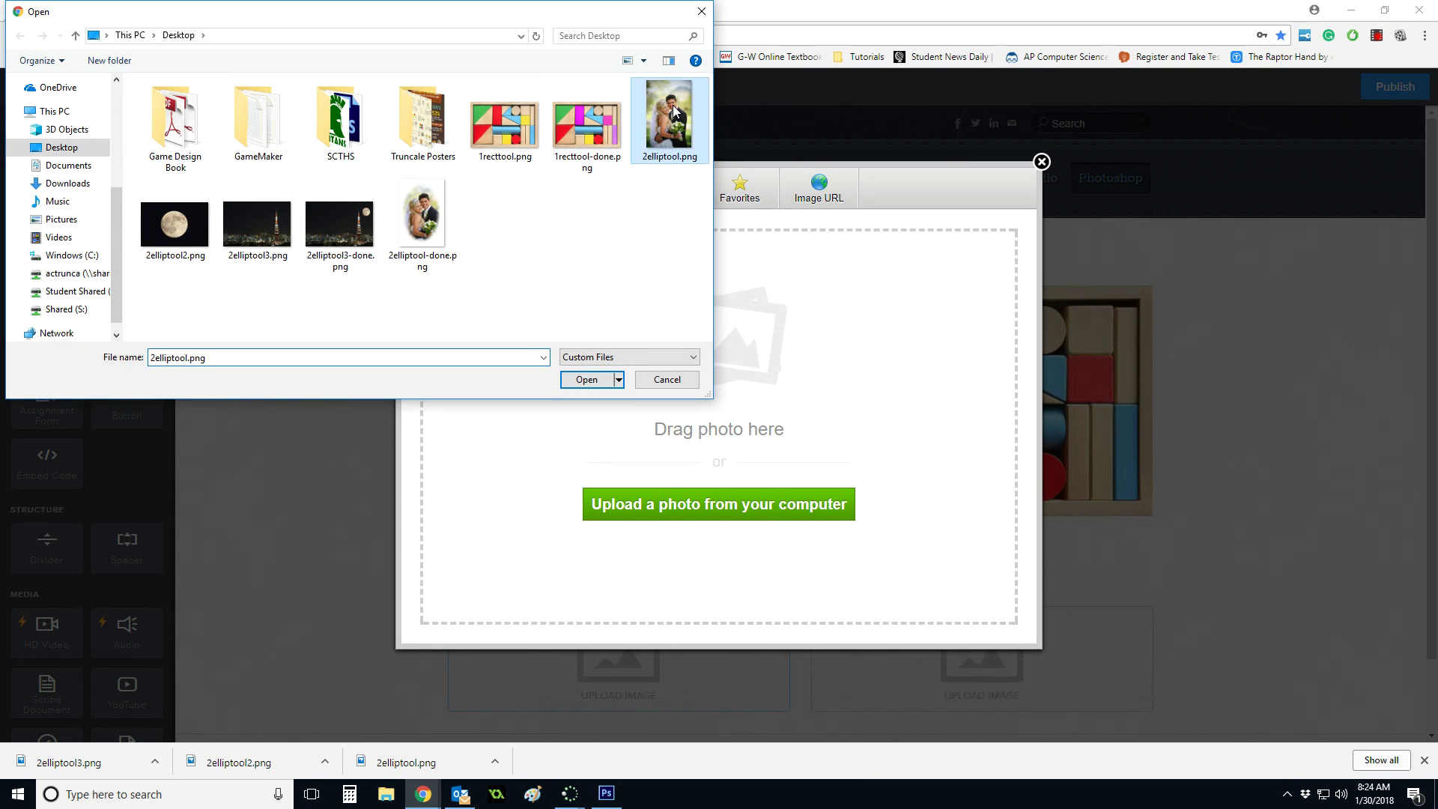
{"action": "double_click", "coordinate": [675, 113]}
Upload 2elliptool-done.png from the Desktop into the empty placeholder beside the original wedding photo.
{"action": "scroll", "coordinate": [1236, 514], "scroll_direction": "down", "scroll_amount": 1}
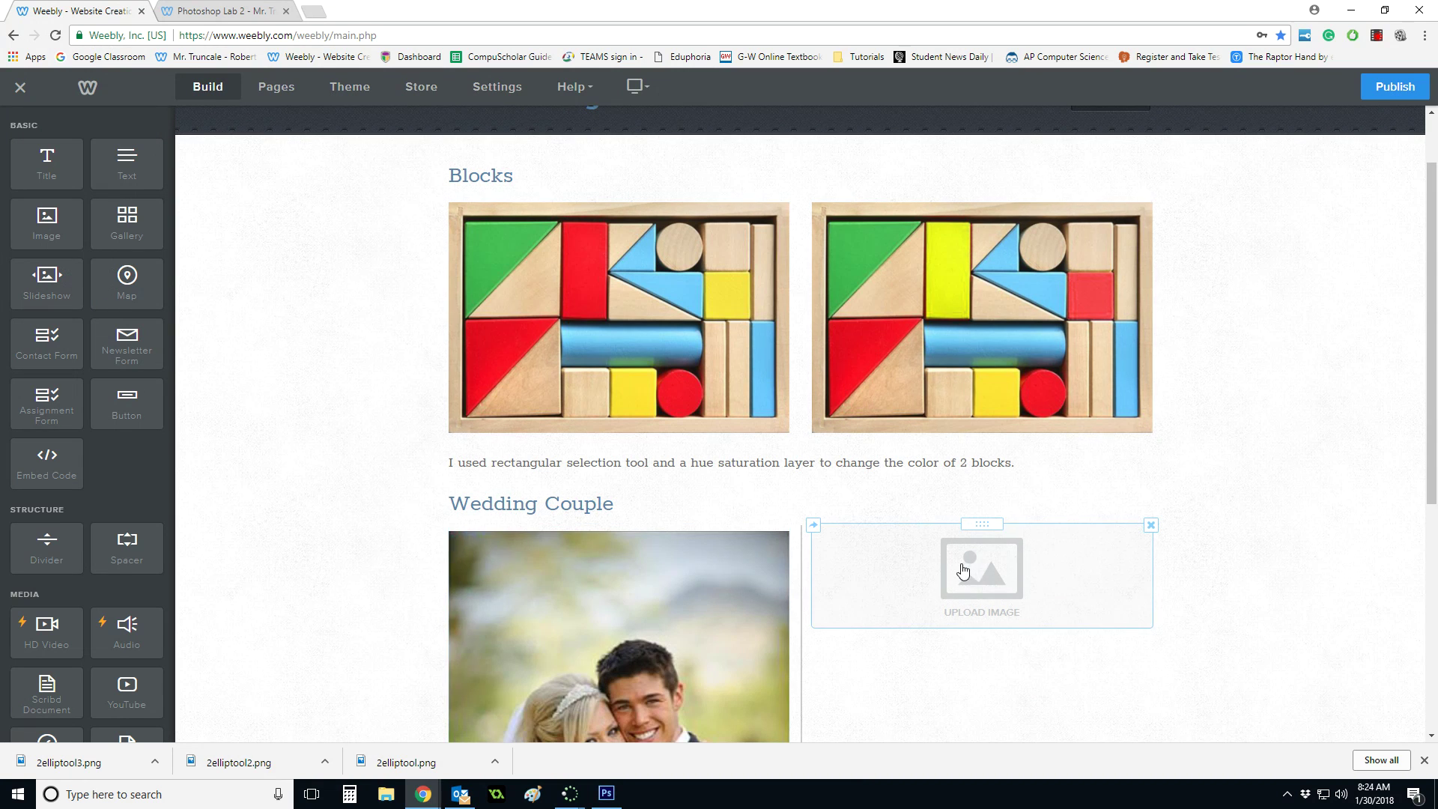
{"action": "left_click", "coordinate": [963, 571]}
{"action": "left_click", "coordinate": [689, 510]}
{"action": "double_click", "coordinate": [438, 213]}
Add a Text element below the wedding images reading "Create new white layer and used elliptical marquee to cut out hole.".
{"action": "scroll", "coordinate": [1312, 376], "scroll_direction": "down", "scroll_amount": 5}
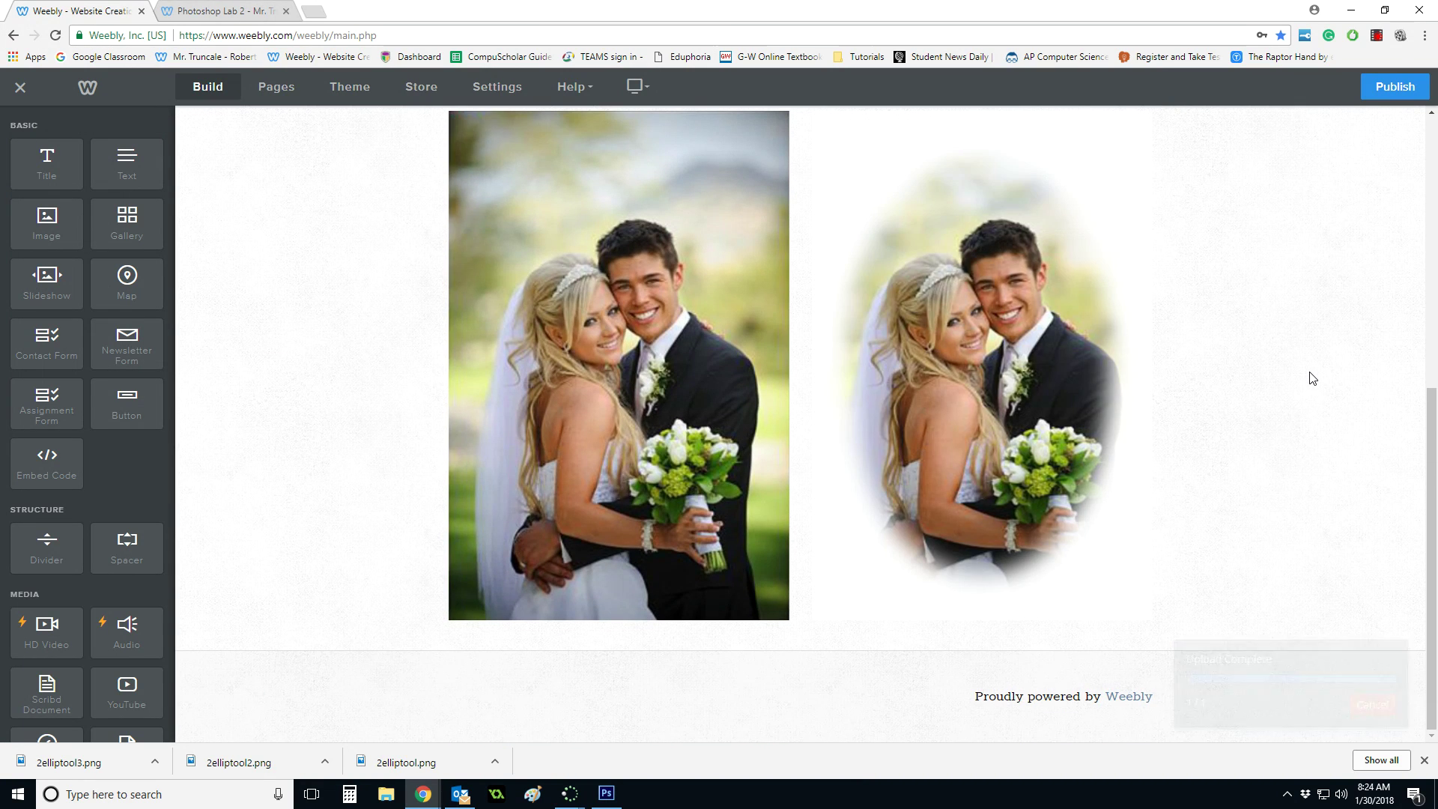
{"action": "left_click_drag", "start_coordinate": [127, 158], "coordinate": [898, 641]}
{"action": "left_click", "coordinate": [612, 648]}
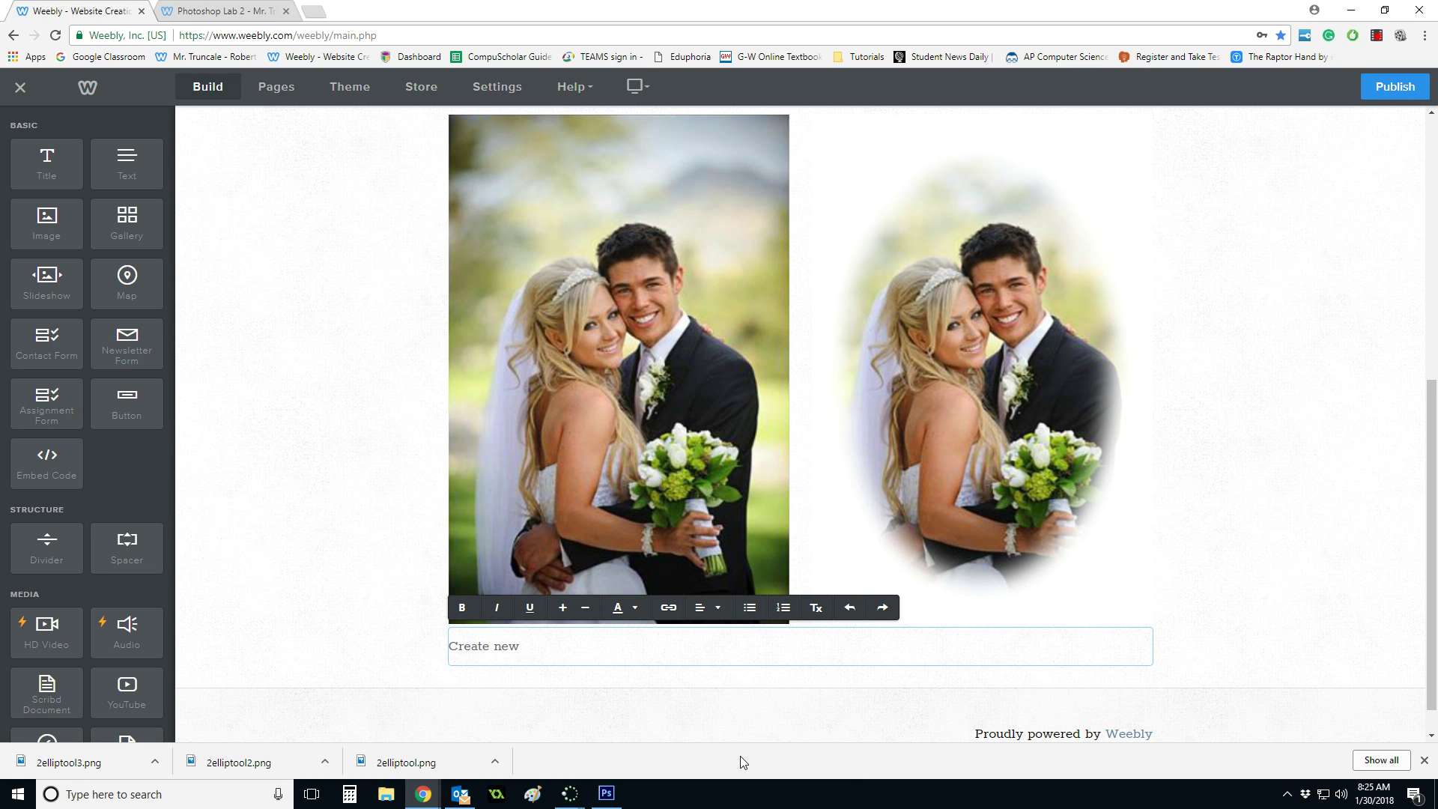
{"action": "type", "text": "layer and used eliptica"}
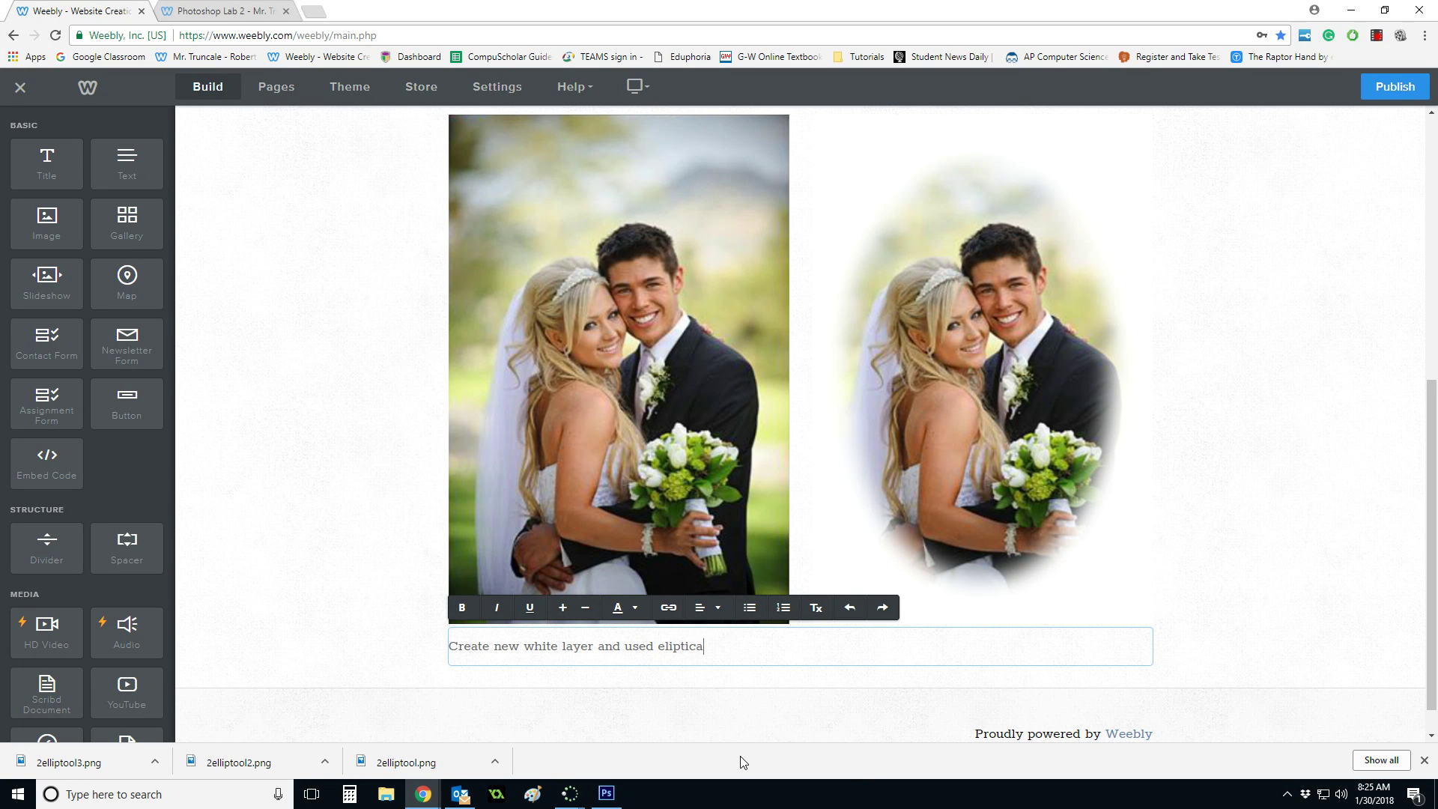
{"action": "type", "text": "marquee to"}
{"action": "type", "text": "cut out hole"}
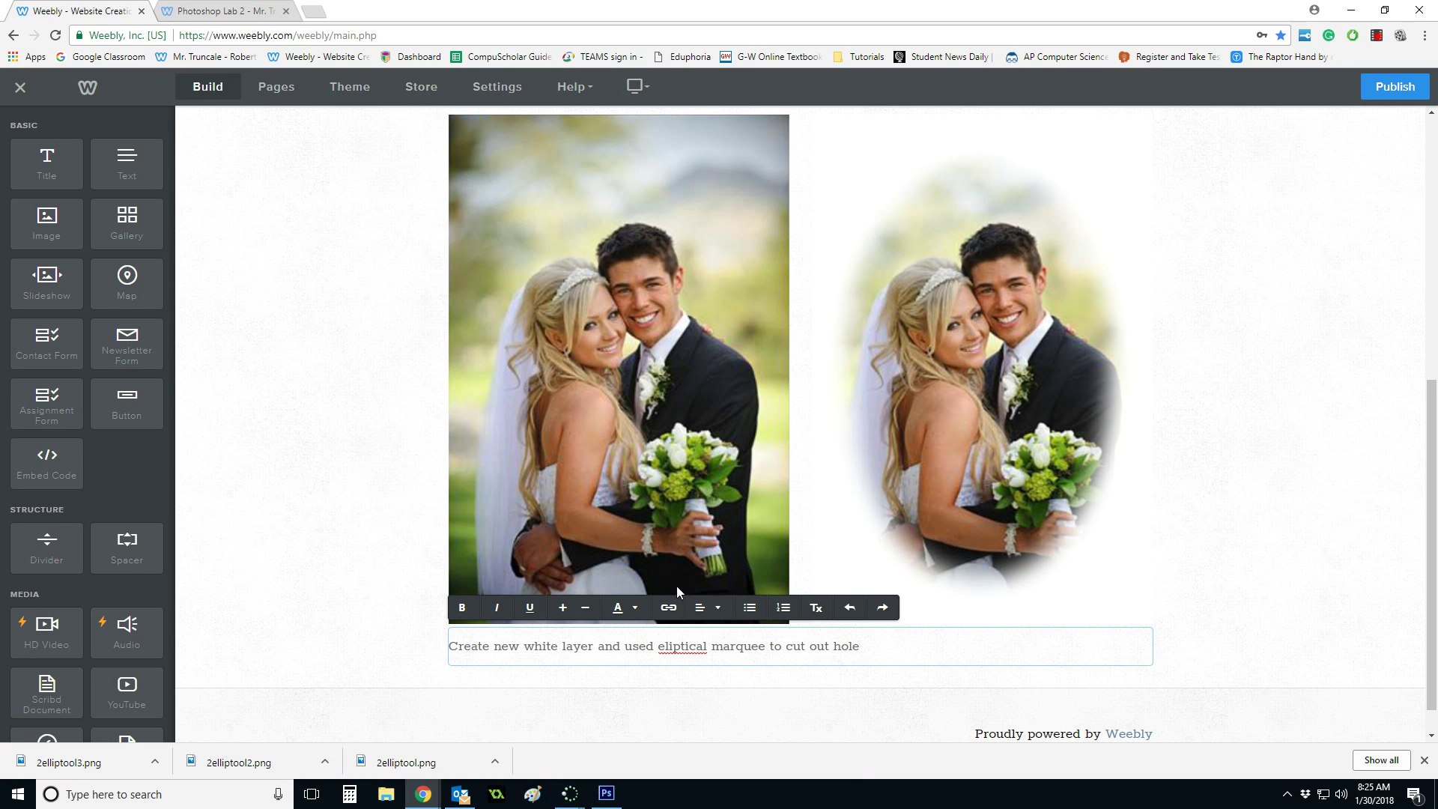
{"action": "right_click", "coordinate": [677, 651]}
{"action": "left_click", "coordinate": [700, 453]}
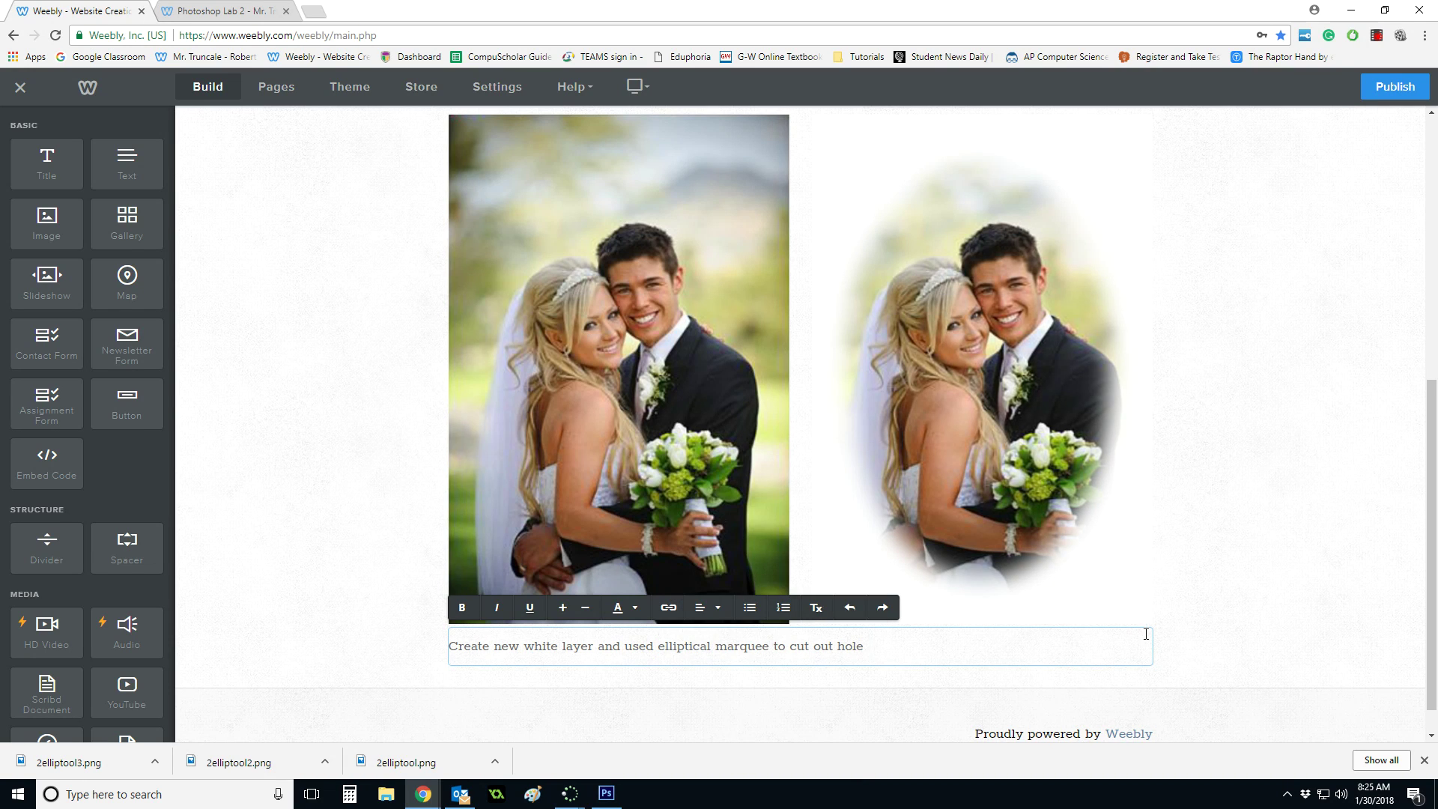
{"action": "left_click", "coordinate": [1207, 610]}
Add a Title element below the wedding description and enter "Paris Night" as its text.
{"action": "scroll", "coordinate": [1184, 365], "scroll_direction": "up", "scroll_amount": 5}
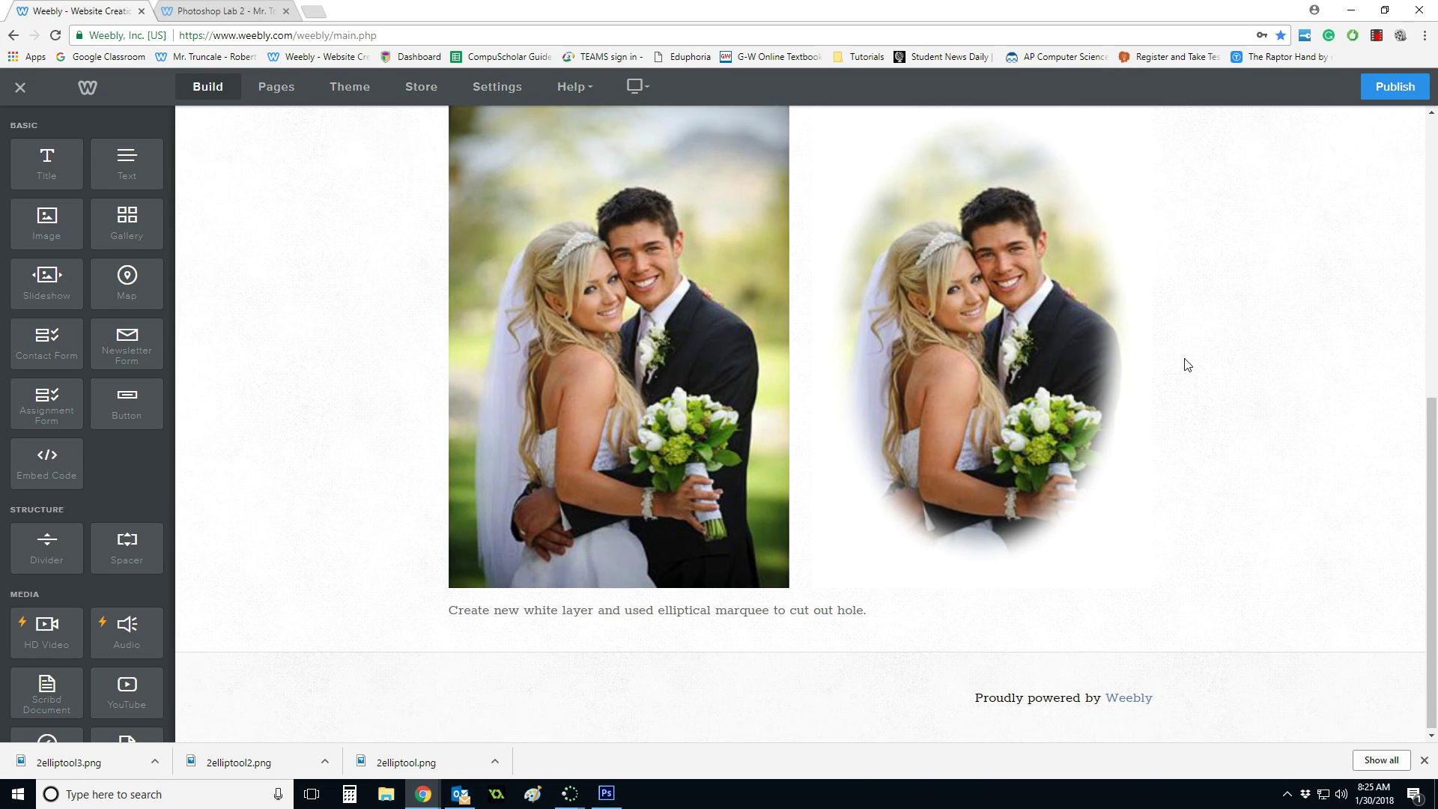
{"action": "scroll", "coordinate": [1187, 364], "scroll_direction": "down", "scroll_amount": 6}
{"action": "left_click_drag", "start_coordinate": [47, 158], "coordinate": [783, 617]}
{"action": "scroll", "coordinate": [806, 507], "scroll_direction": "down", "scroll_amount": 1}
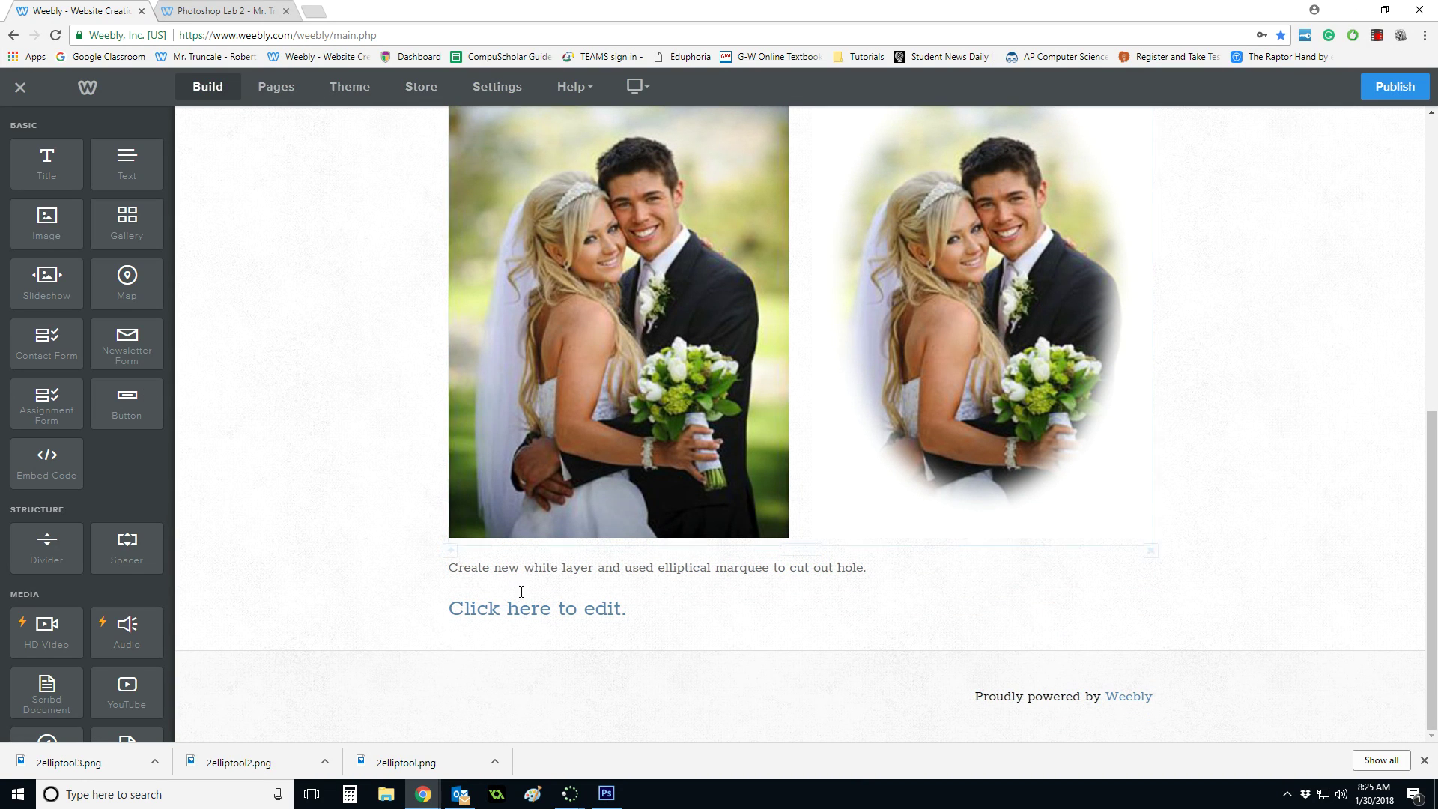
{"action": "left_click", "coordinate": [593, 613]}
{"action": "type", "text": "Paris Night"}
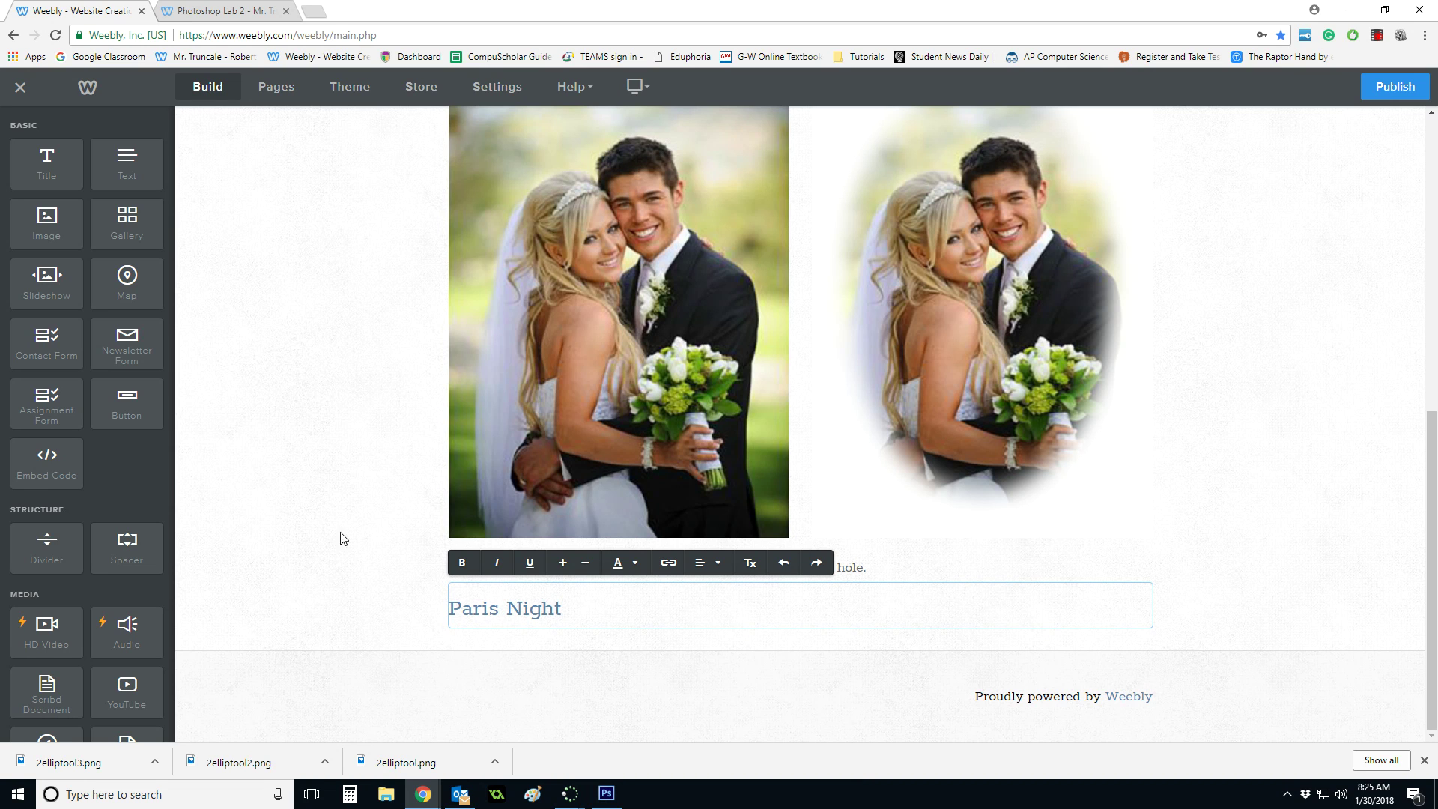
{"action": "left_click", "coordinate": [341, 539]}
Place three Image elements below the Paris Night title, two stacked in the left column and one in the right column.
{"action": "left_click_drag", "start_coordinate": [46, 221], "coordinate": [552, 668]}
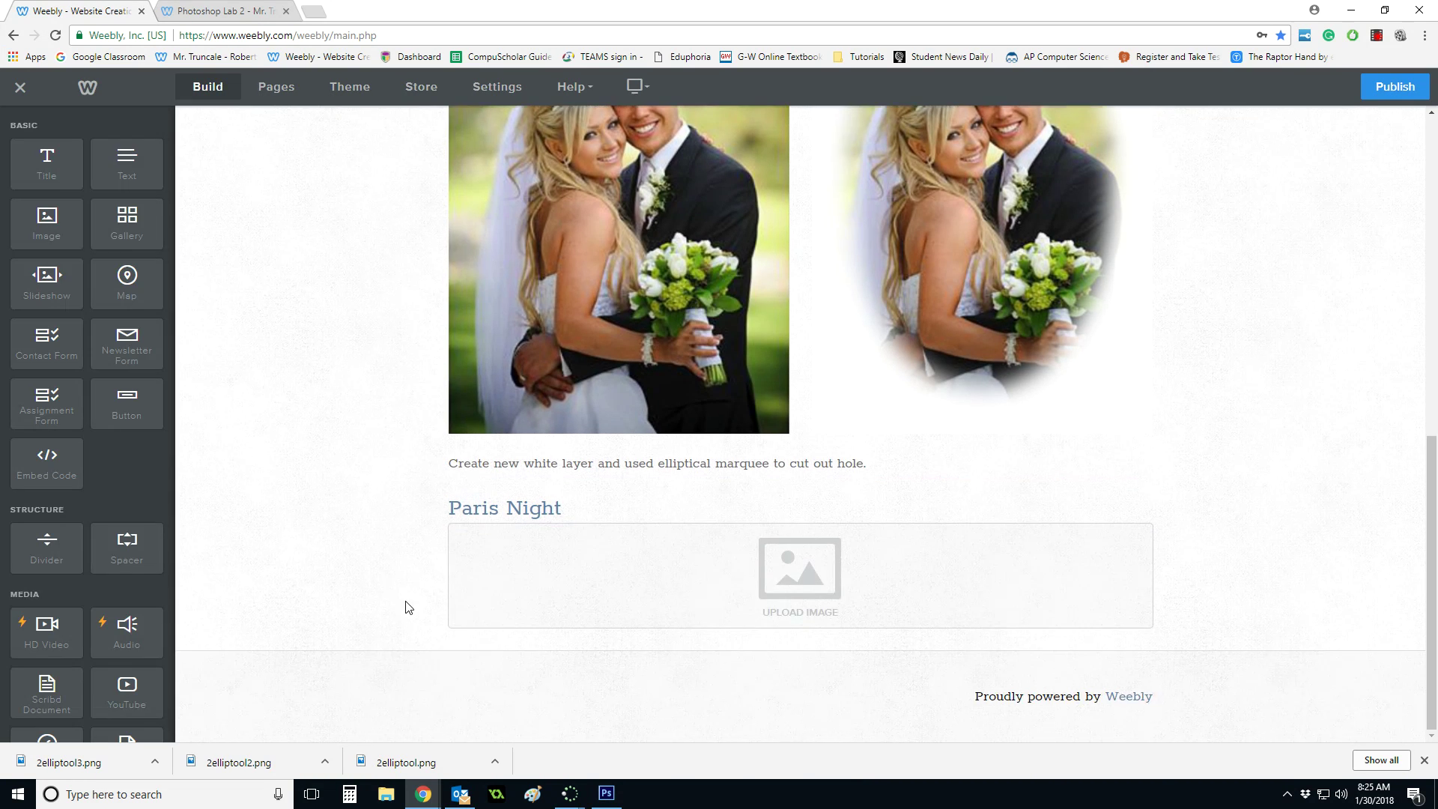
{"action": "left_click_drag", "start_coordinate": [47, 221], "coordinate": [402, 525]}
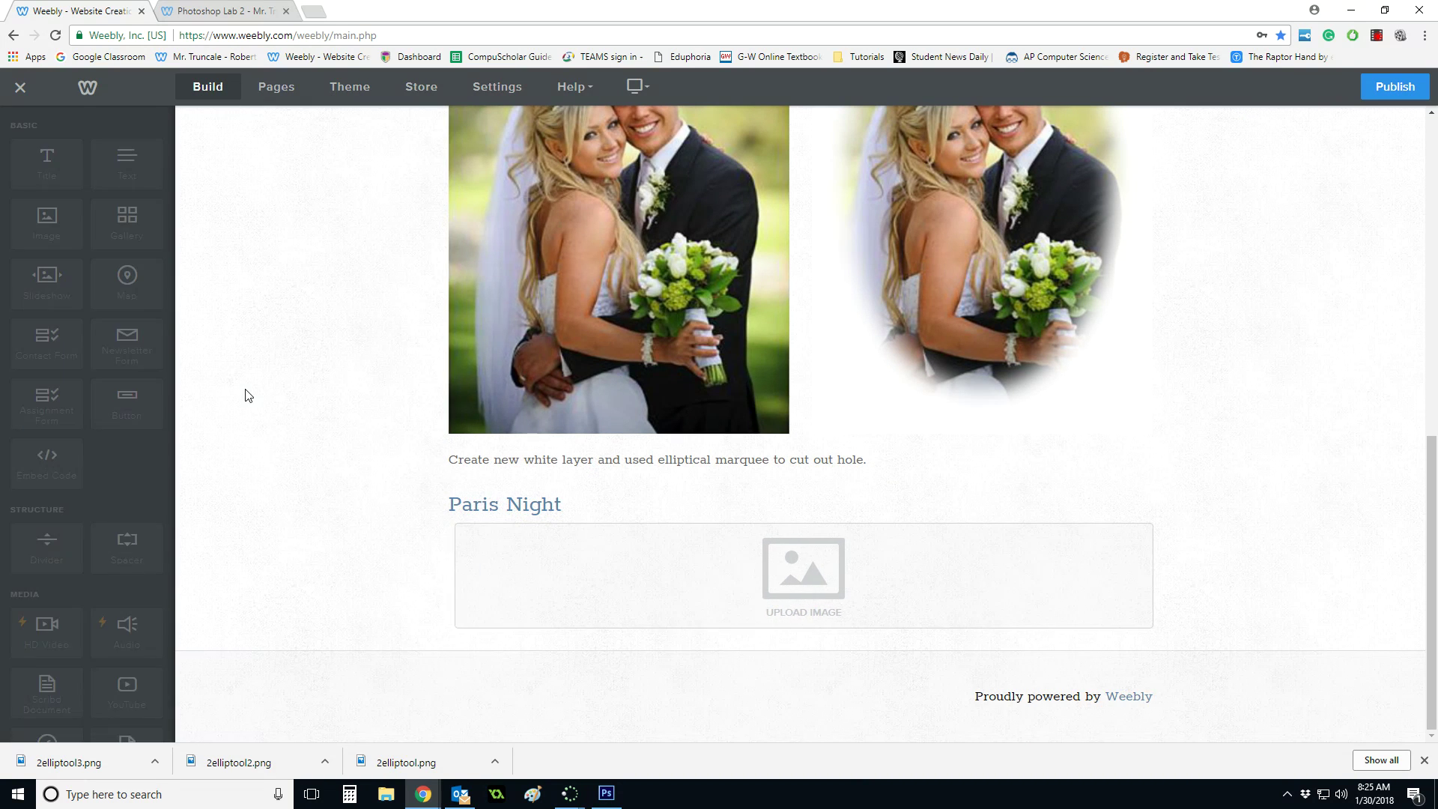
{"action": "left_click_drag", "start_coordinate": [49, 232], "coordinate": [603, 632]}
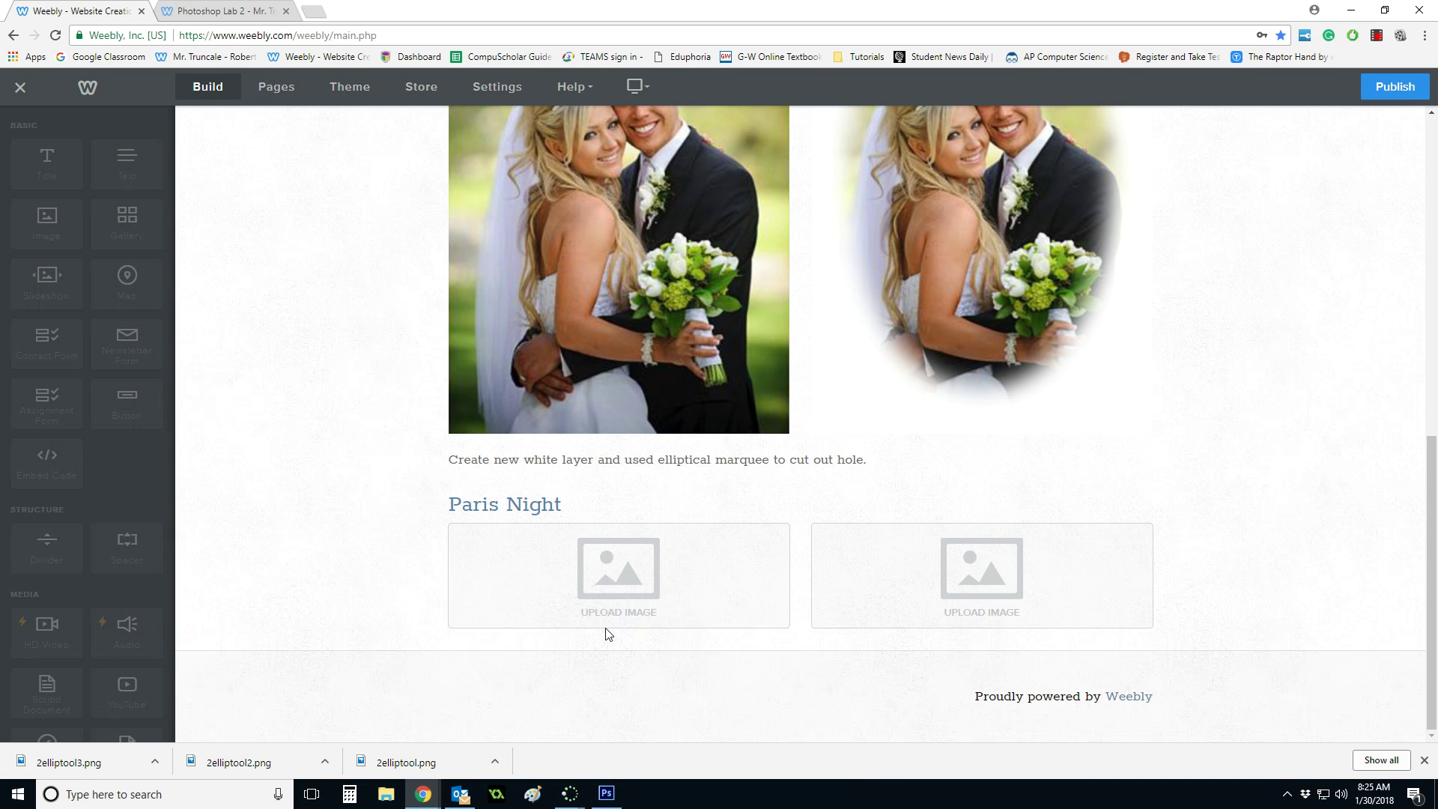
Upload 2elliptool2.png into the upper left placeholder and 2elliptool3.png into the one beneath it.
{"action": "scroll", "coordinate": [839, 666], "scroll_direction": "down", "scroll_amount": 2}
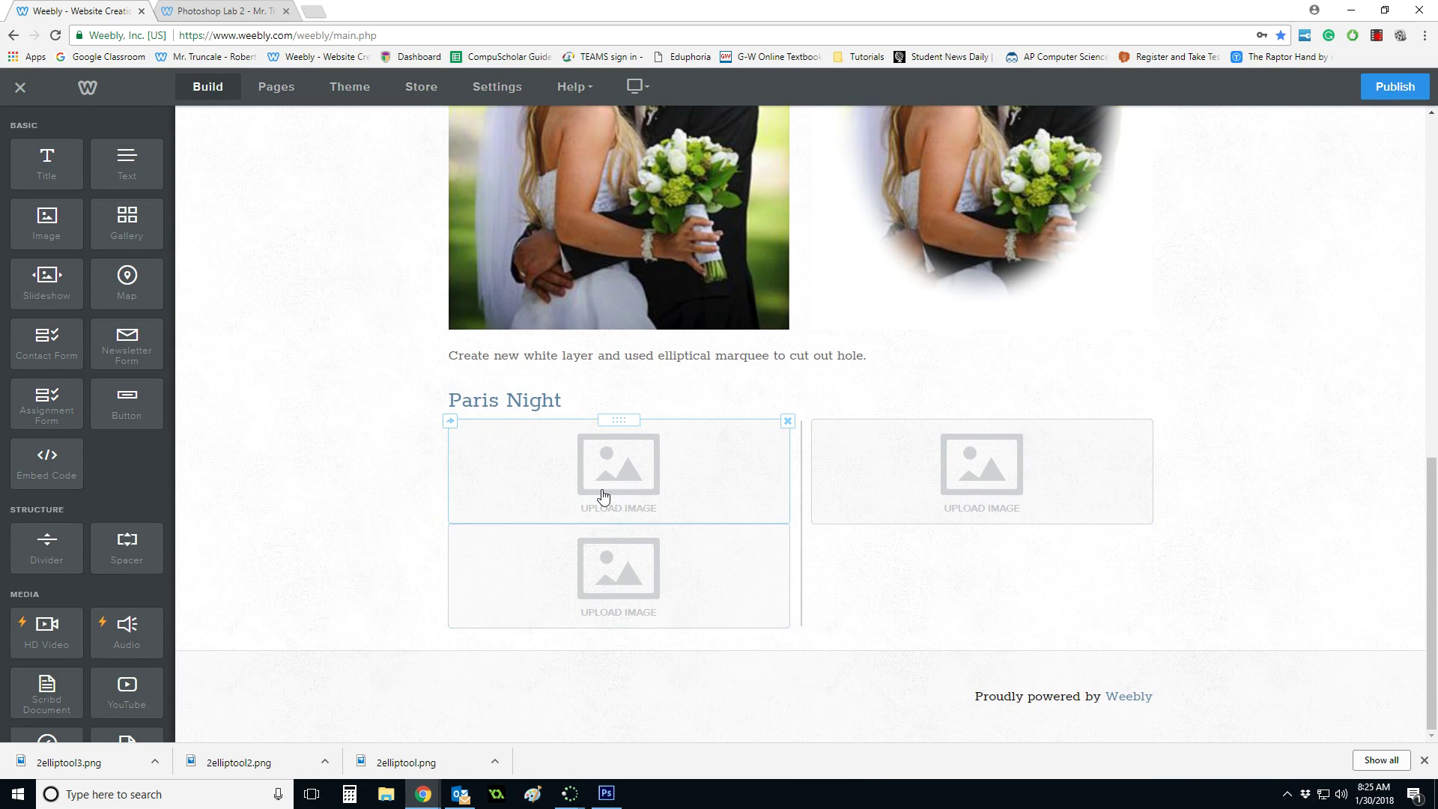
{"action": "left_click", "coordinate": [601, 491]}
{"action": "left_click", "coordinate": [661, 516]}
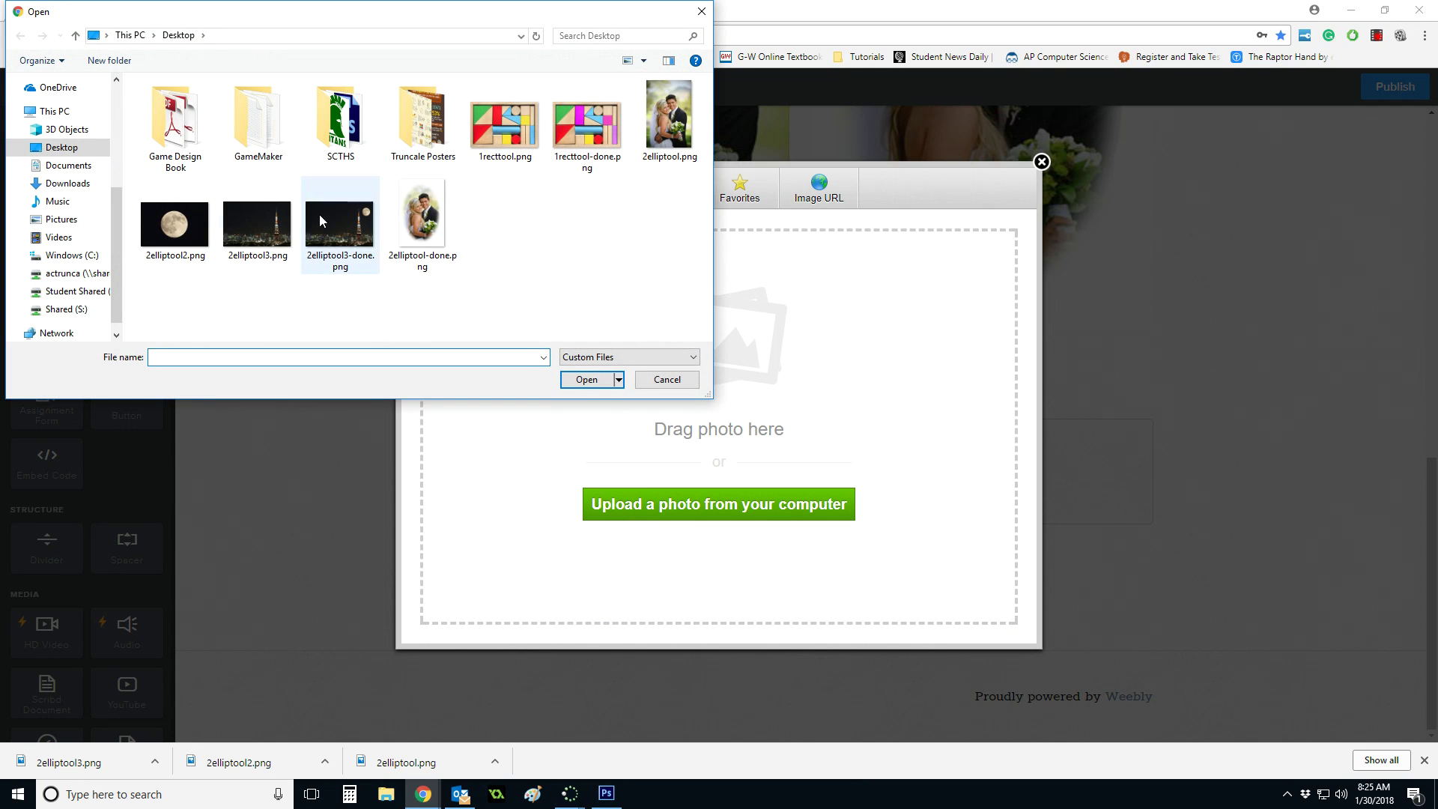
{"action": "left_click", "coordinate": [200, 223]}
{"action": "double_click", "coordinate": [201, 222]}
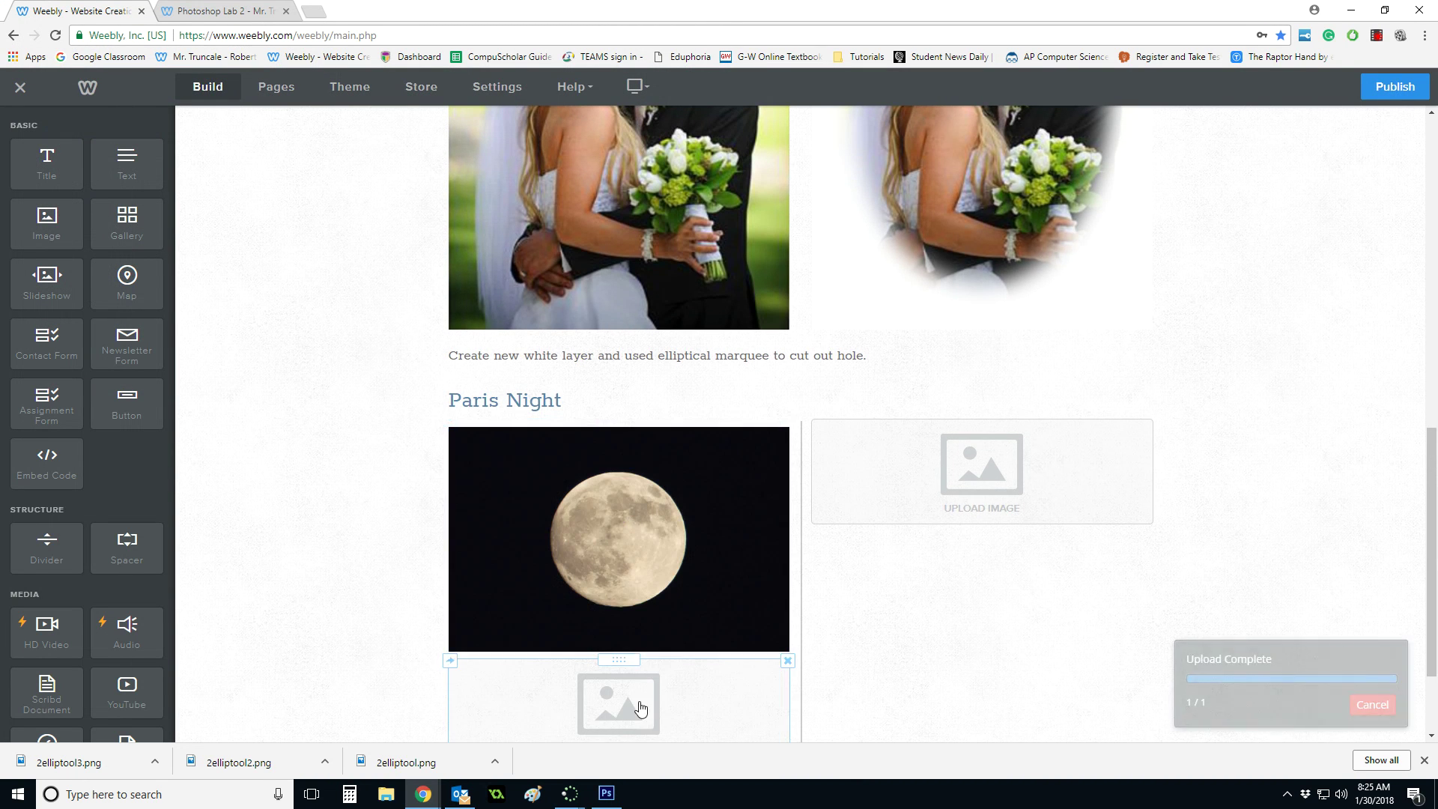
{"action": "left_click", "coordinate": [635, 510]}
{"action": "left_click", "coordinate": [635, 506]}
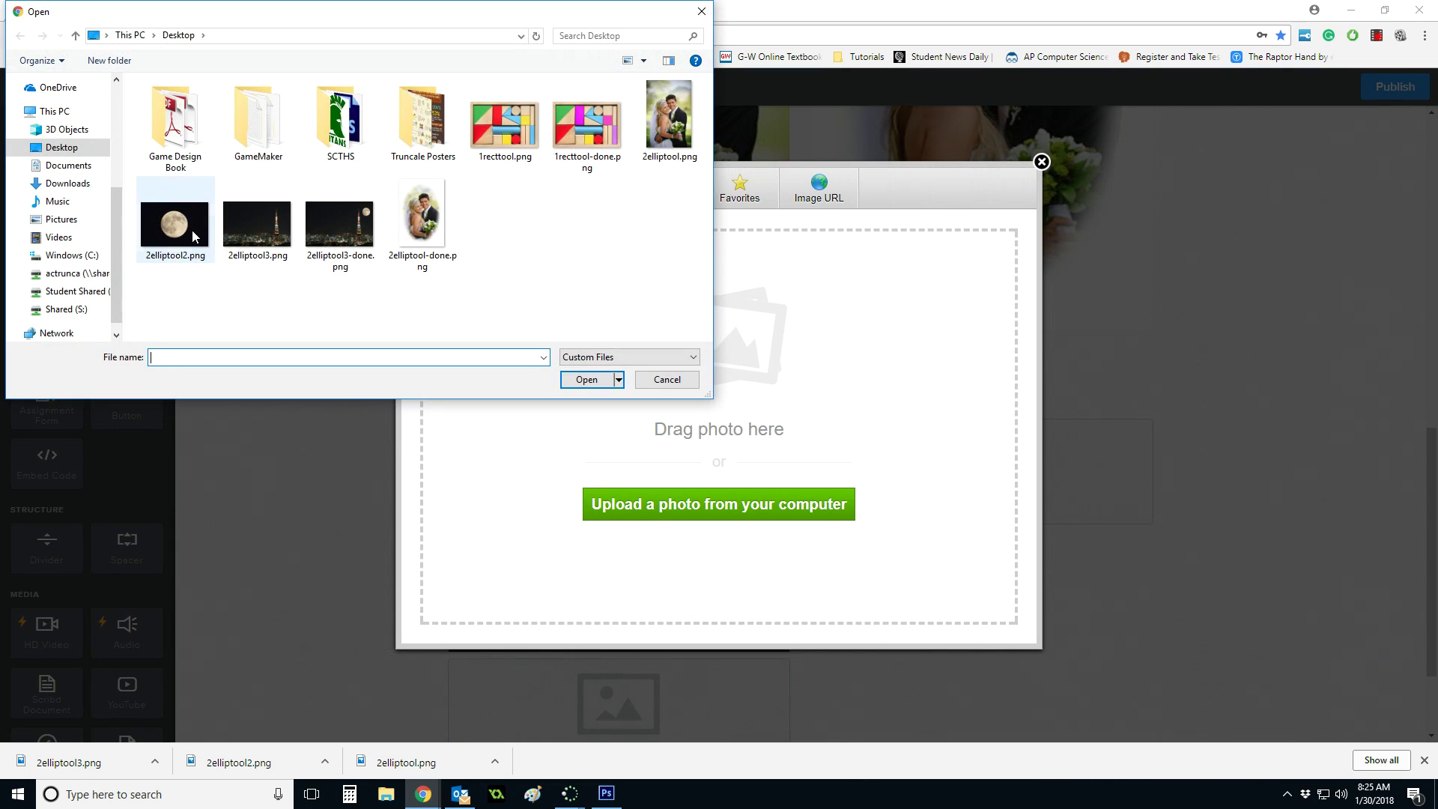
{"action": "double_click", "coordinate": [243, 230]}
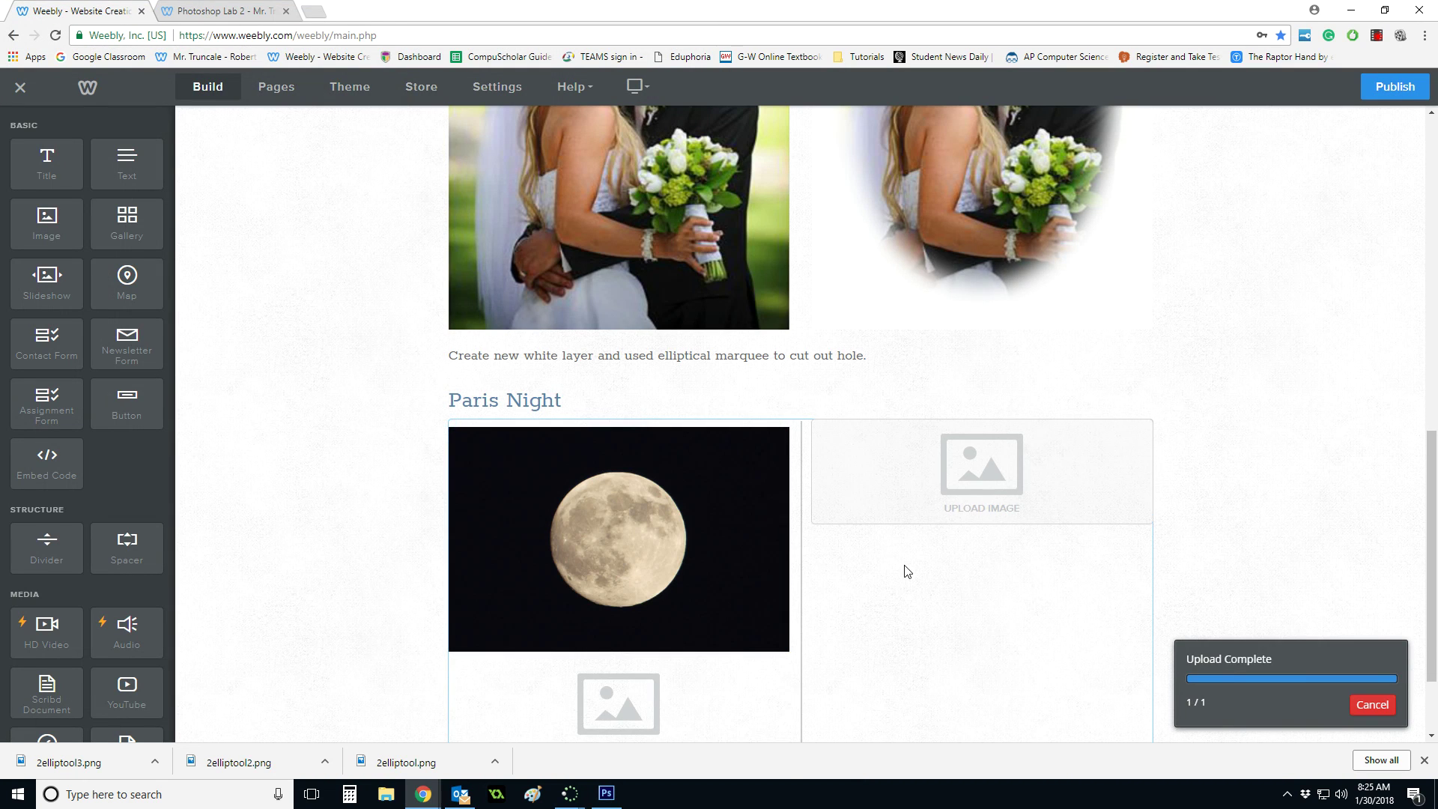
Upload 2elliptool3-done.png into the right column's placeholder in the Paris Night section.
{"action": "scroll", "coordinate": [899, 487], "scroll_direction": "down", "scroll_amount": 2}
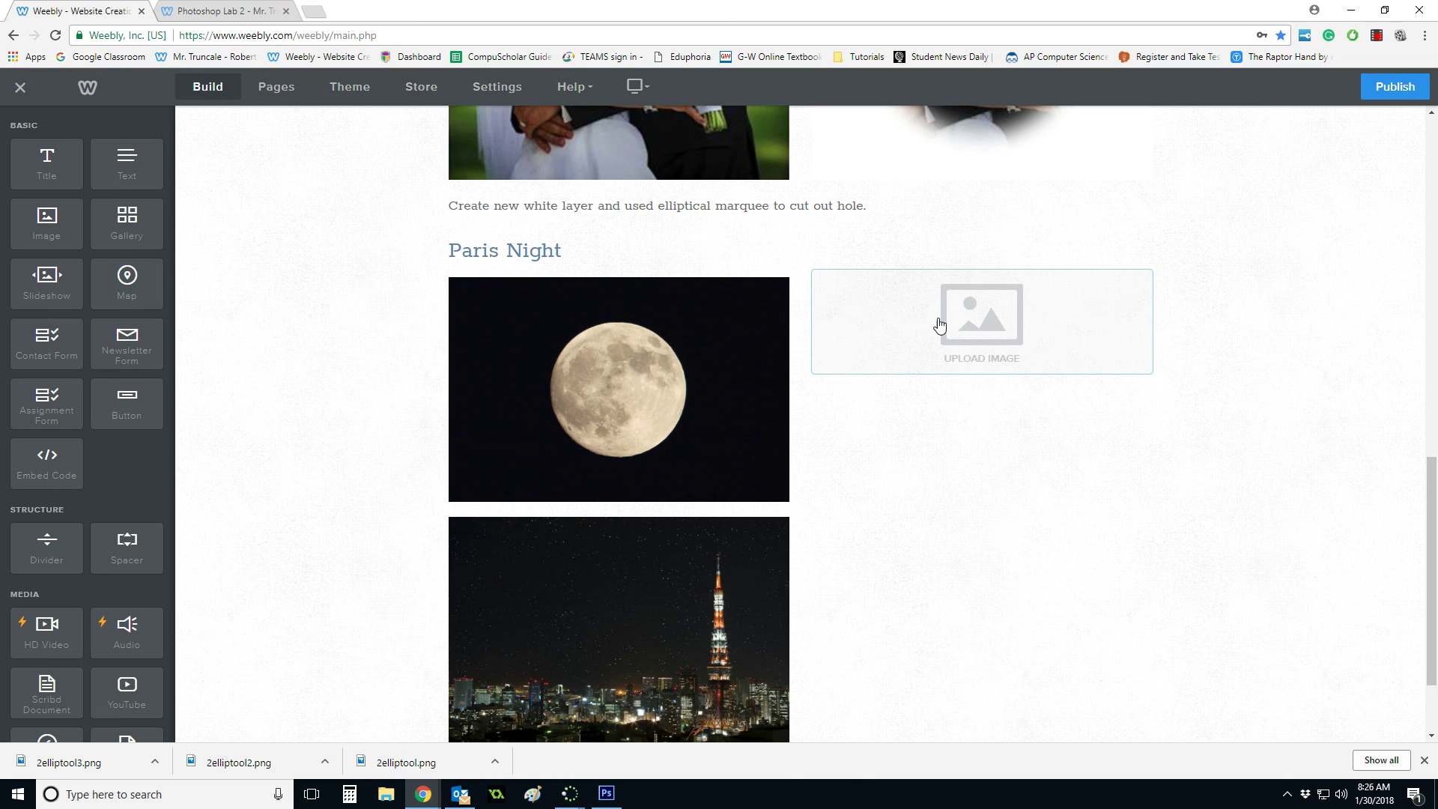
{"action": "left_click", "coordinate": [912, 325]}
{"action": "left_click", "coordinate": [658, 501]}
{"action": "double_click", "coordinate": [341, 224]}
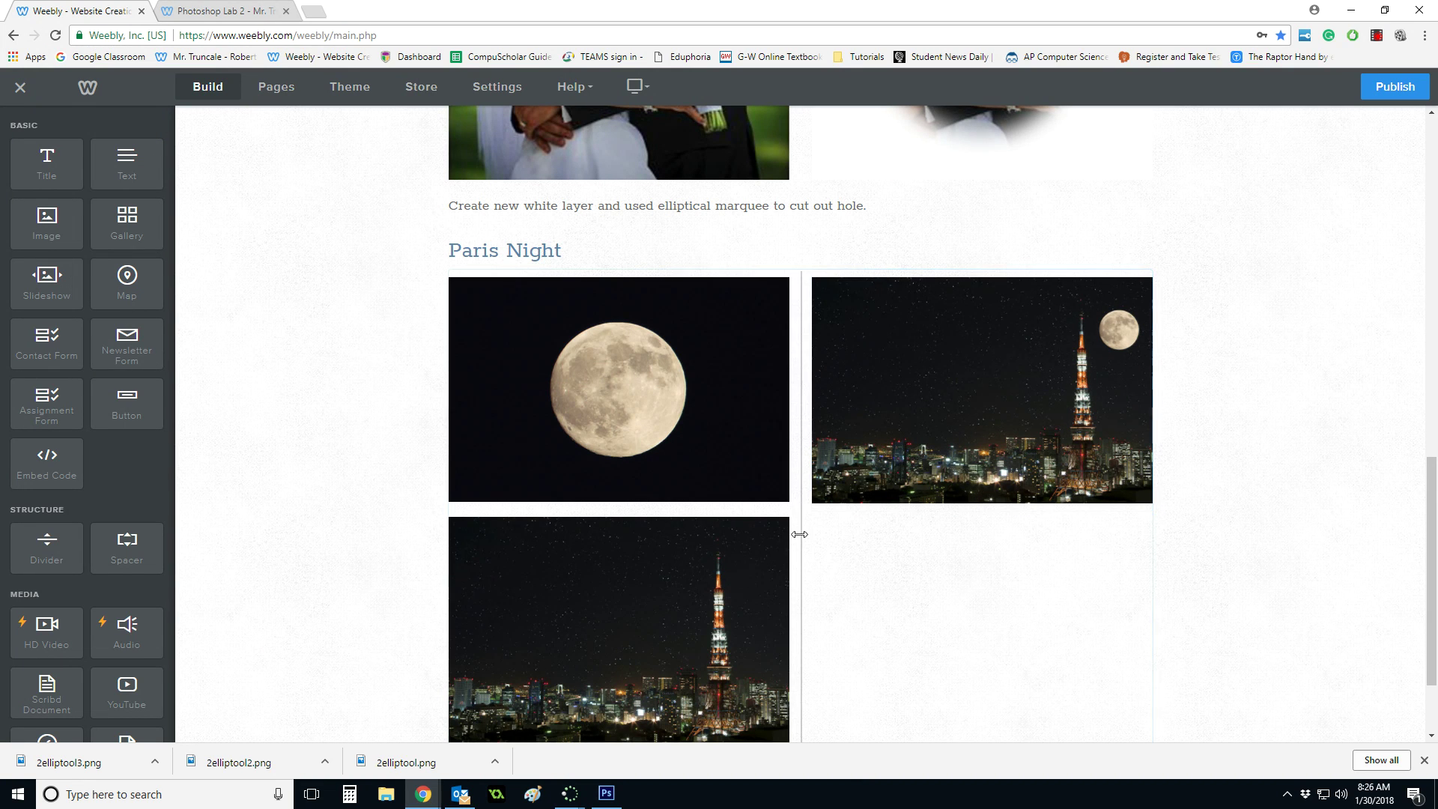
Narrow the left column so the finished Paris Night composite is larger, and place a Text element below the images.
{"action": "left_click_drag", "start_coordinate": [800, 531], "coordinate": [680, 519]}
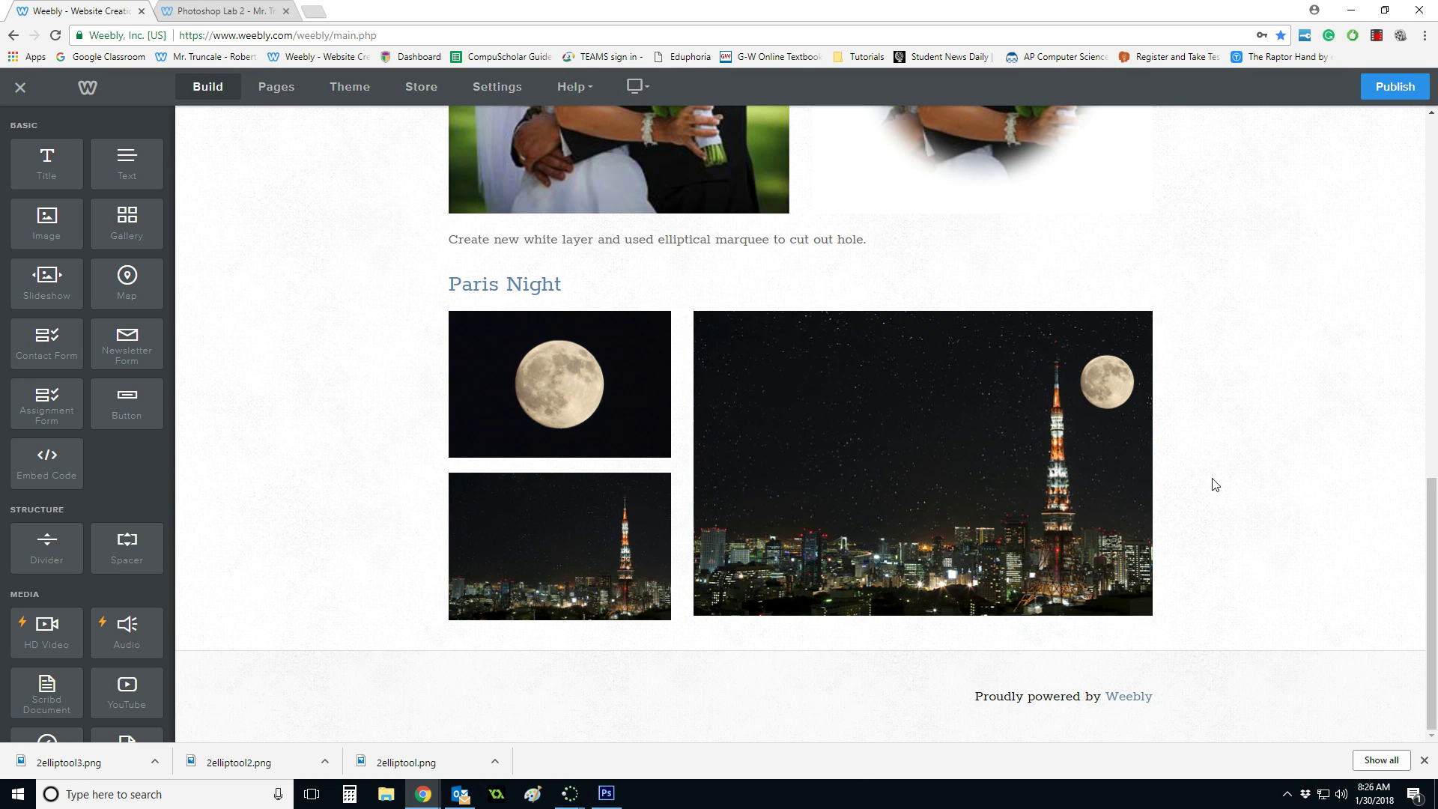
{"action": "left_click_drag", "start_coordinate": [126, 161], "coordinate": [793, 646]}
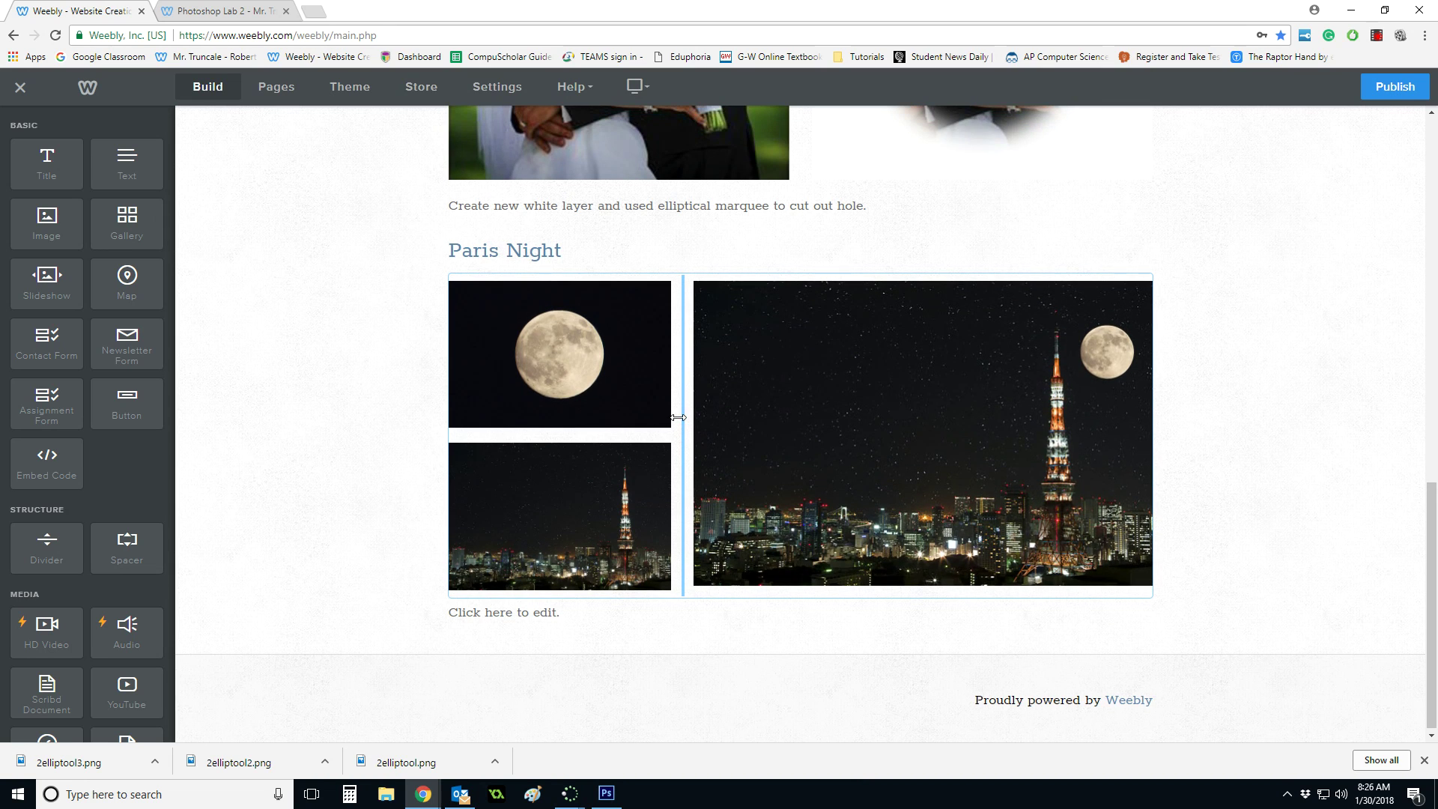
{"action": "mouse_move", "coordinate": [678, 417]}
{"action": "left_mouse_down"}
{"action": "mouse_move", "coordinate": [650, 415]}
{"action": "mouse_move", "coordinate": [674, 415]}
{"action": "left_mouse_up"}
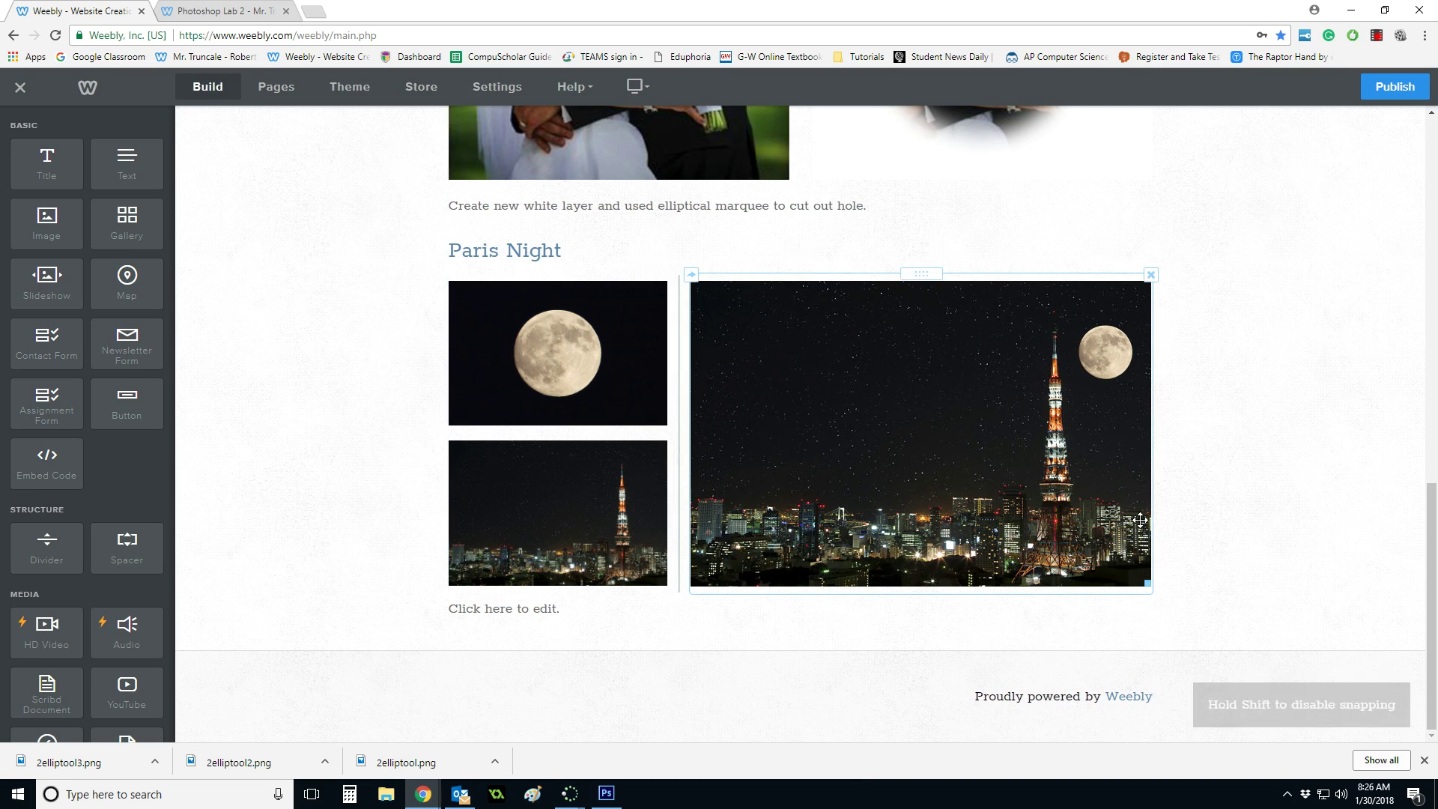
Enter "Used elliptical marquee tool to cut out moon and paste into Paris night background." as the description, correcting its spelling.
{"action": "left_click", "coordinate": [642, 619]}
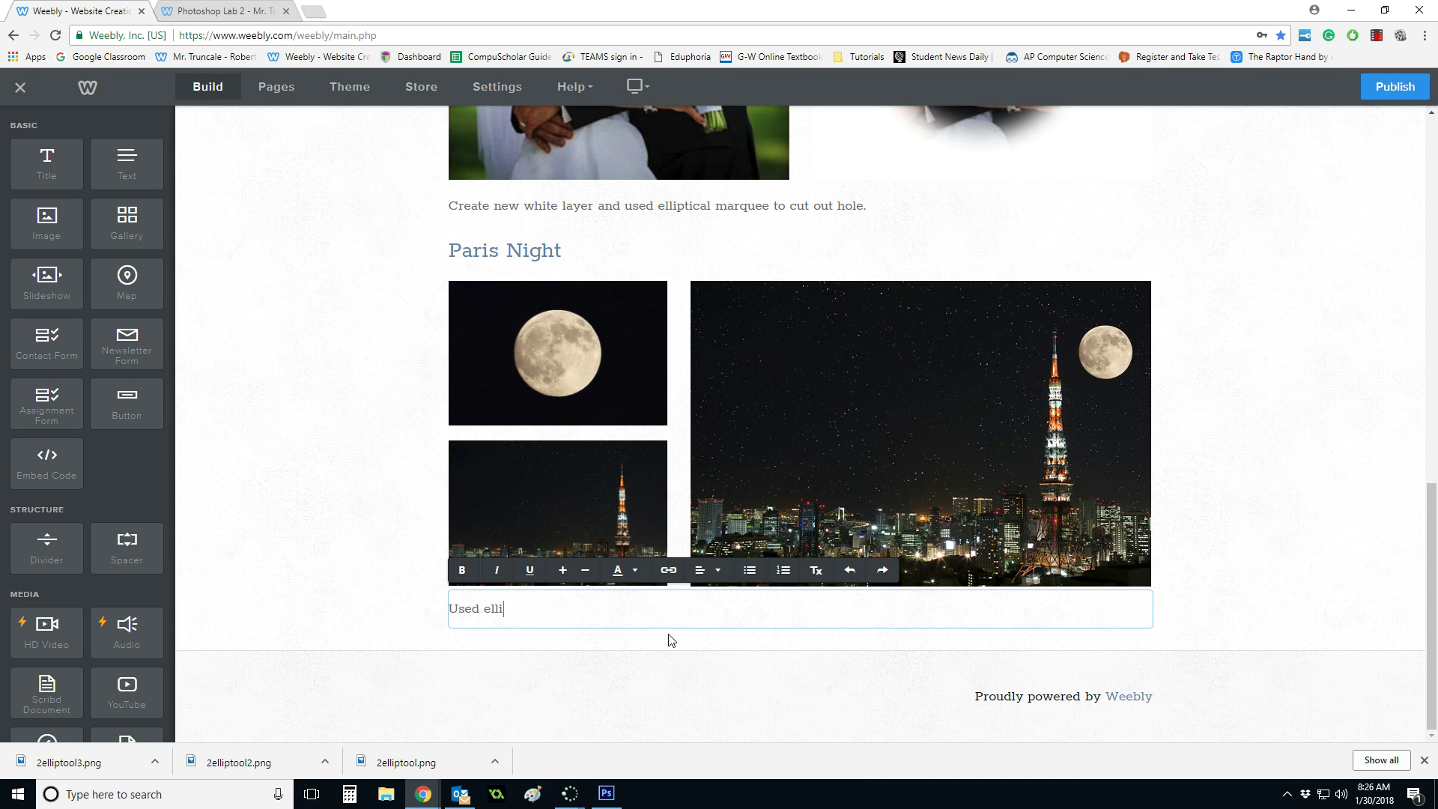
{"action": "type", "text": "Used elliptical mar"}
{"action": "type", "text": "uee tool to cut out moon and paste into pari"}
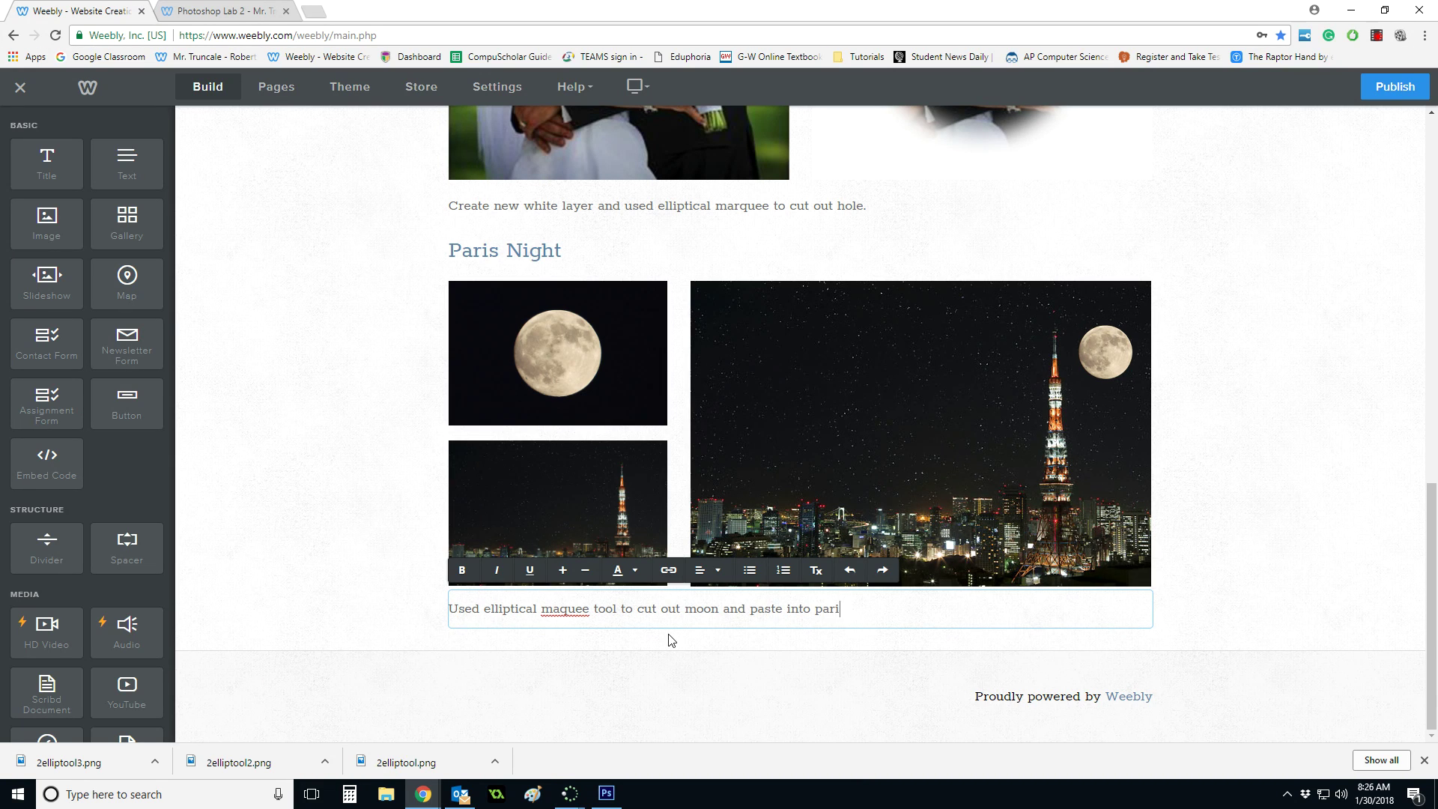
{"action": "type", "text": "ght background."}
{"action": "right_click", "coordinate": [829, 613]}
{"action": "left_click", "coordinate": [860, 435]}
{"action": "right_click", "coordinate": [566, 614]}
{"action": "left_click", "coordinate": [629, 441]}
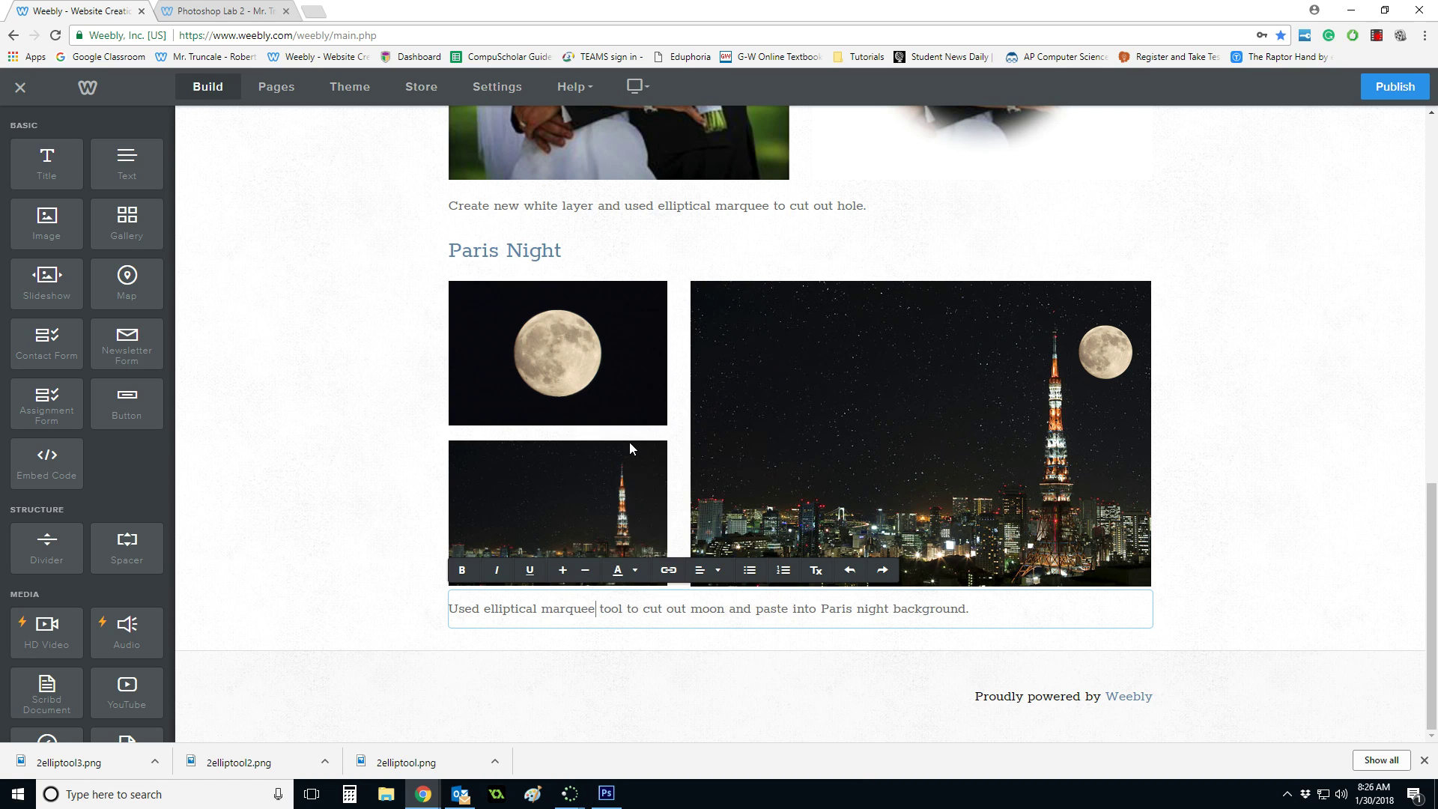
{"action": "left_click", "coordinate": [1184, 596]}
Publish the updated website, close the publishing dialog and return to the Photoshop Lab 2 instructions page.
{"action": "scroll", "coordinate": [1179, 599], "scroll_direction": "up", "scroll_amount": 15}
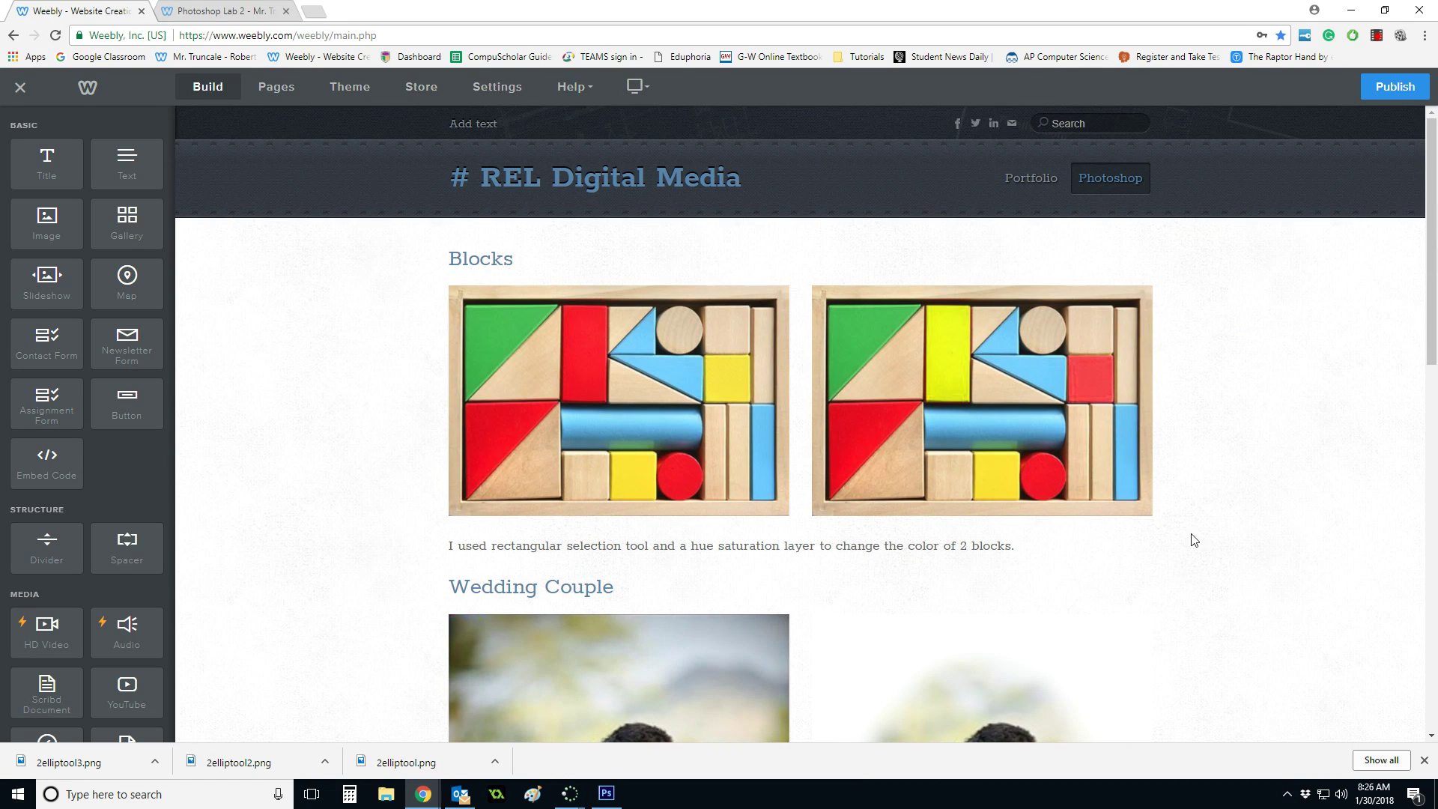
{"action": "left_click", "coordinate": [1390, 92]}
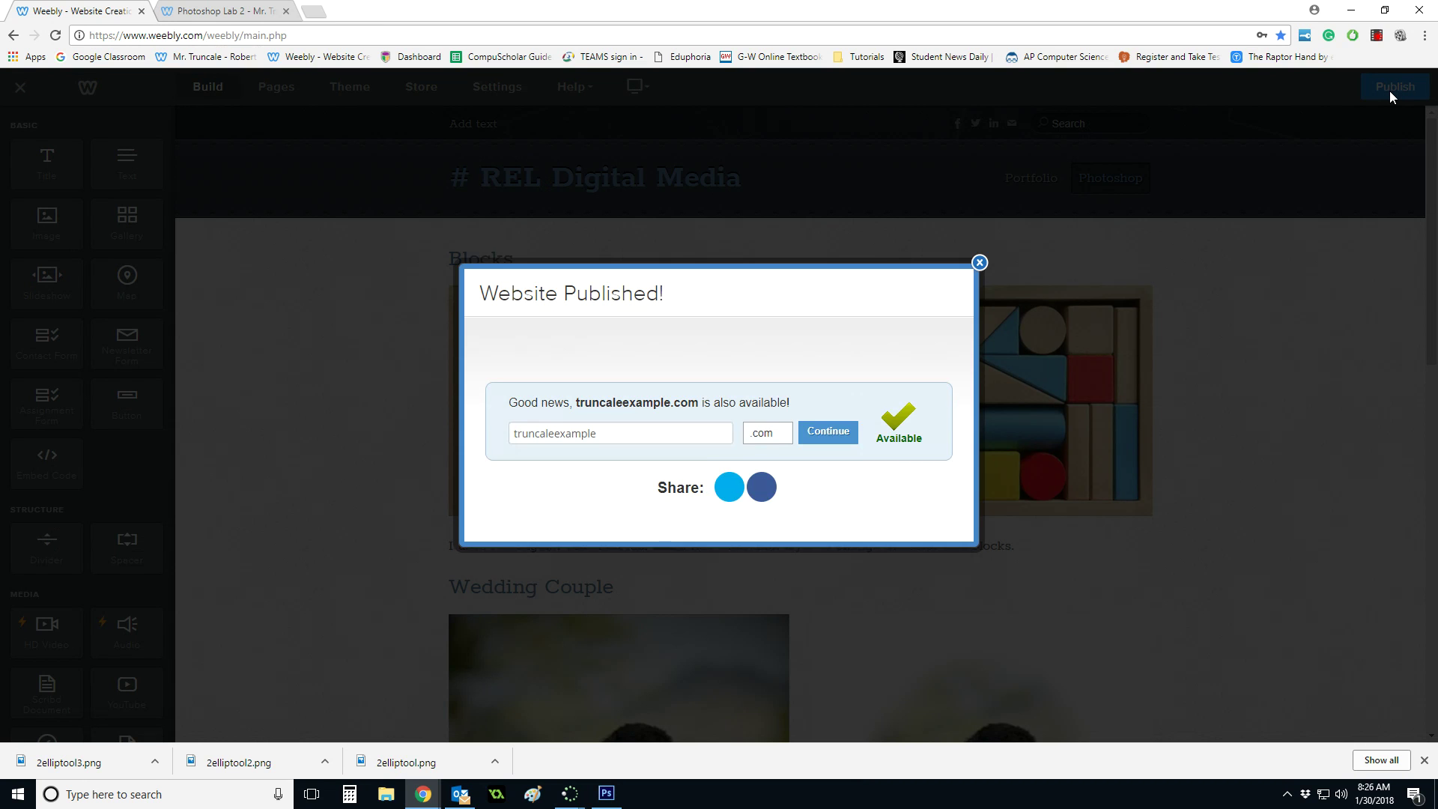
{"action": "left_click", "coordinate": [979, 262]}
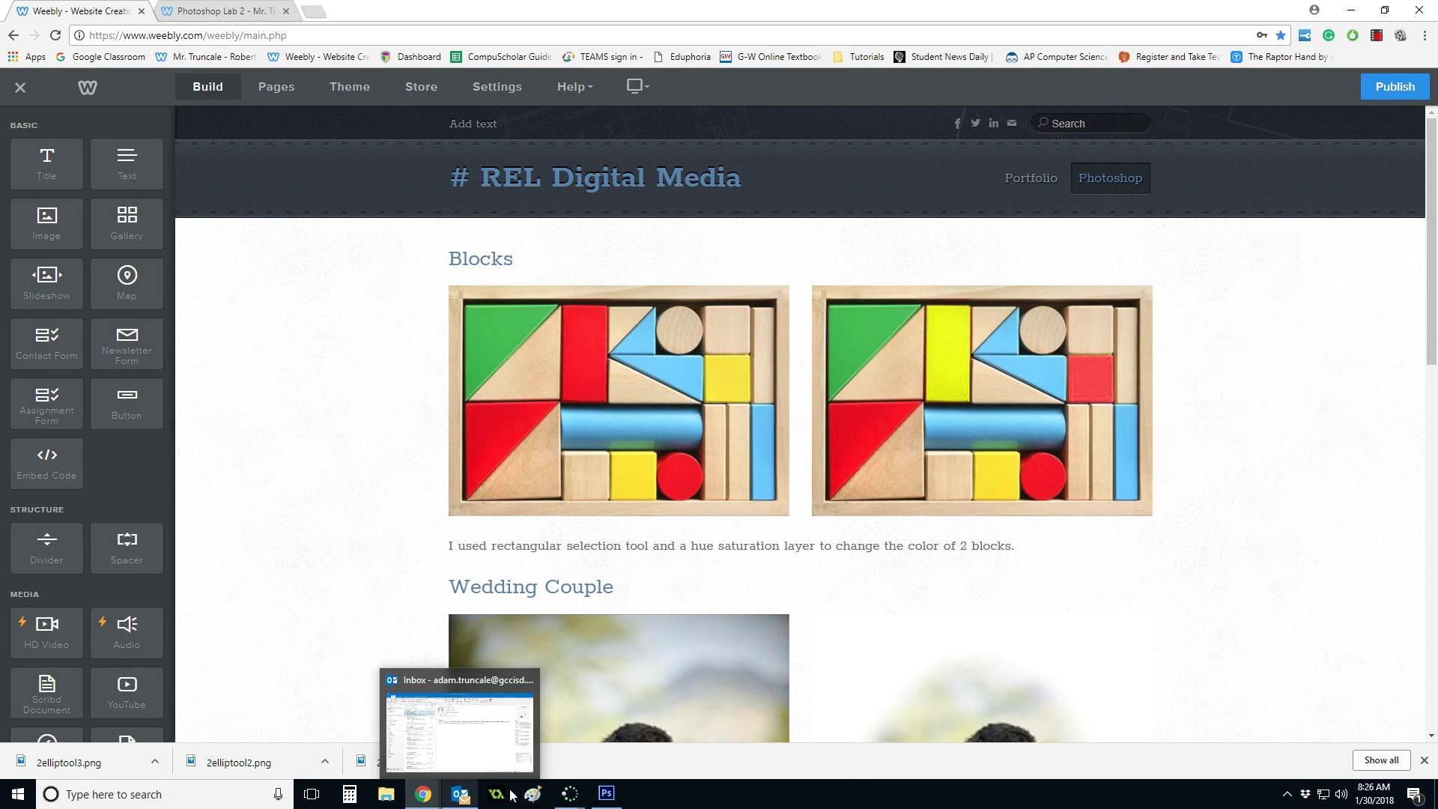
{"action": "left_click", "coordinate": [225, 10]}
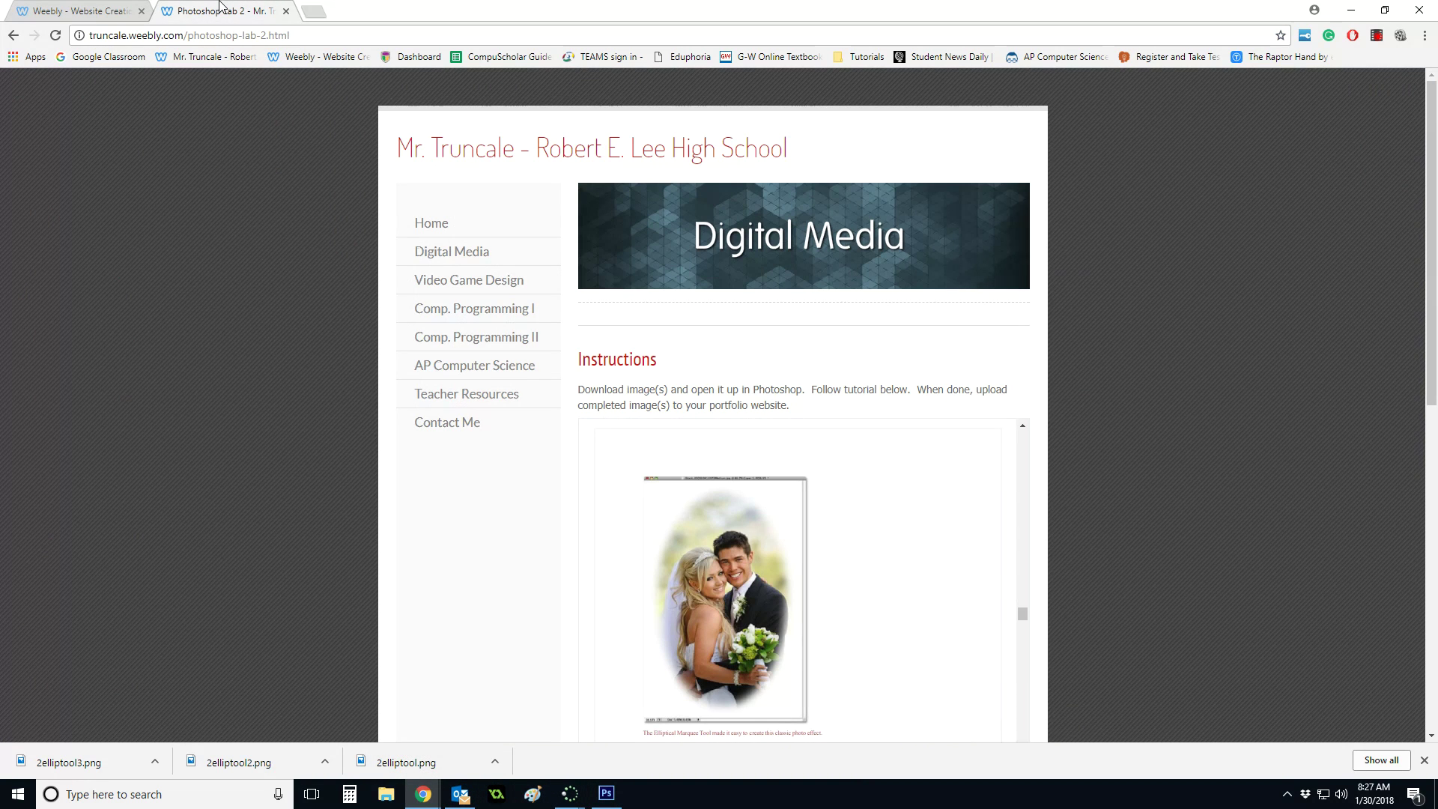